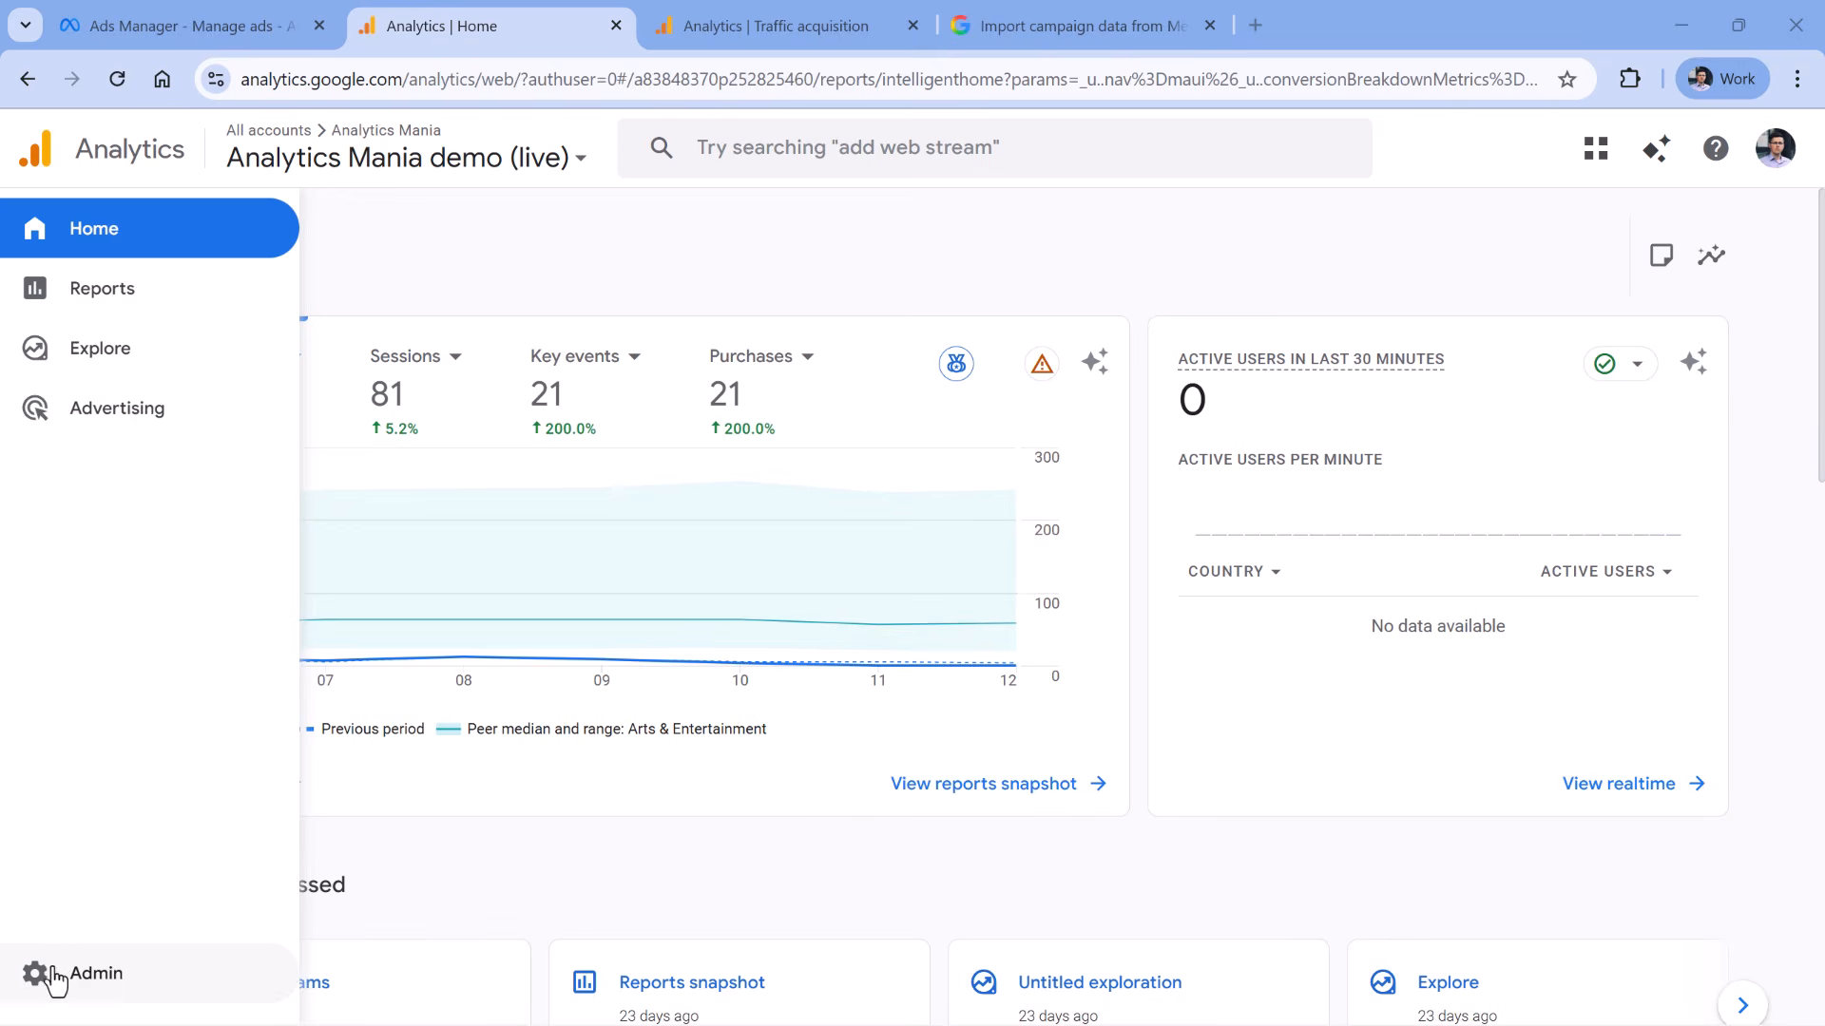
# Go to the property's data import settings in Admin and begin creating a new data source
pyautogui.click(57, 965)
pyautogui.scroll(-3, 1157, 523)
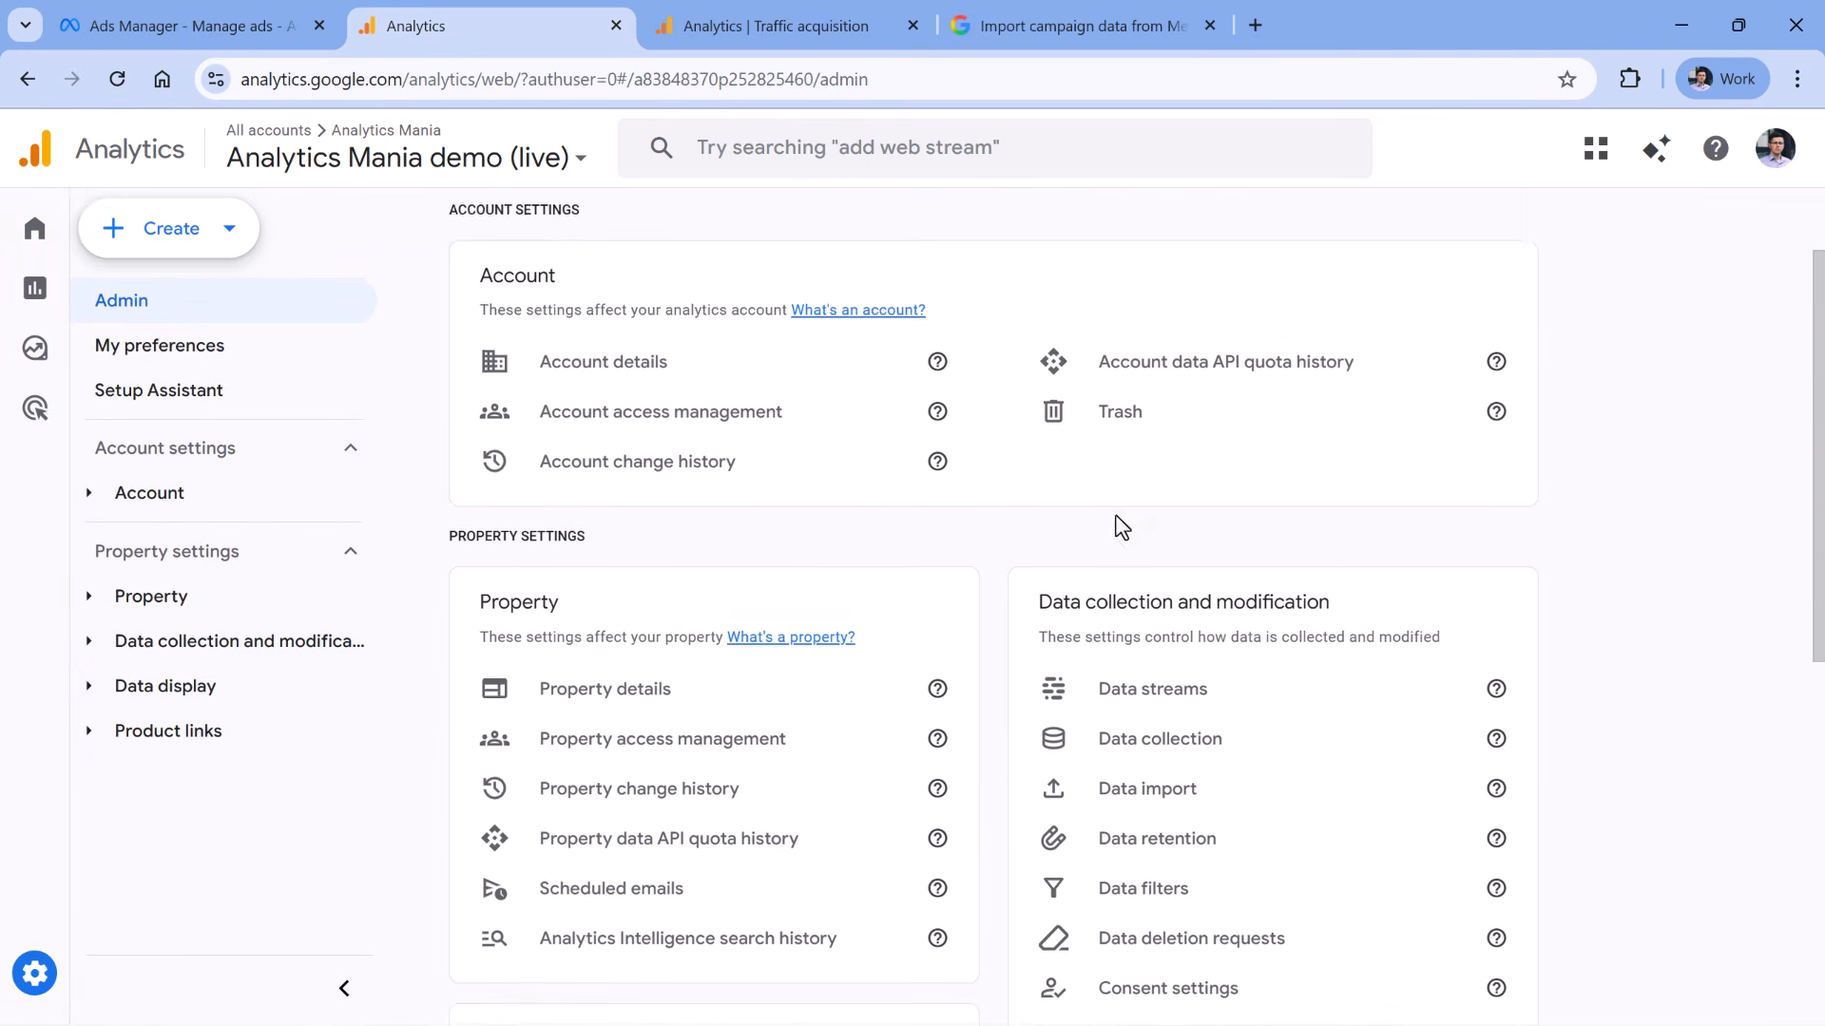
pyautogui.click(1151, 677)
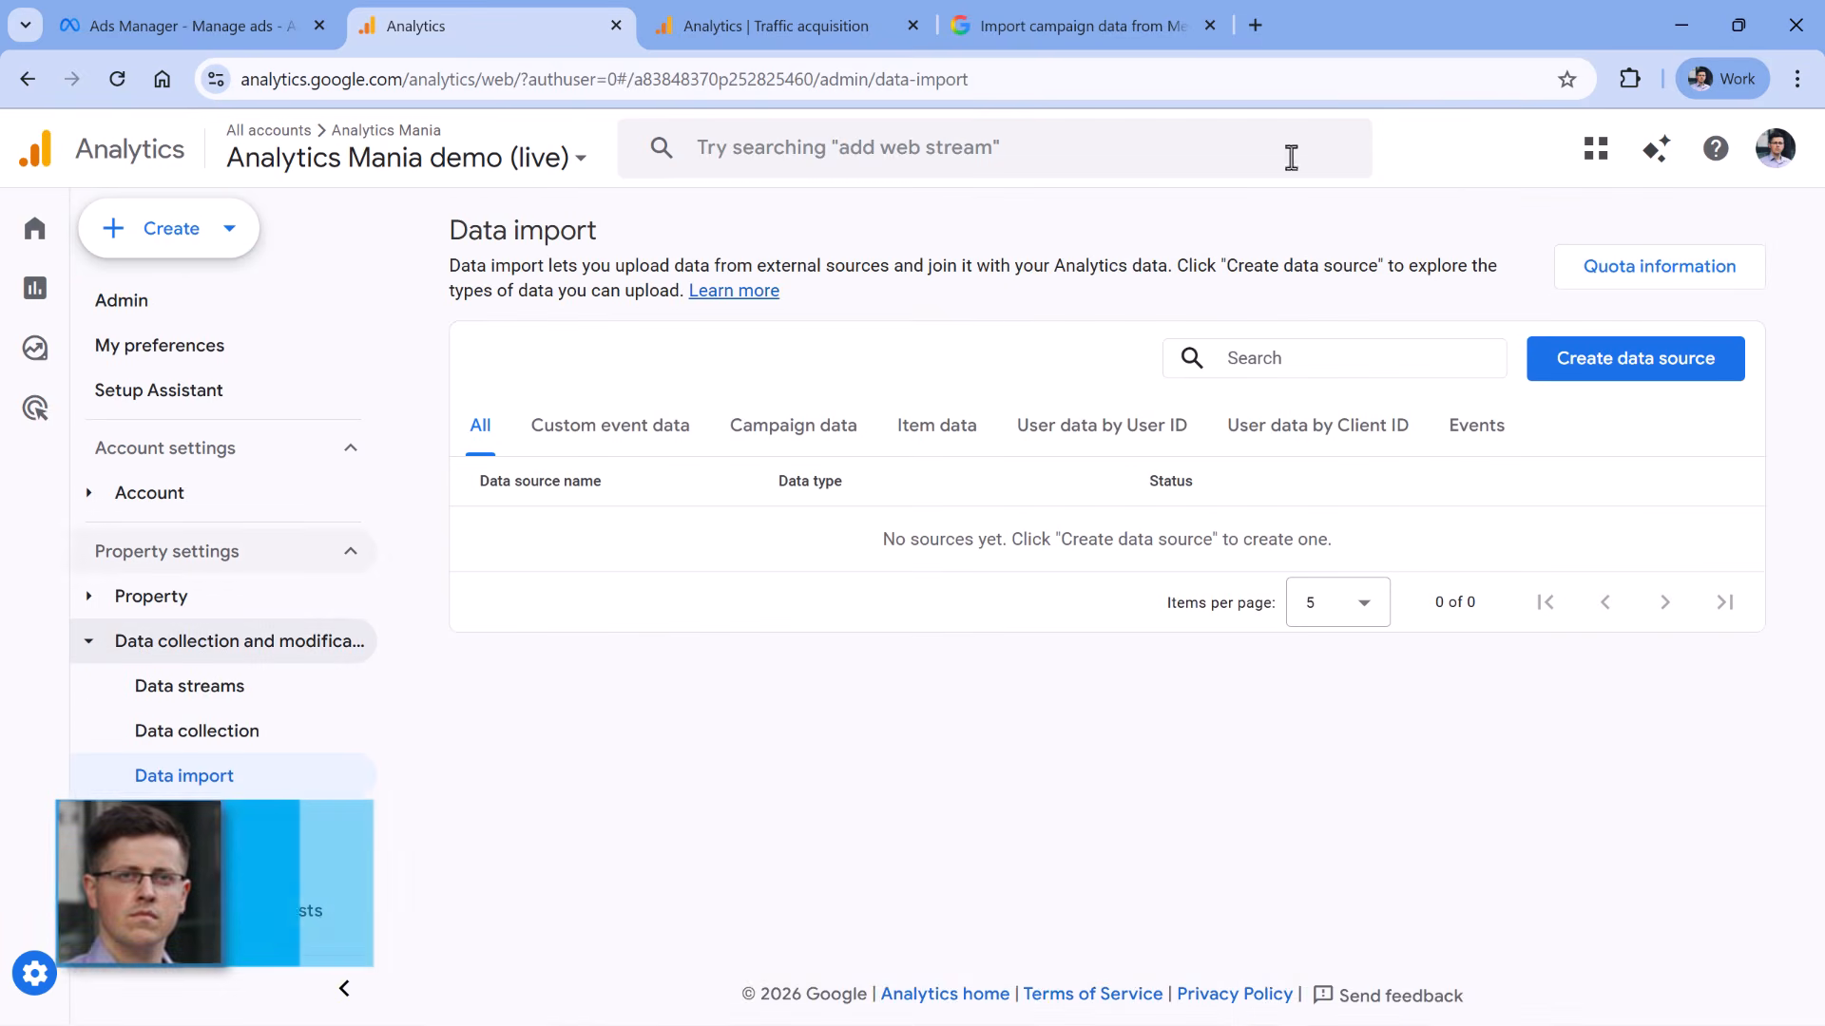
pyautogui.click(1620, 366)
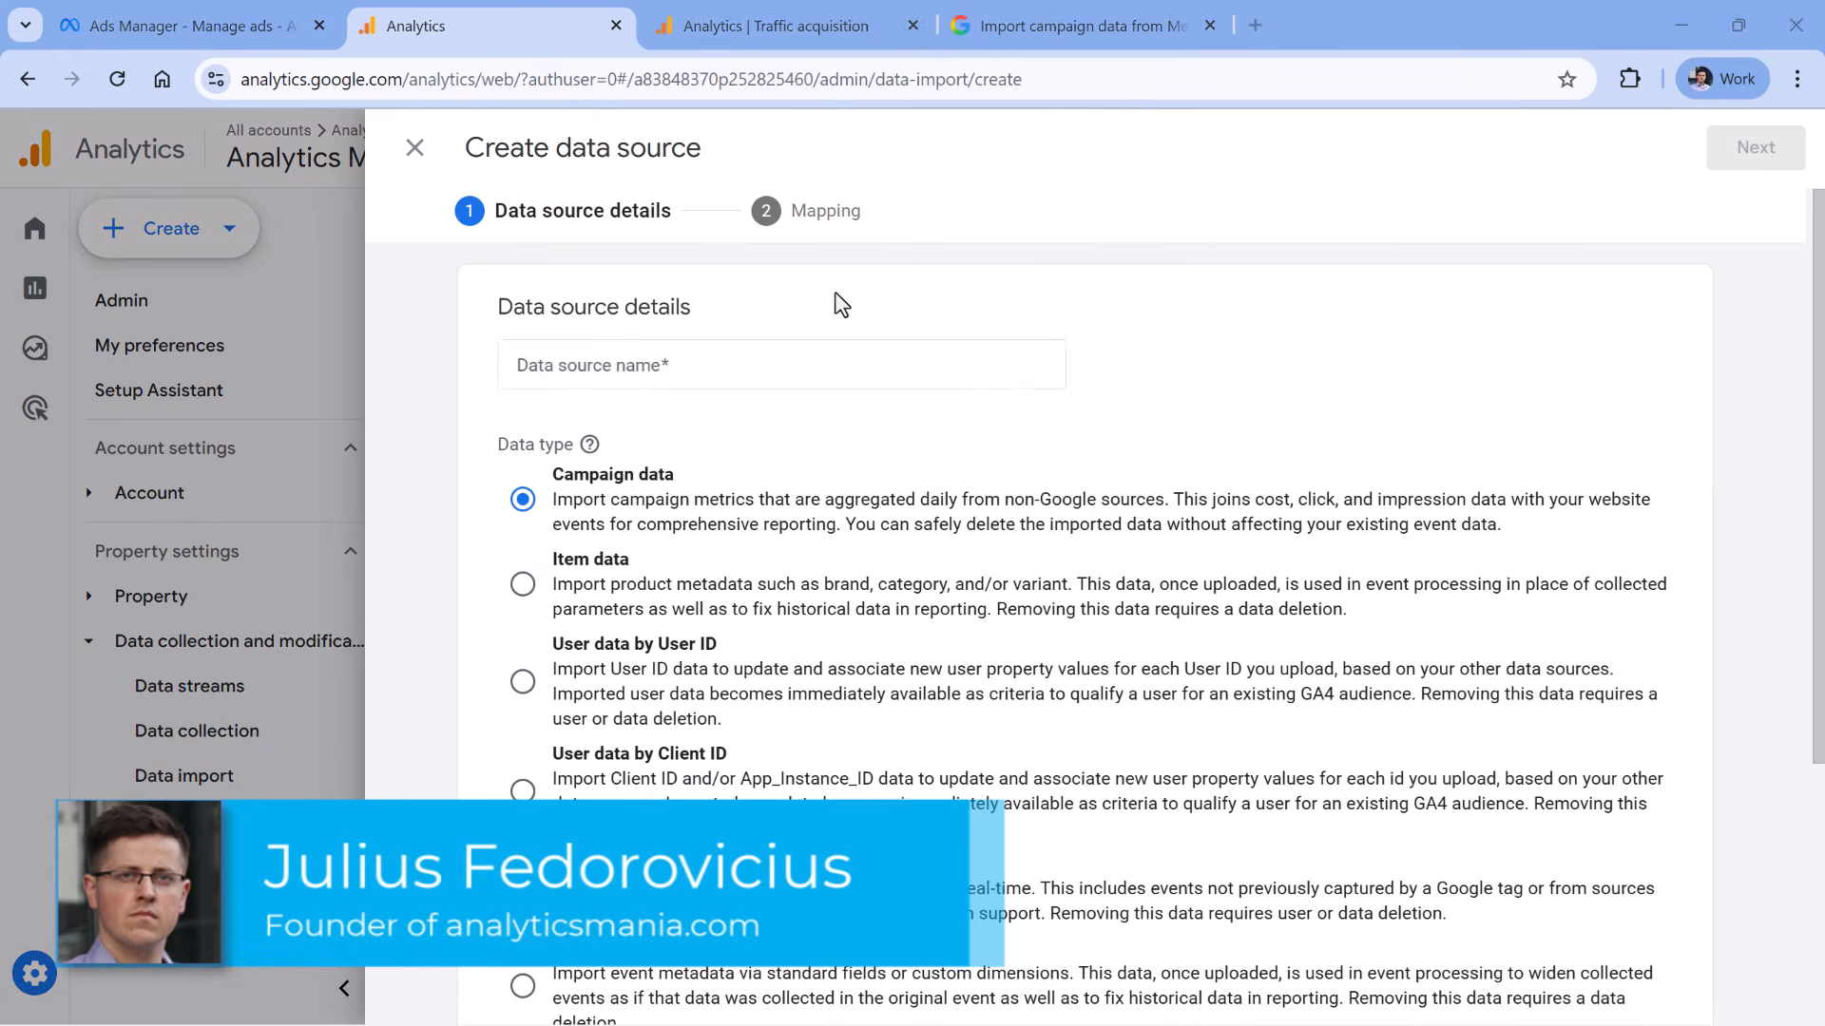
# Name the new data source "Facebook campaign data"
pyautogui.click(722, 361)
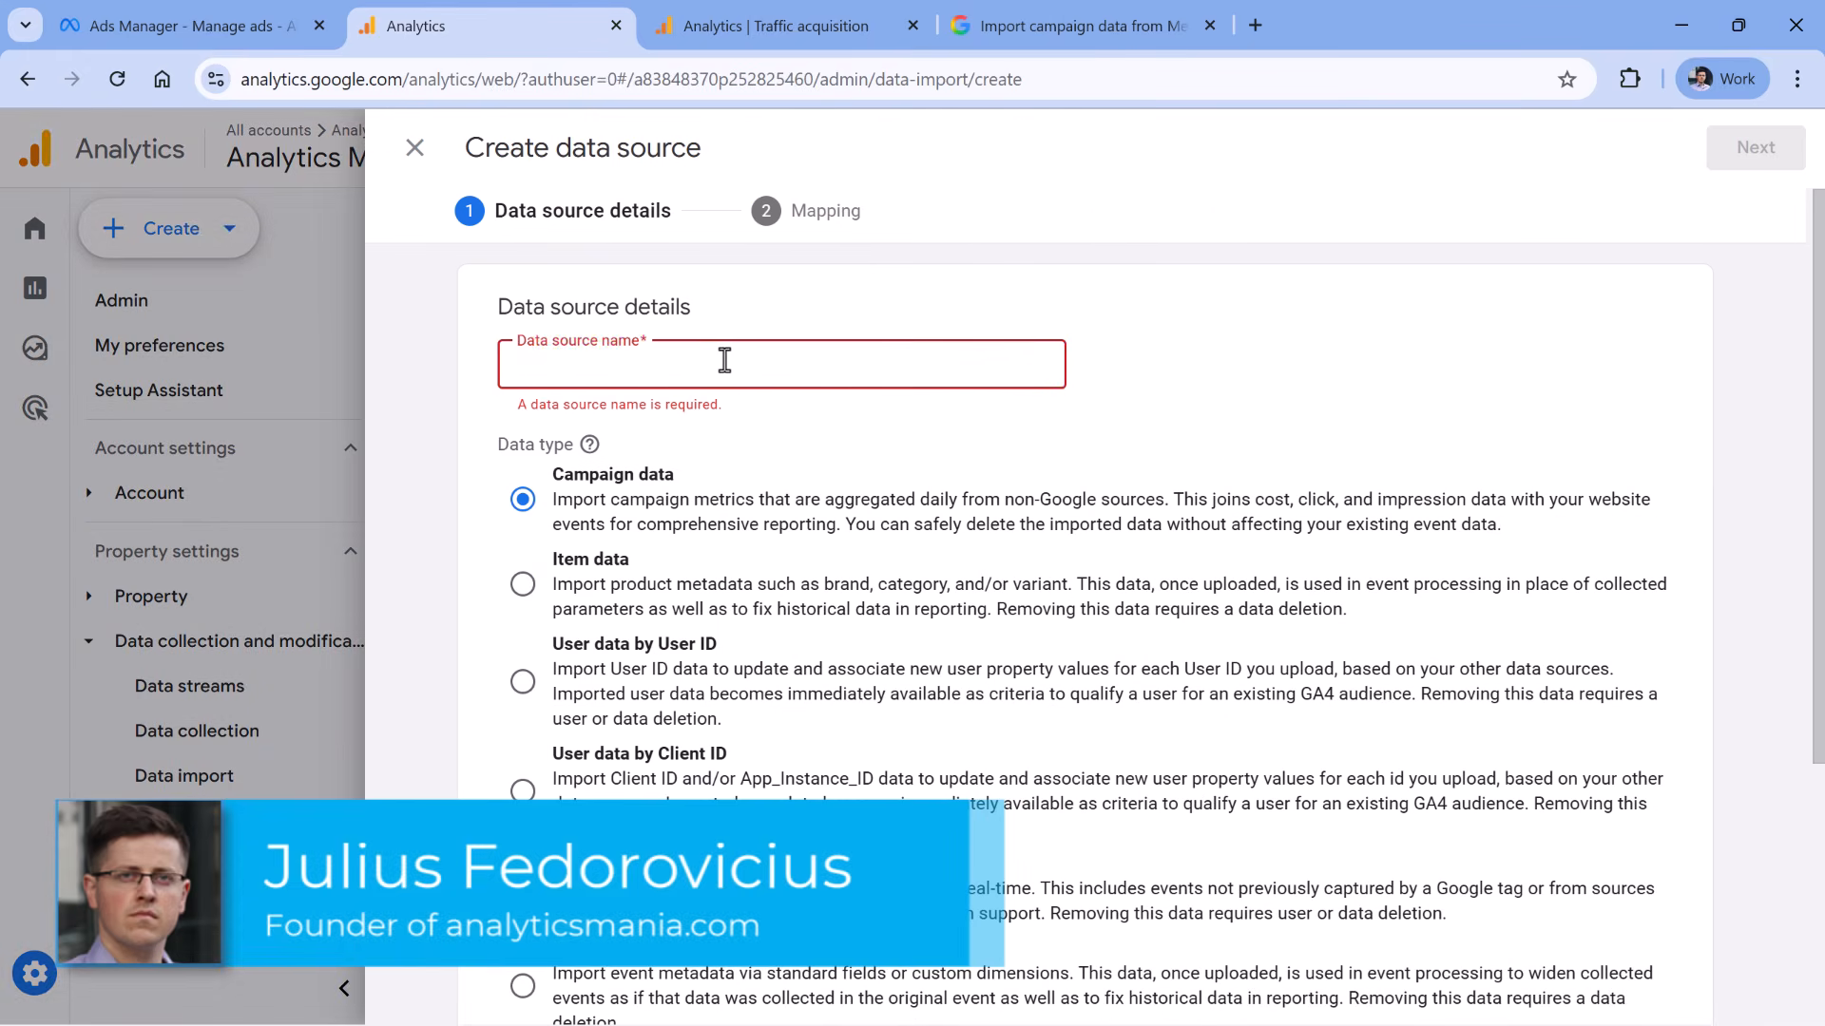
pyautogui.write('Facebook')
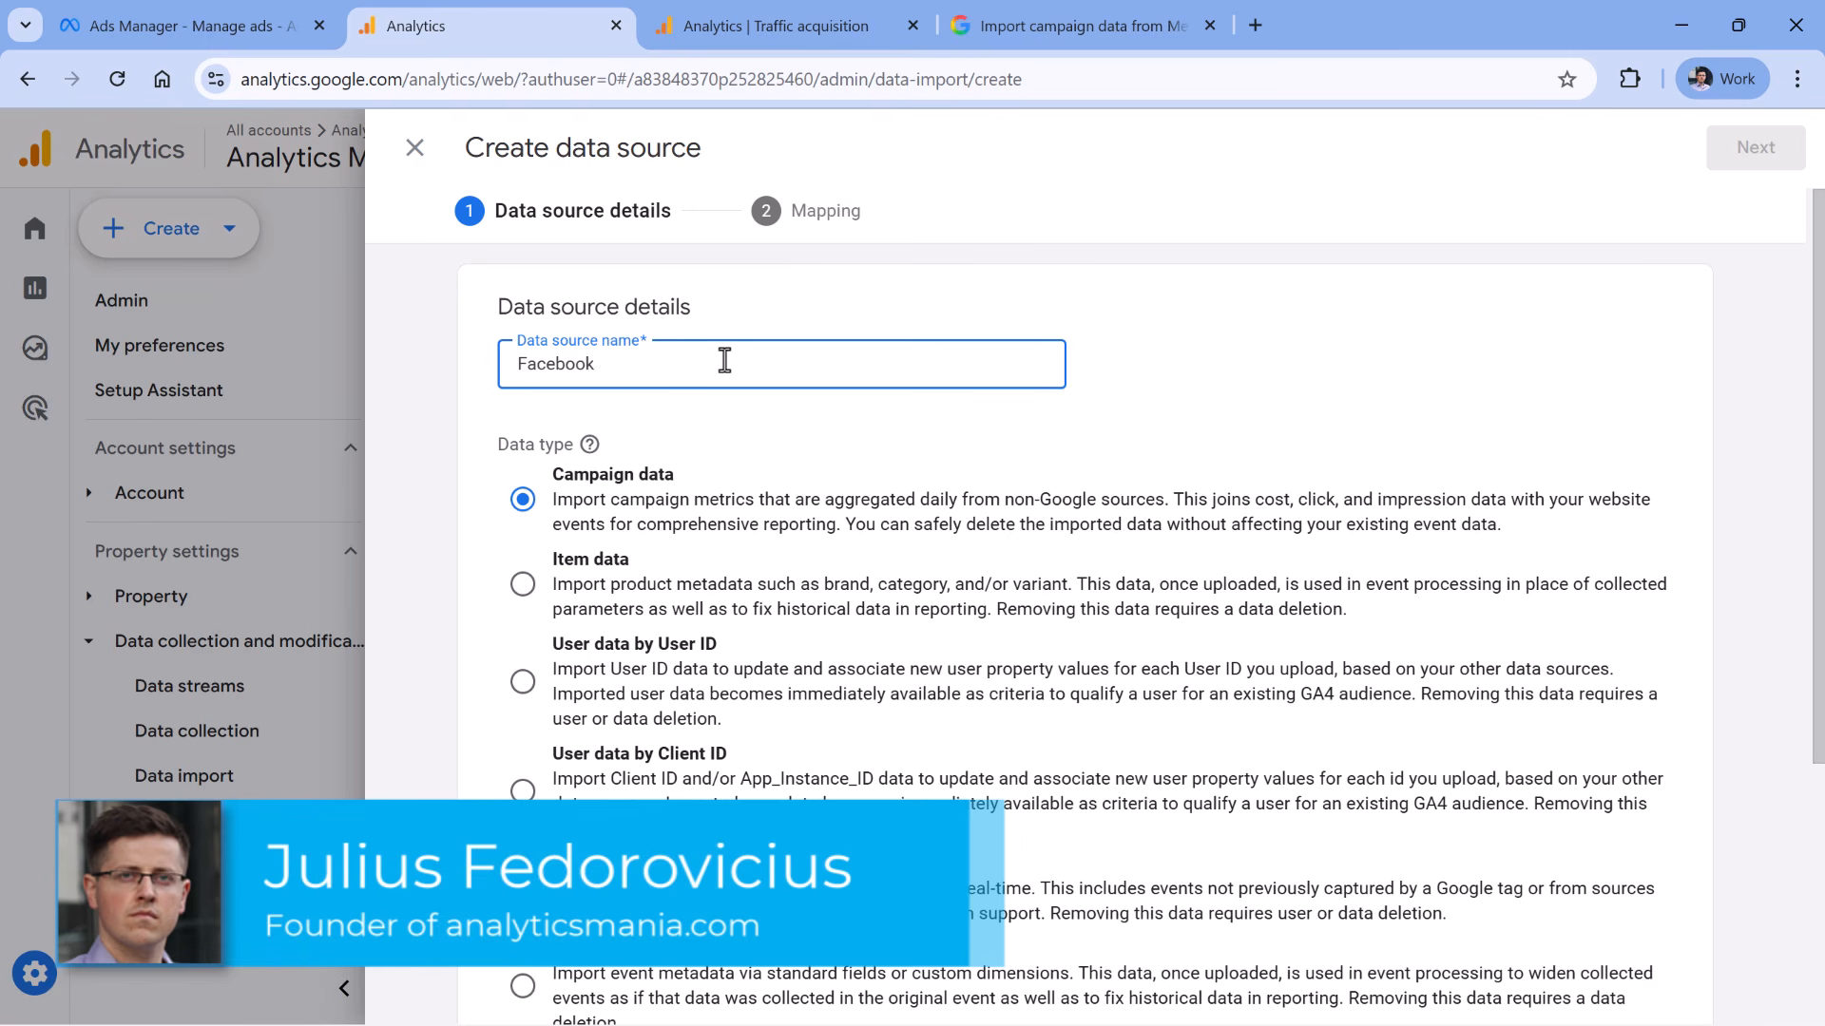
pyautogui.write(' campaign data')
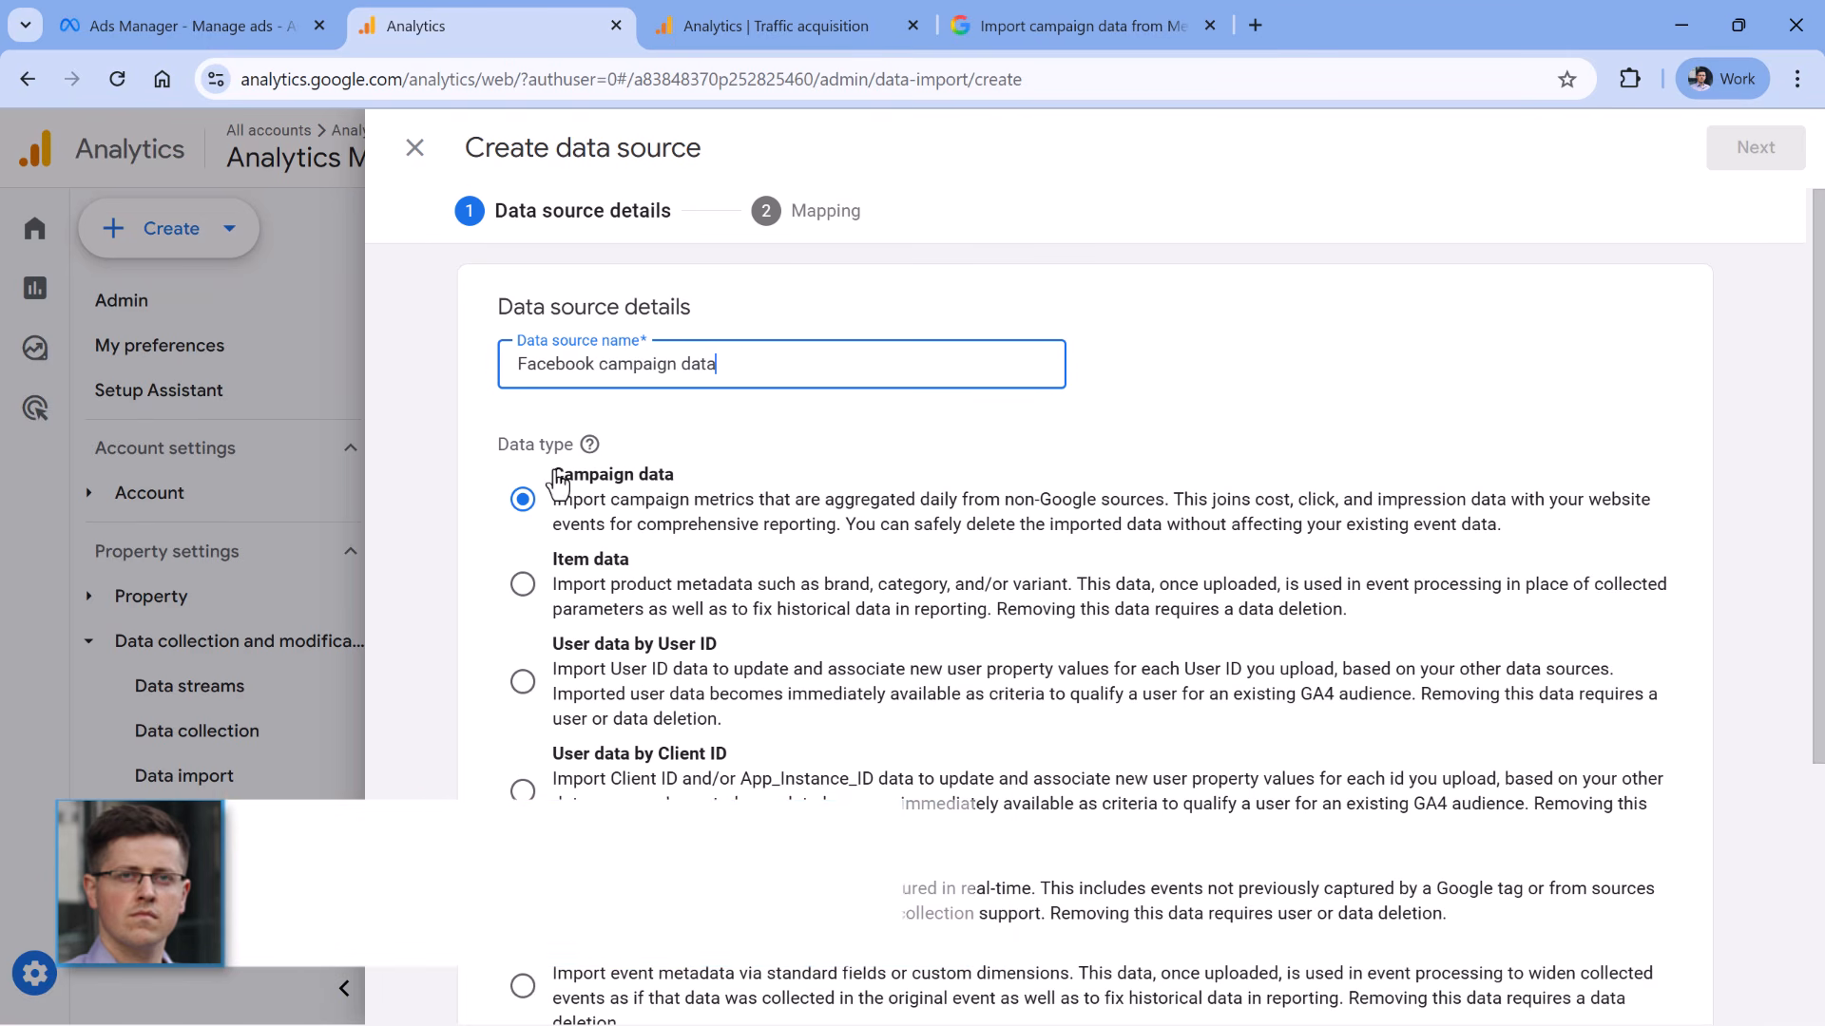
# Set the import source for the campaign data to Meta
pyautogui.scroll(-4, 681, 509)
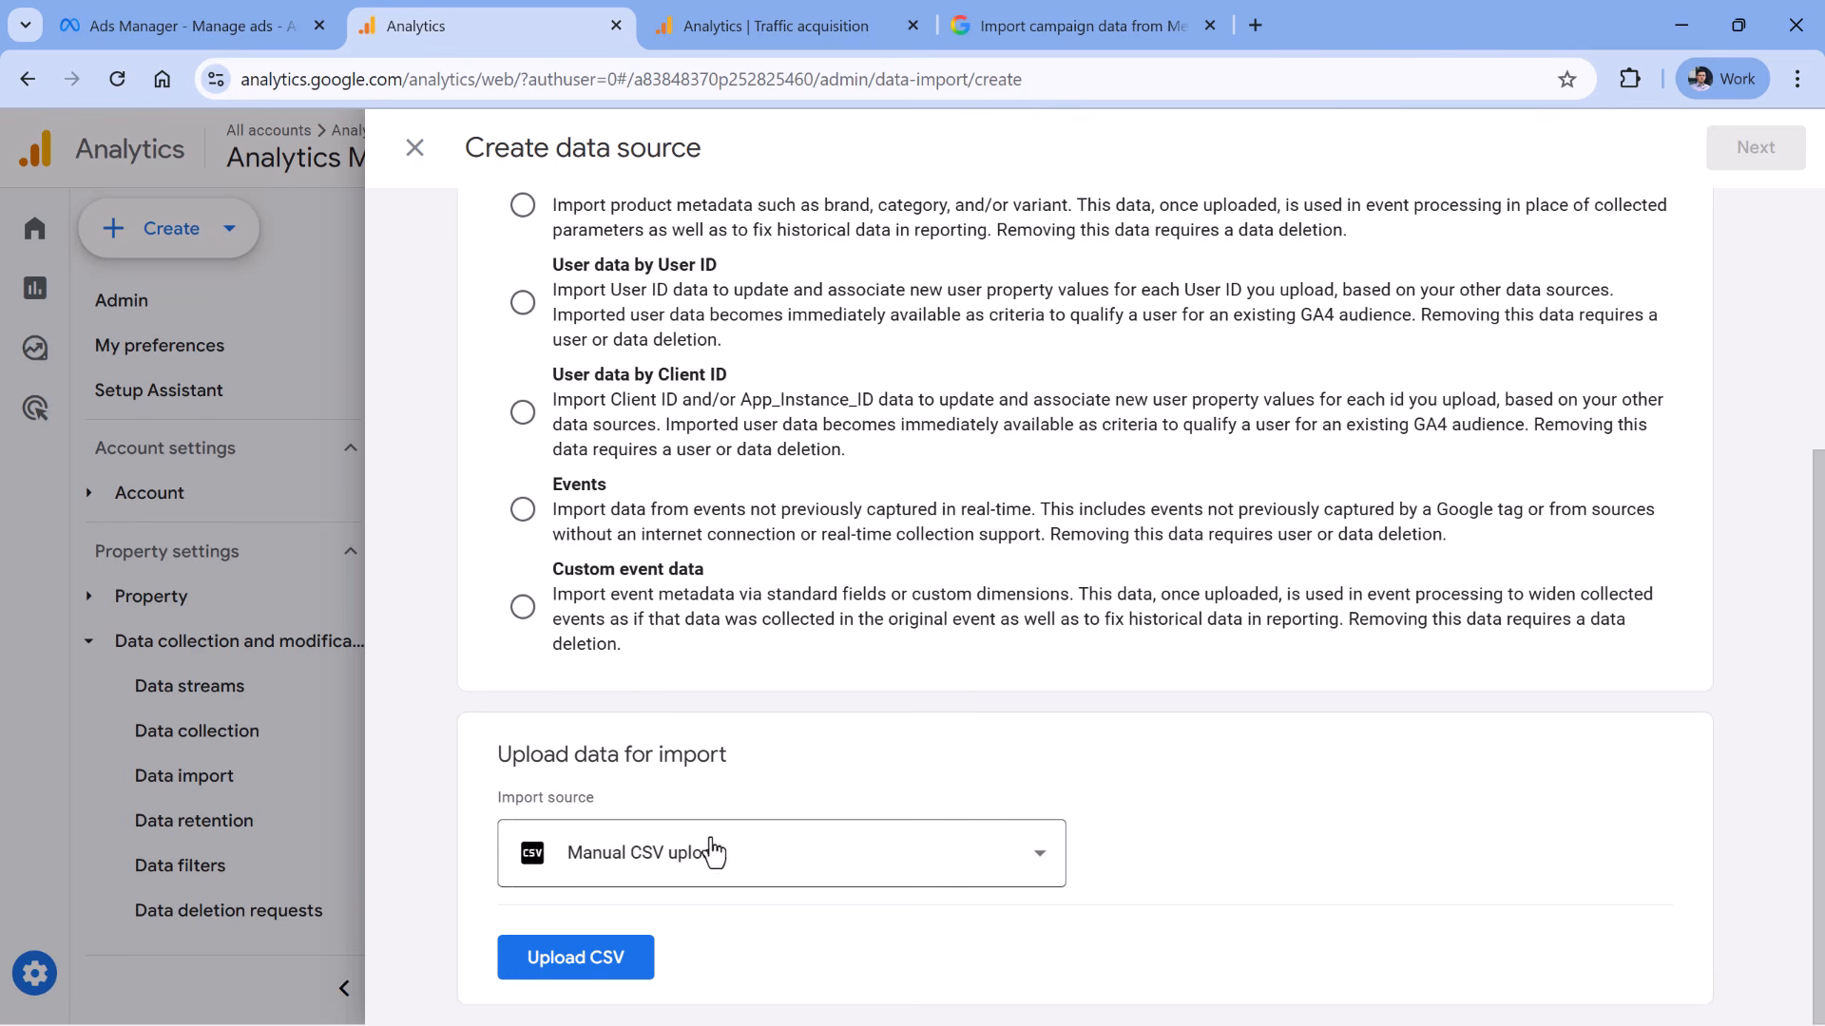
pyautogui.click(713, 853)
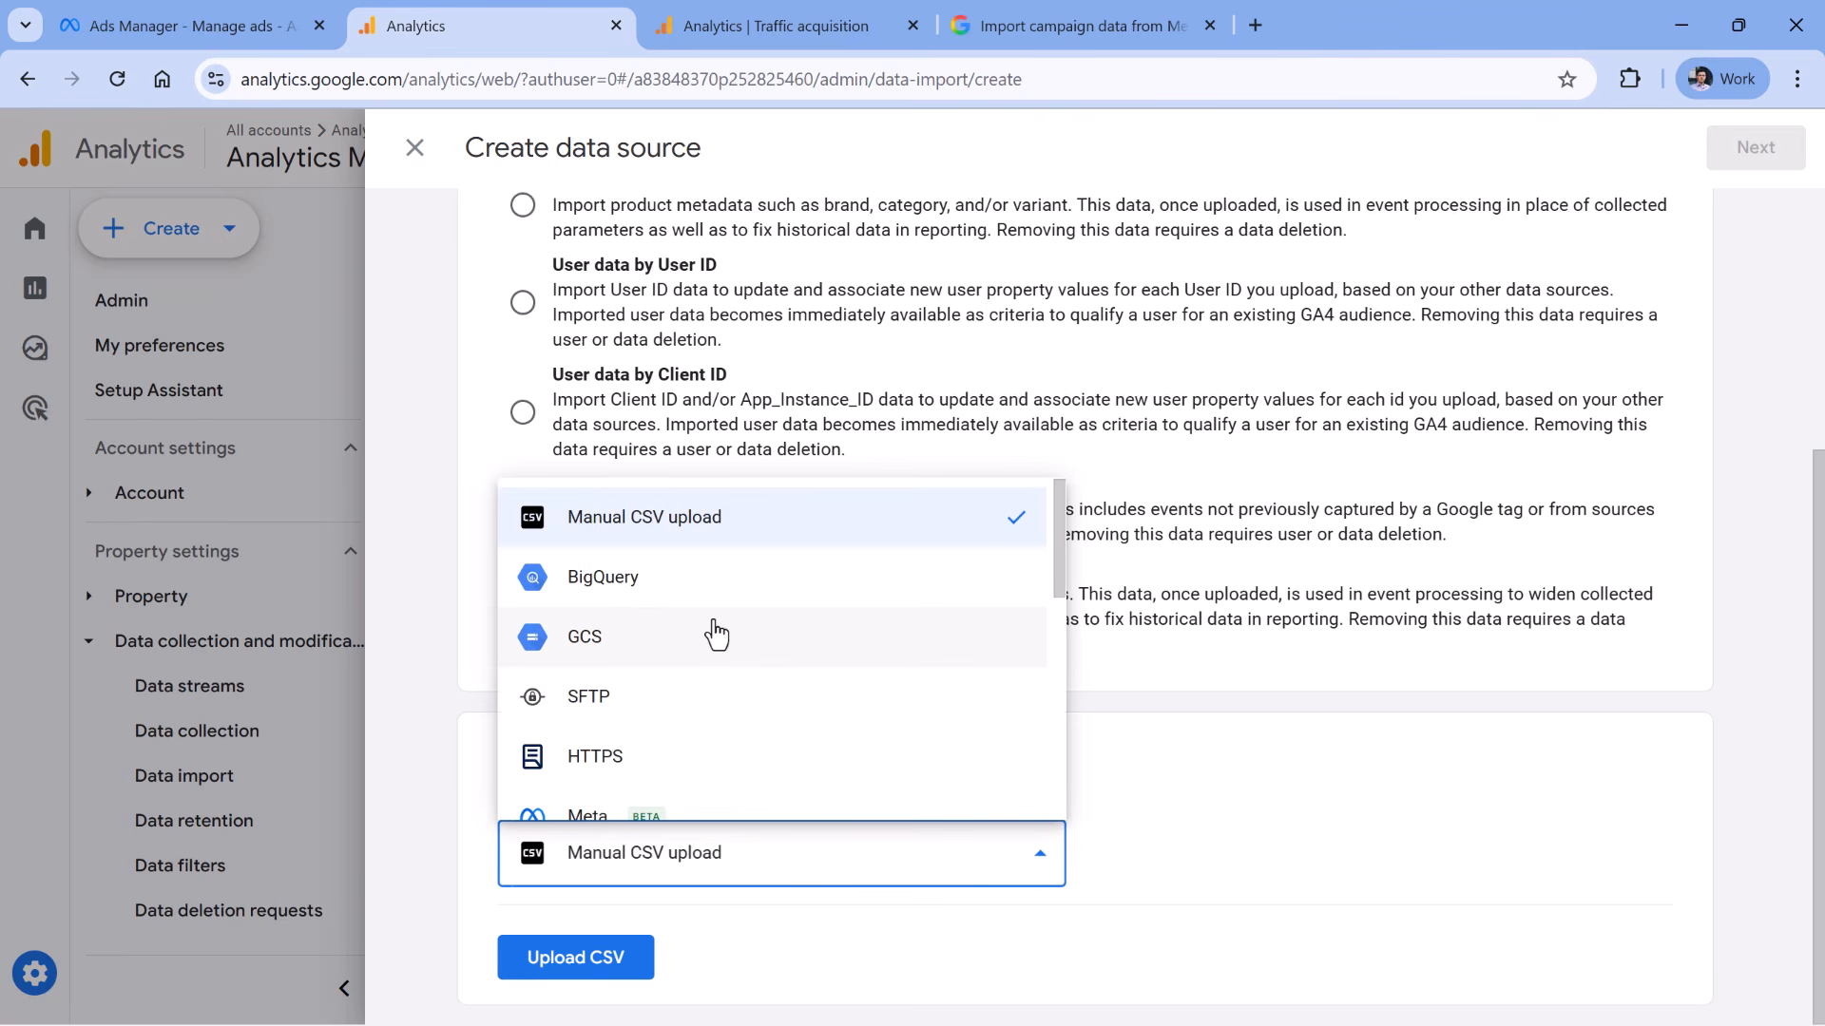
pyautogui.scroll(-2, 675, 665)
pyautogui.click(620, 705)
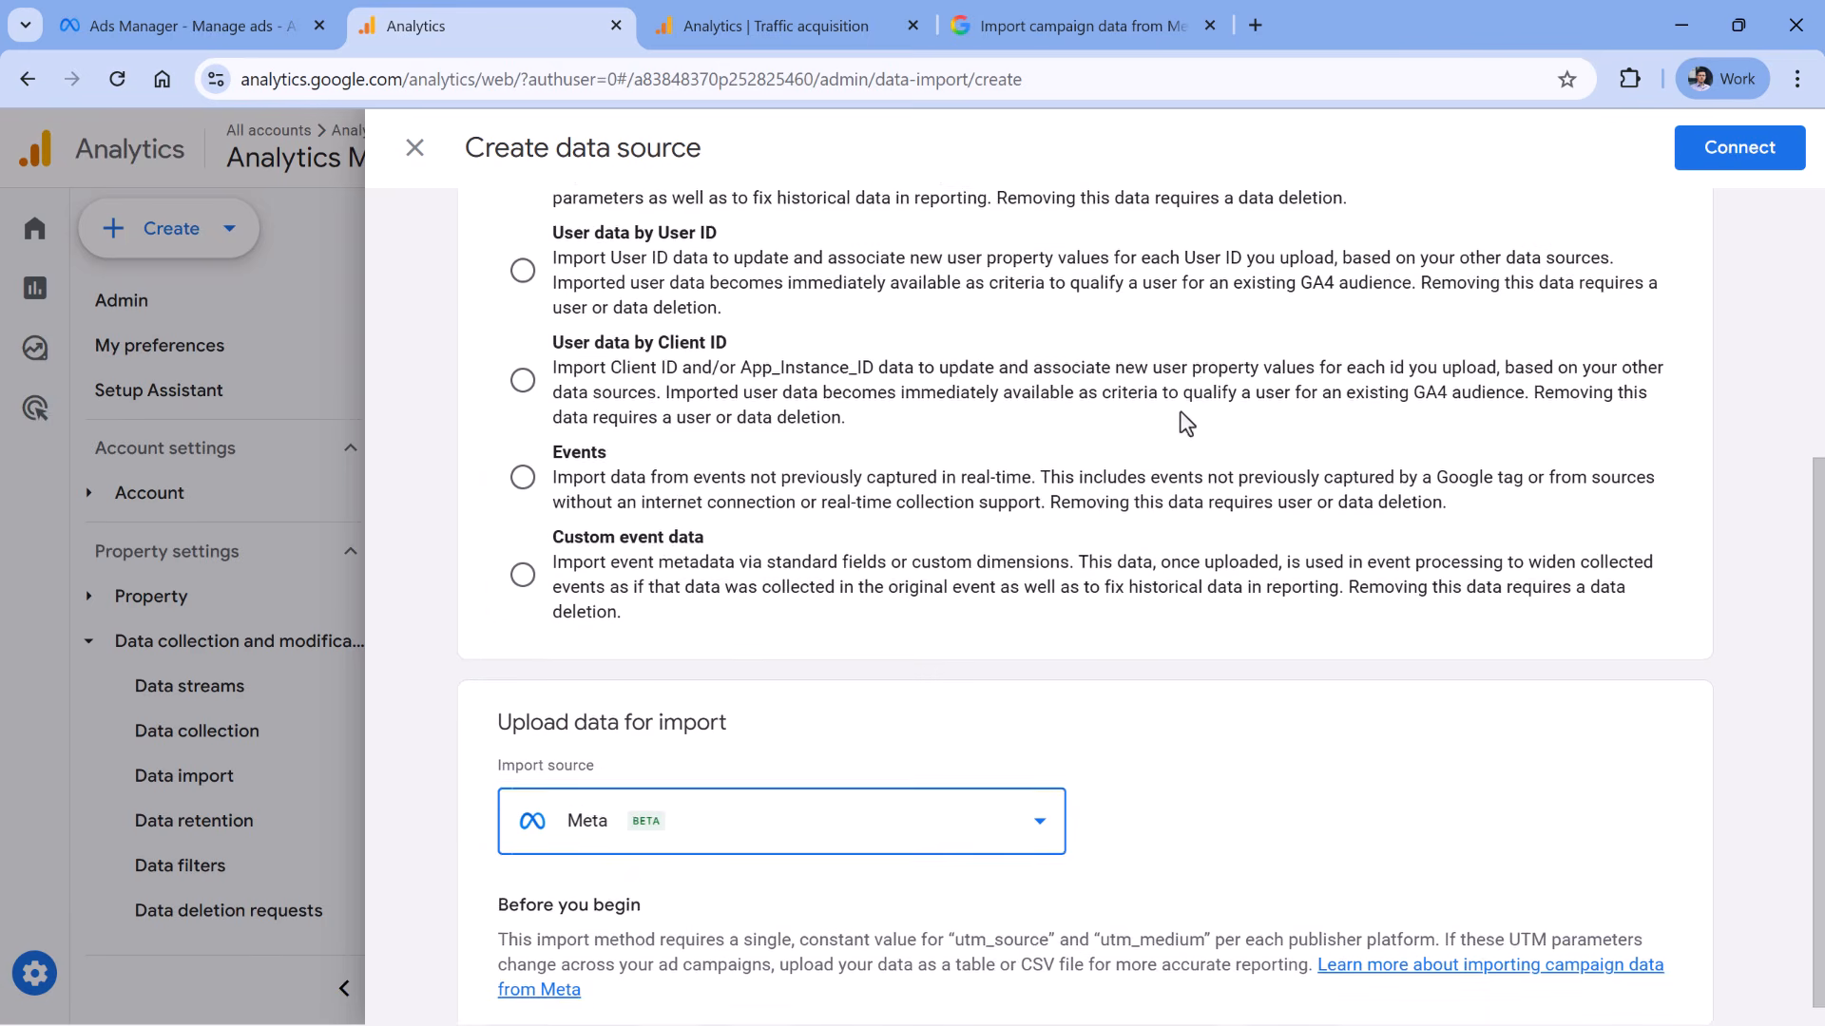
# Start the Meta connection setup and authorize it by reconnecting the Facebook account to Google Analytics Data Manager
pyautogui.click(1725, 159)
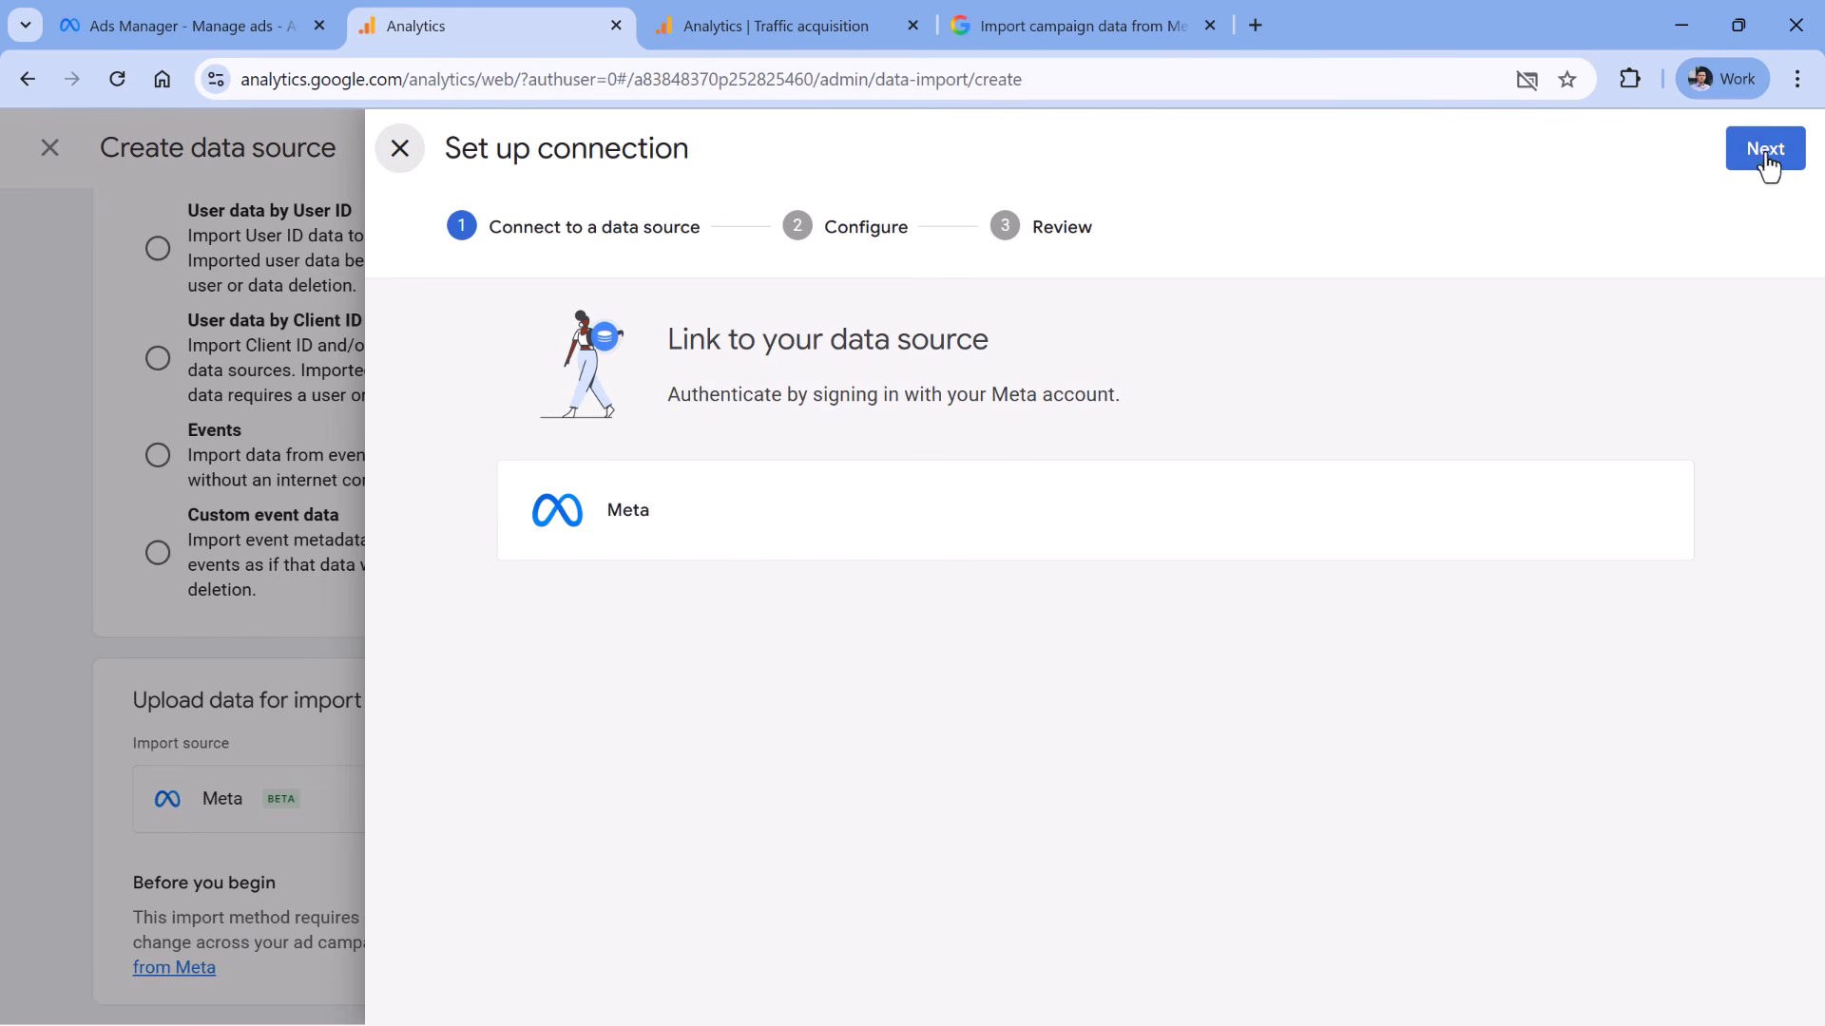
pyautogui.click(1764, 157)
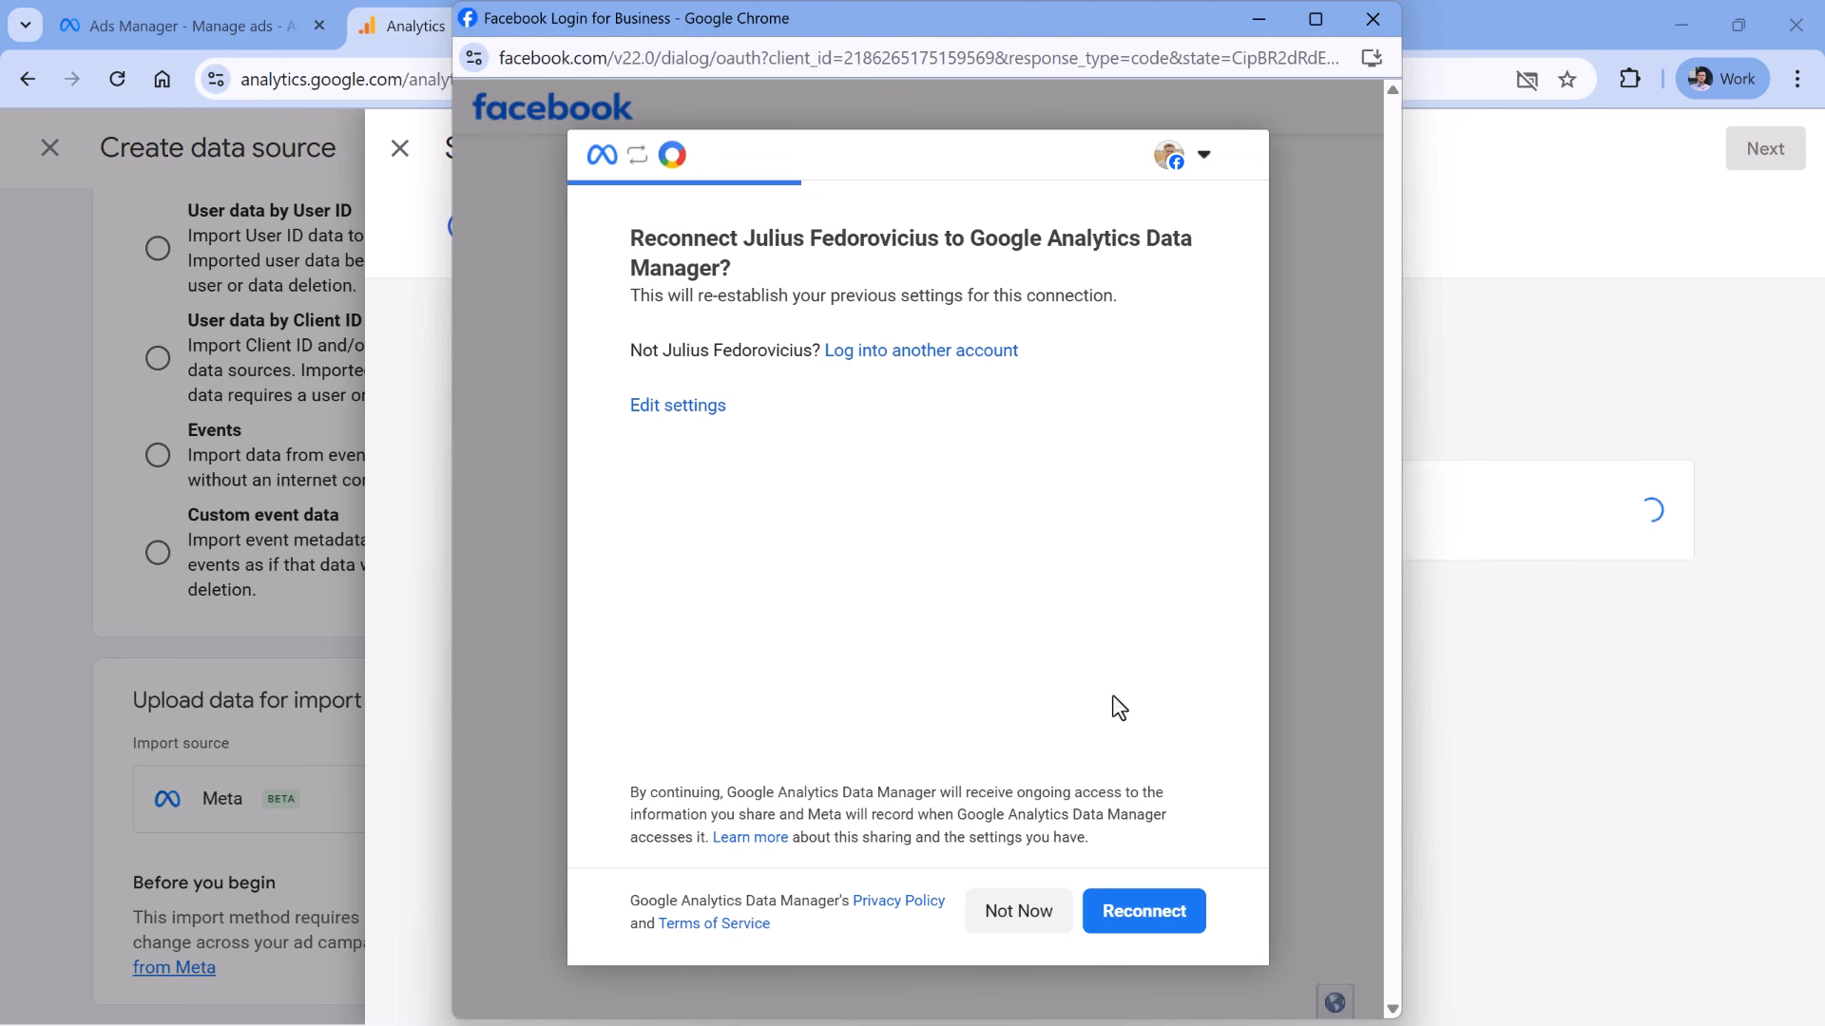
pyautogui.click(1148, 924)
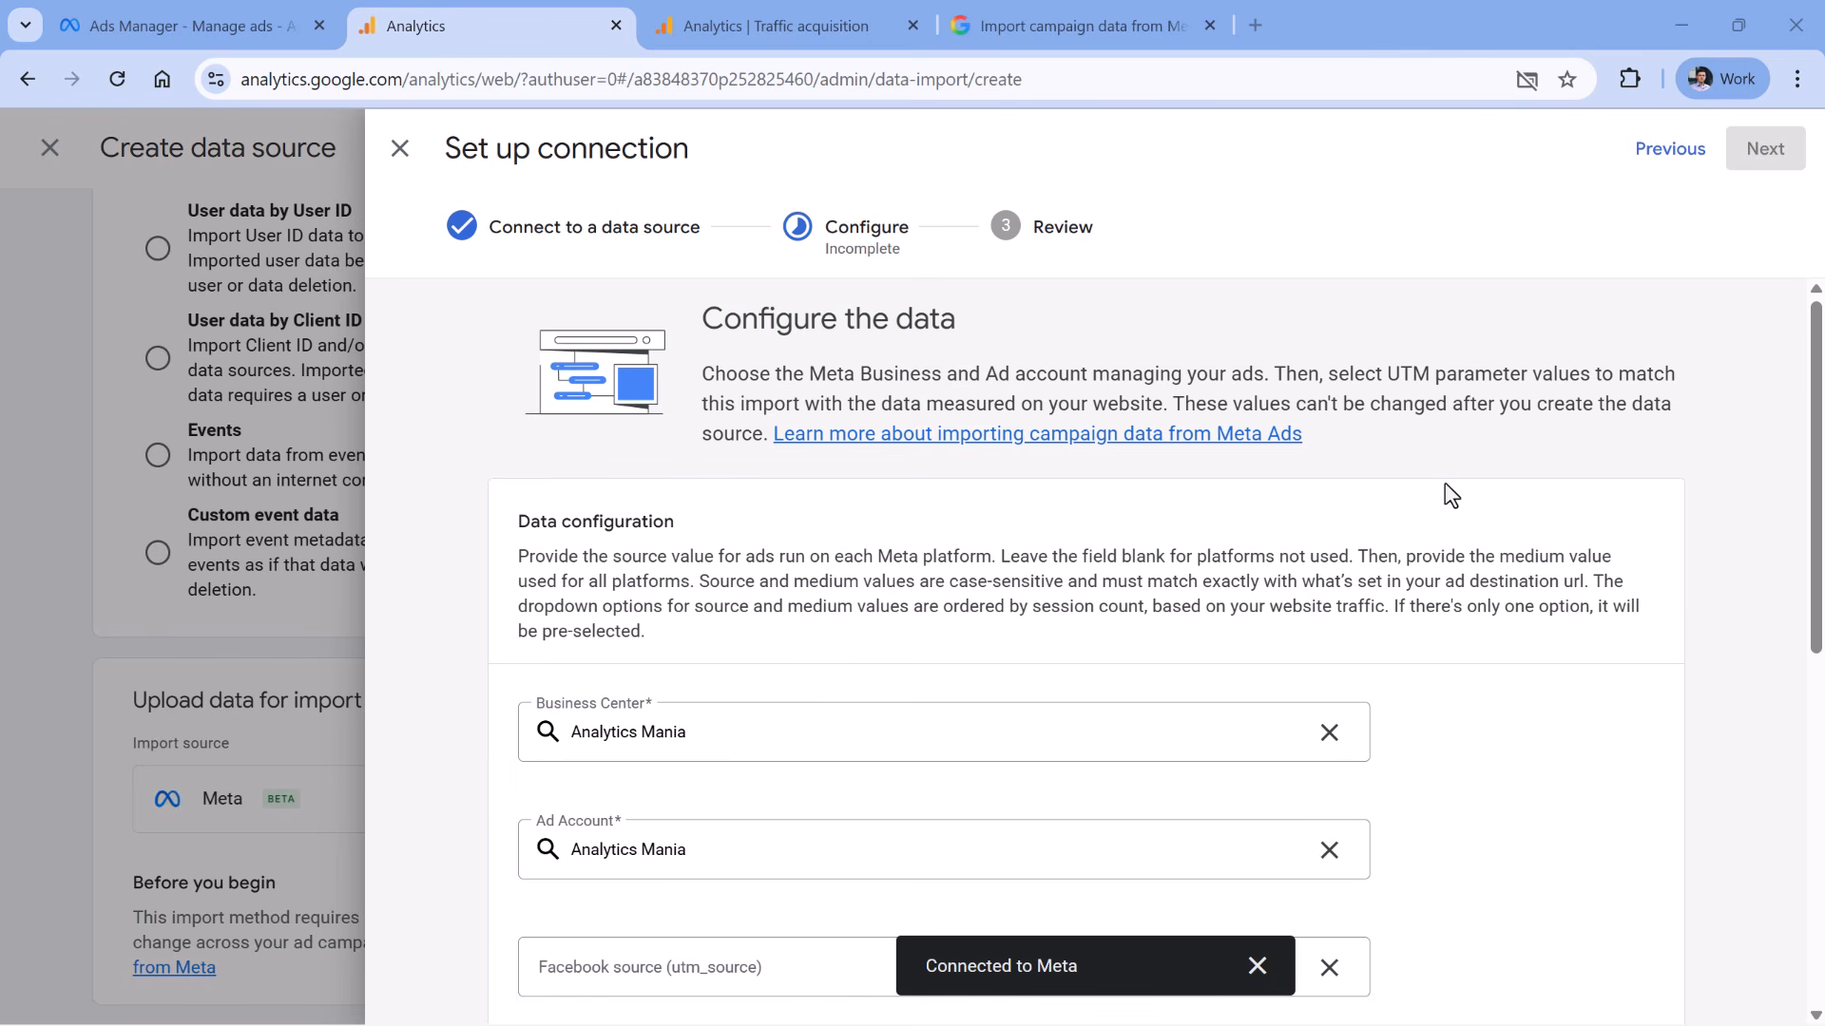
# Review the Business Center, Ad Account and utm_source fields in the Meta data configuration, including the available ad accounts
pyautogui.scroll(-3, 1435, 471)
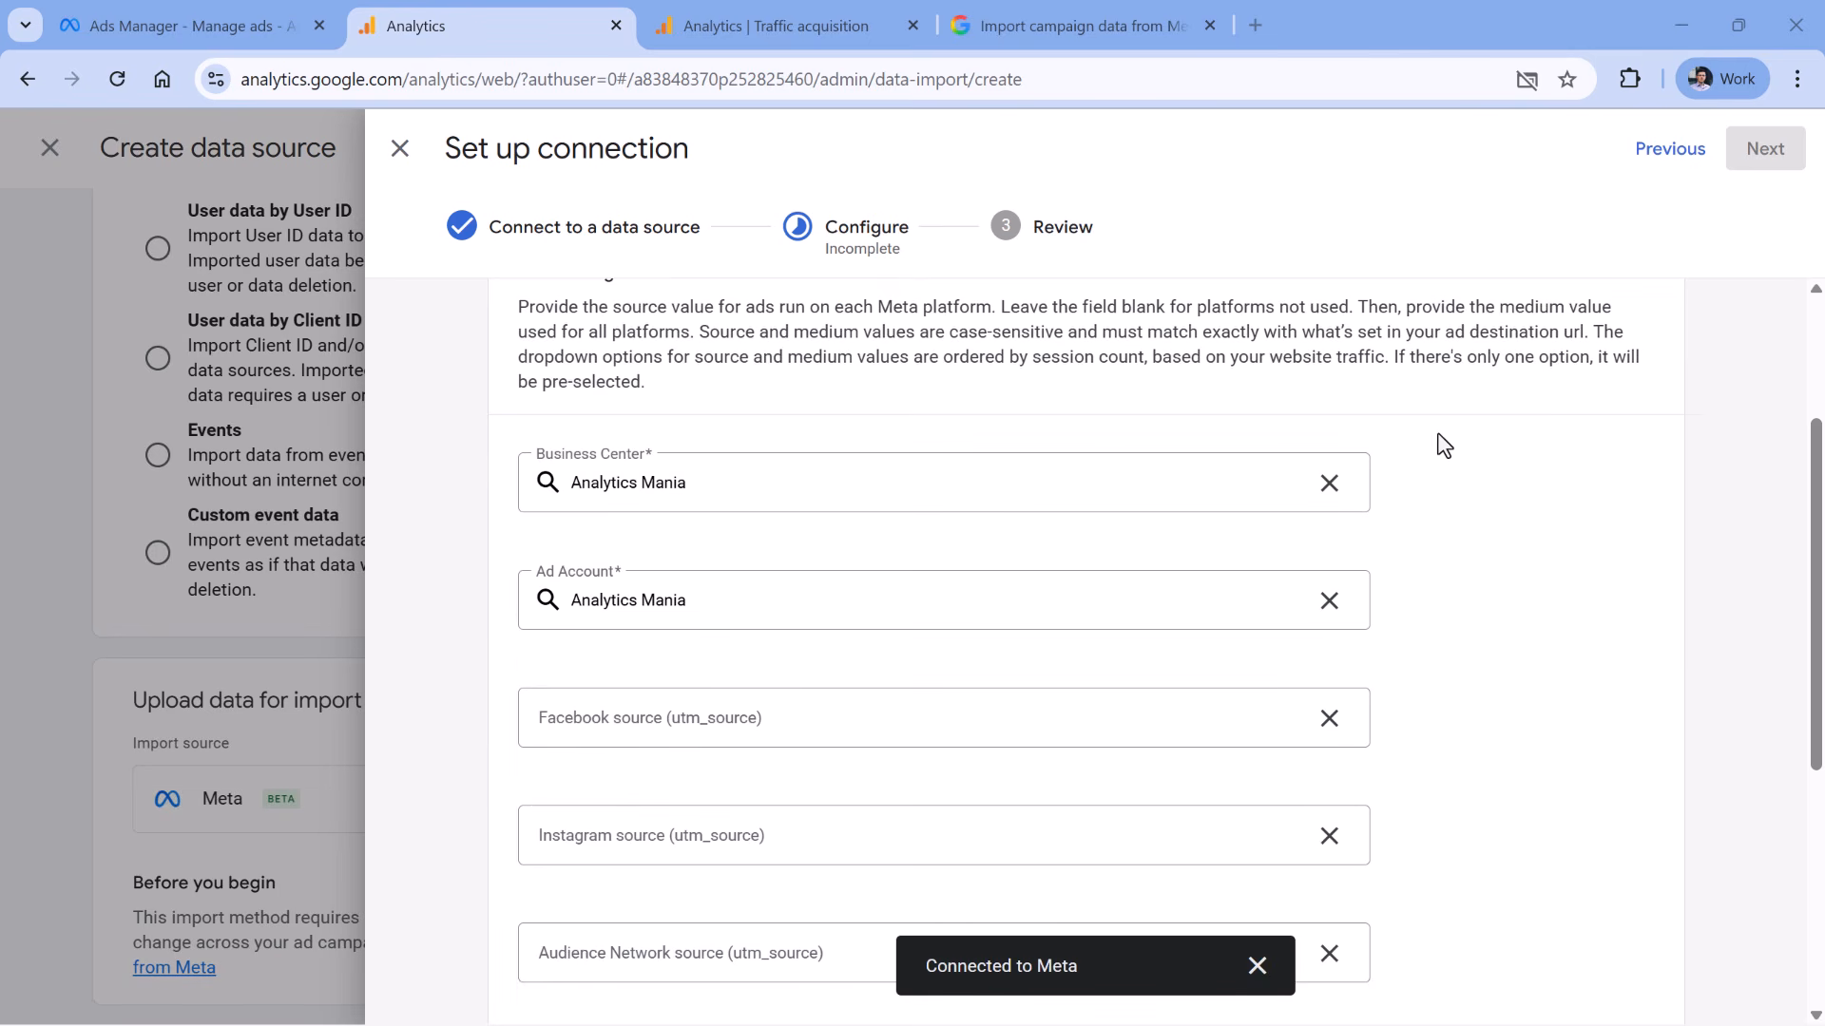
pyautogui.scroll(-2, 1397, 493)
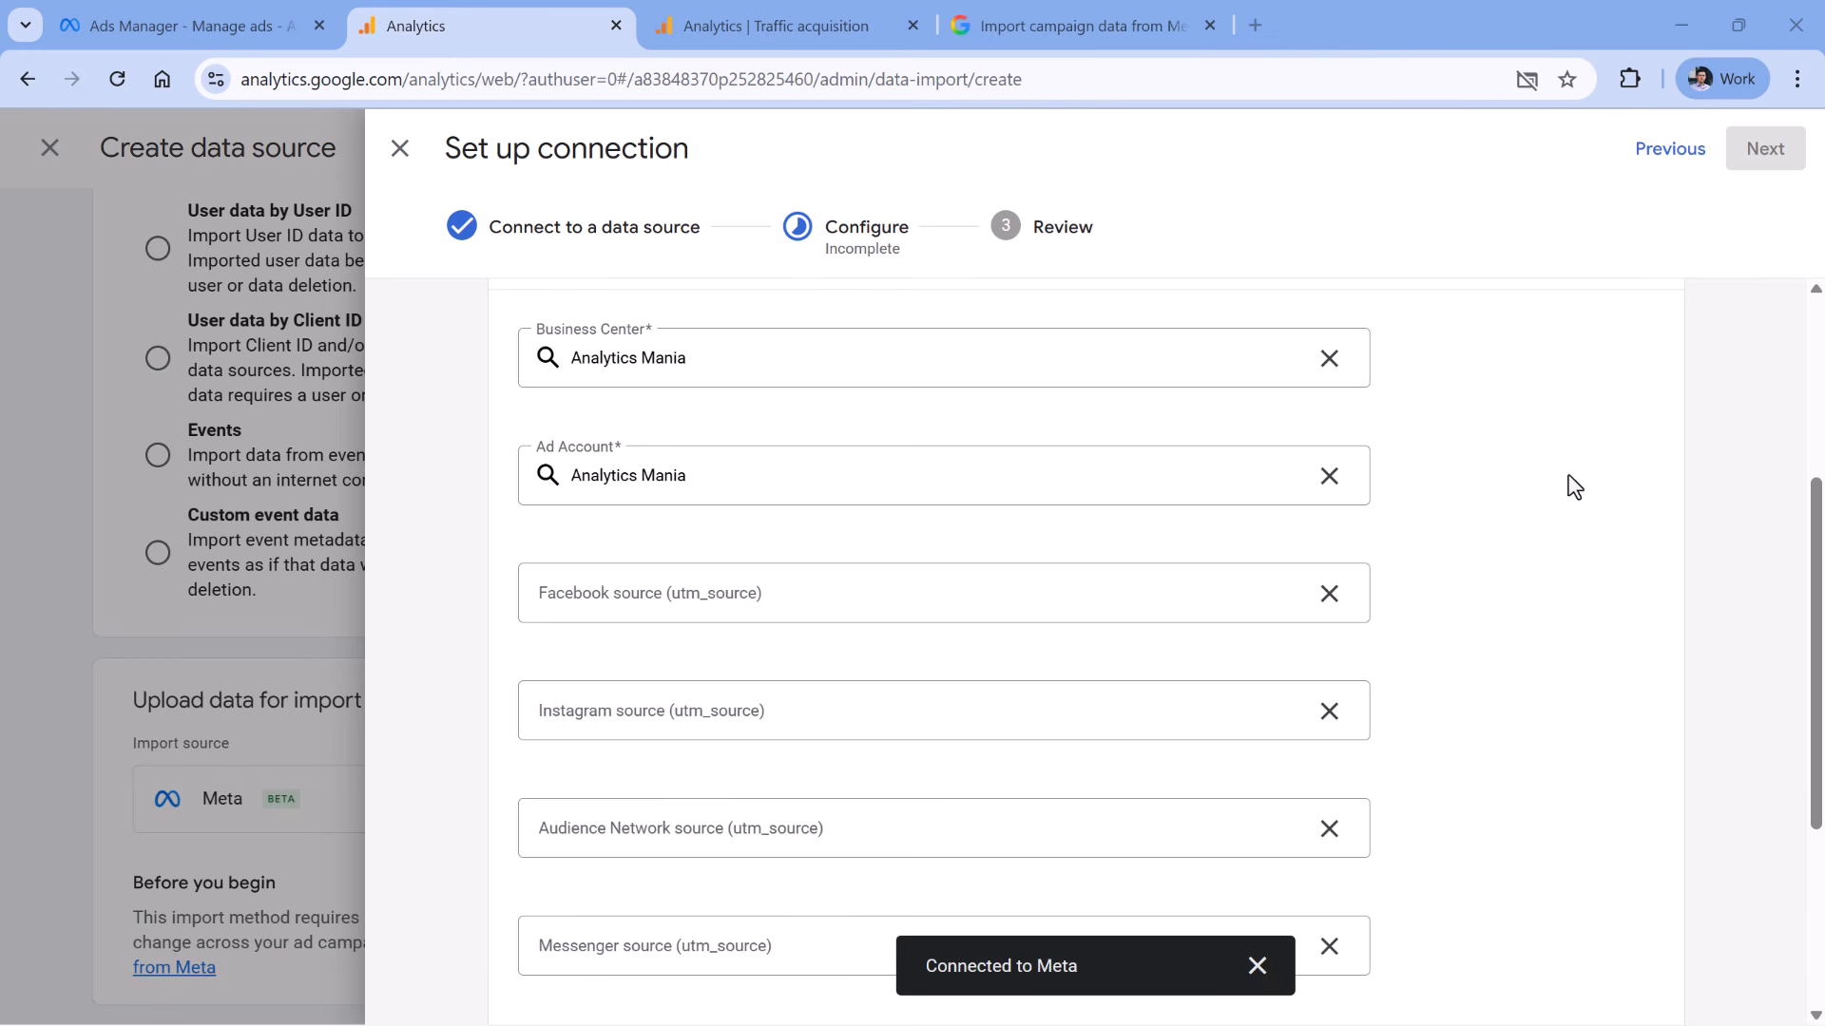
pyautogui.click(718, 586)
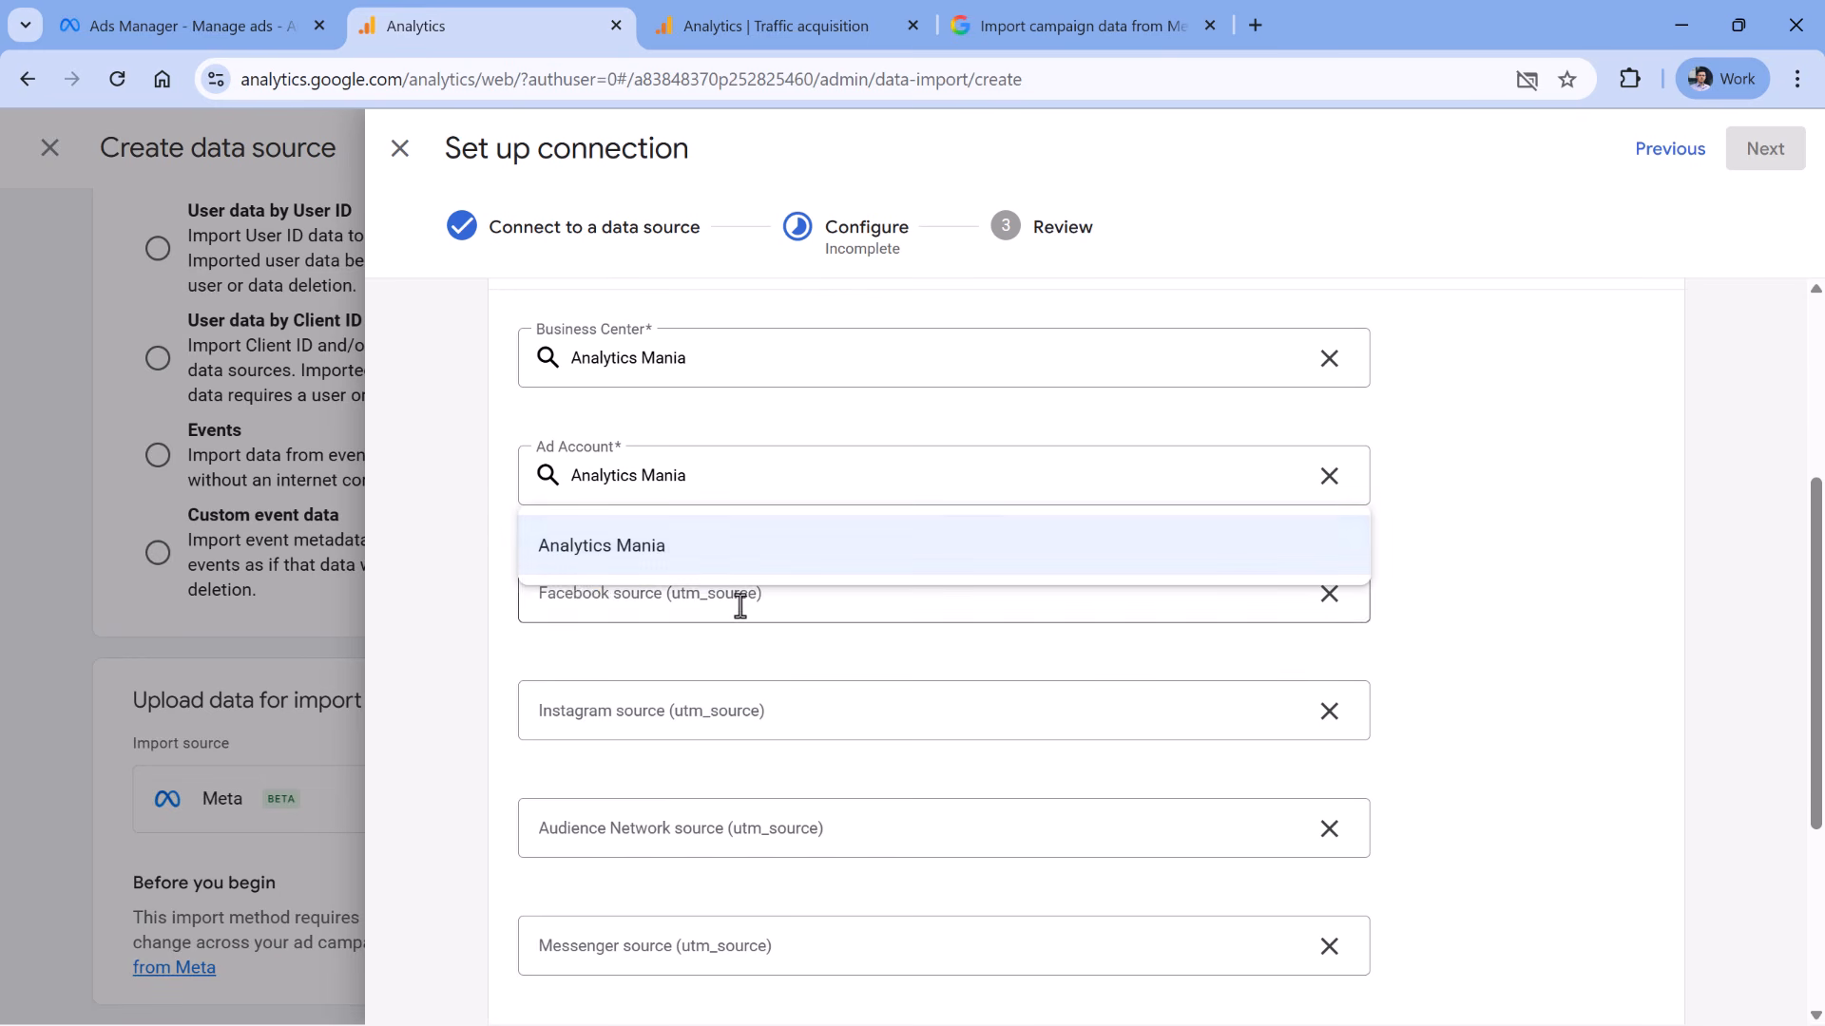
pyautogui.click(747, 606)
pyautogui.click(1444, 450)
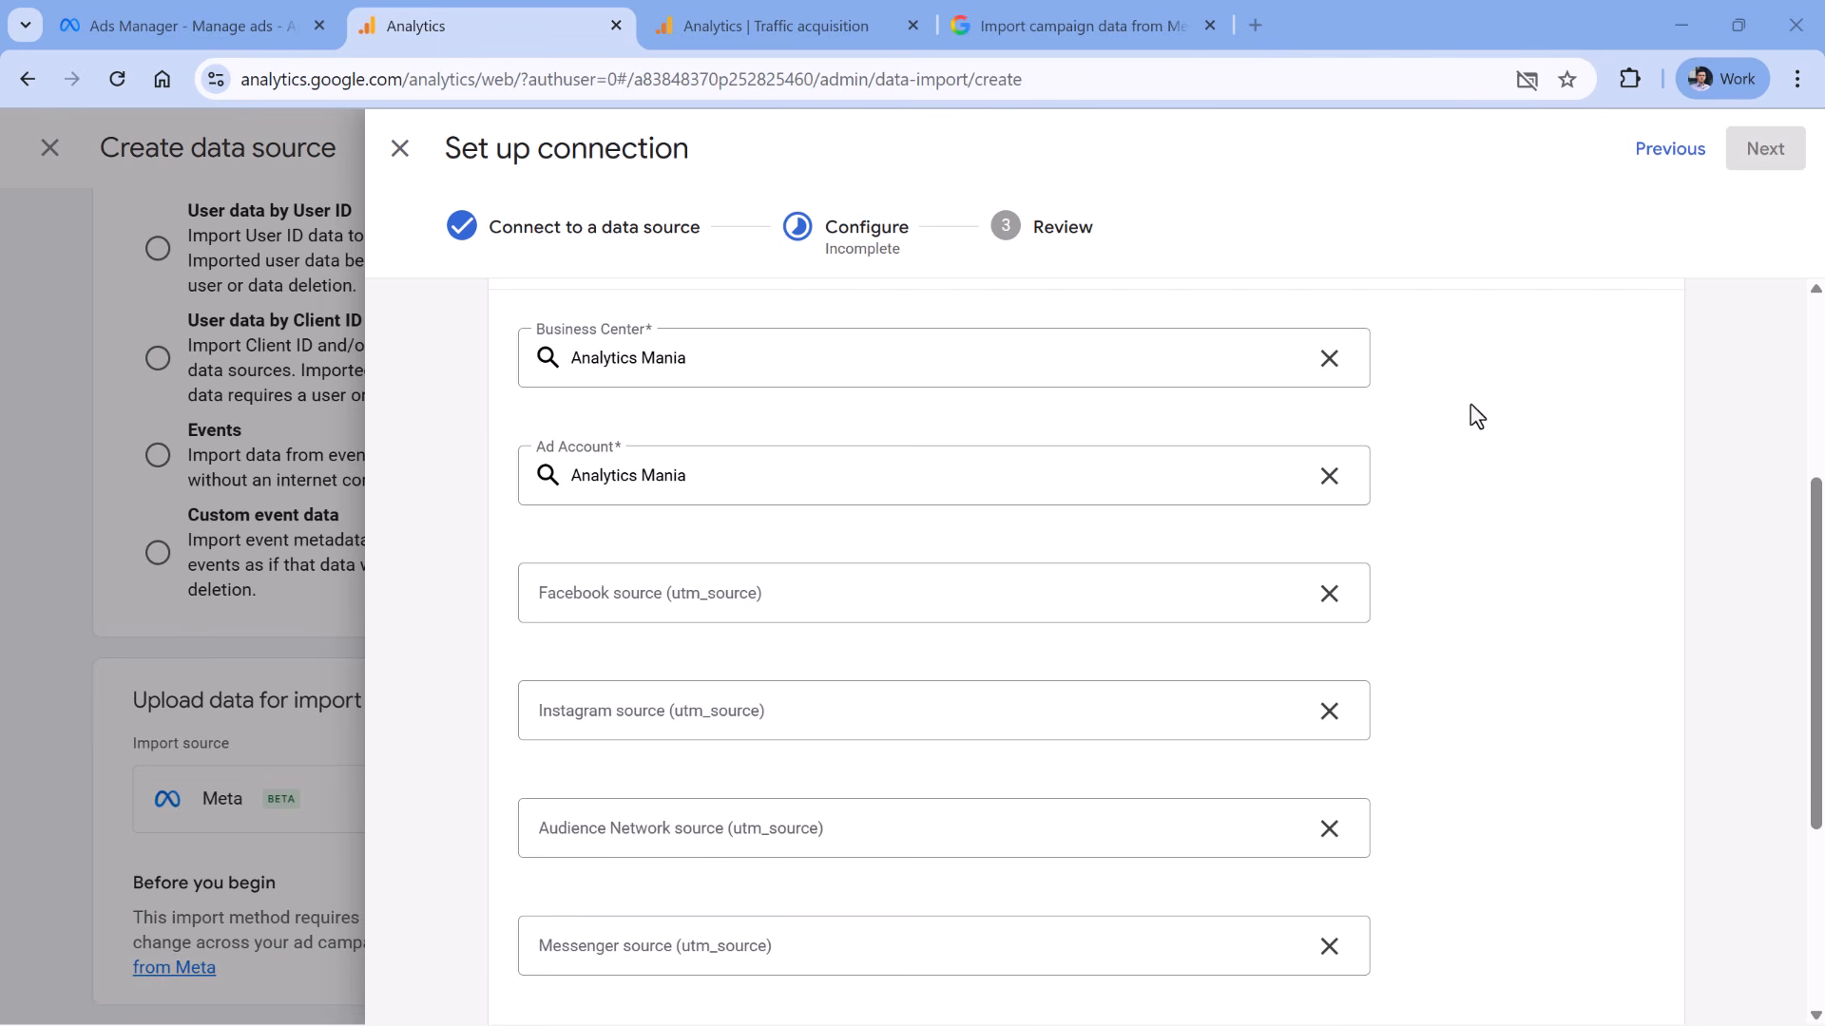
# Switch to Meta Ads Manager, open the ad "Book held in womans hands" for editing and check the utm_source in its URL parameters
pyautogui.click(190, 28)
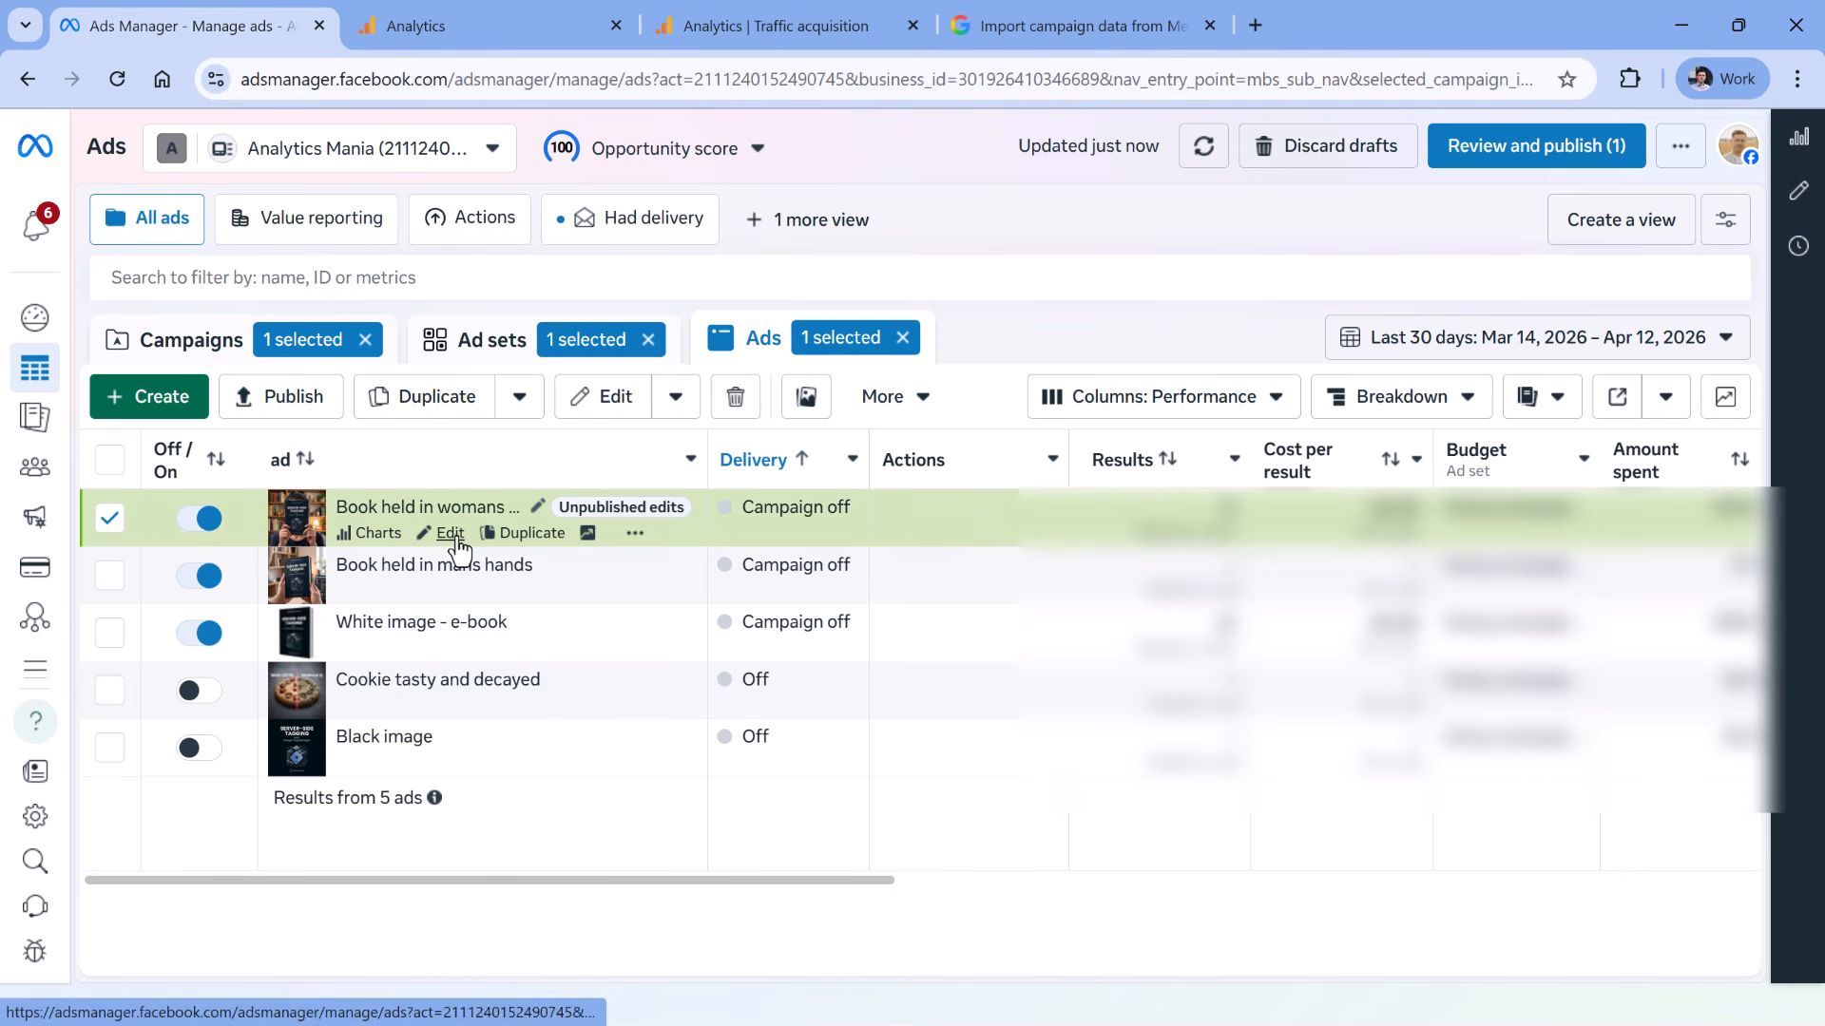
pyautogui.click(452, 534)
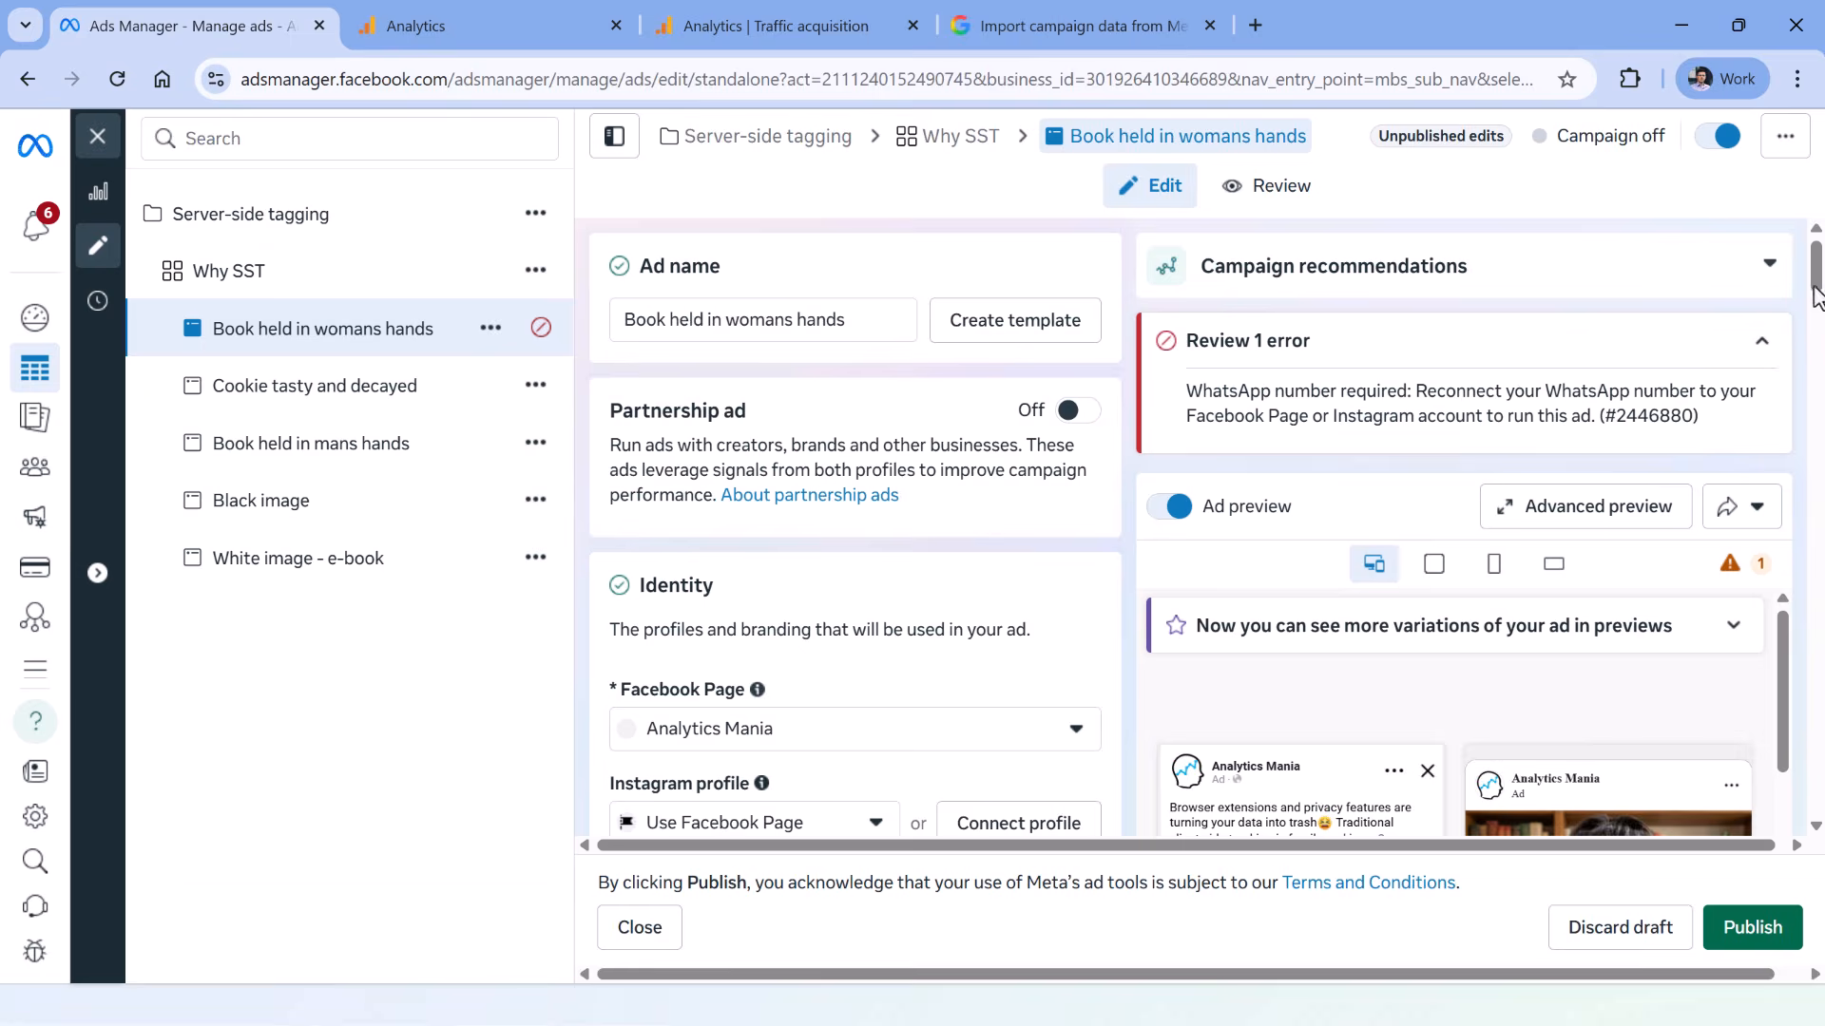
pyautogui.moveTo(1815, 295); pyautogui.dragTo(1775, 810)
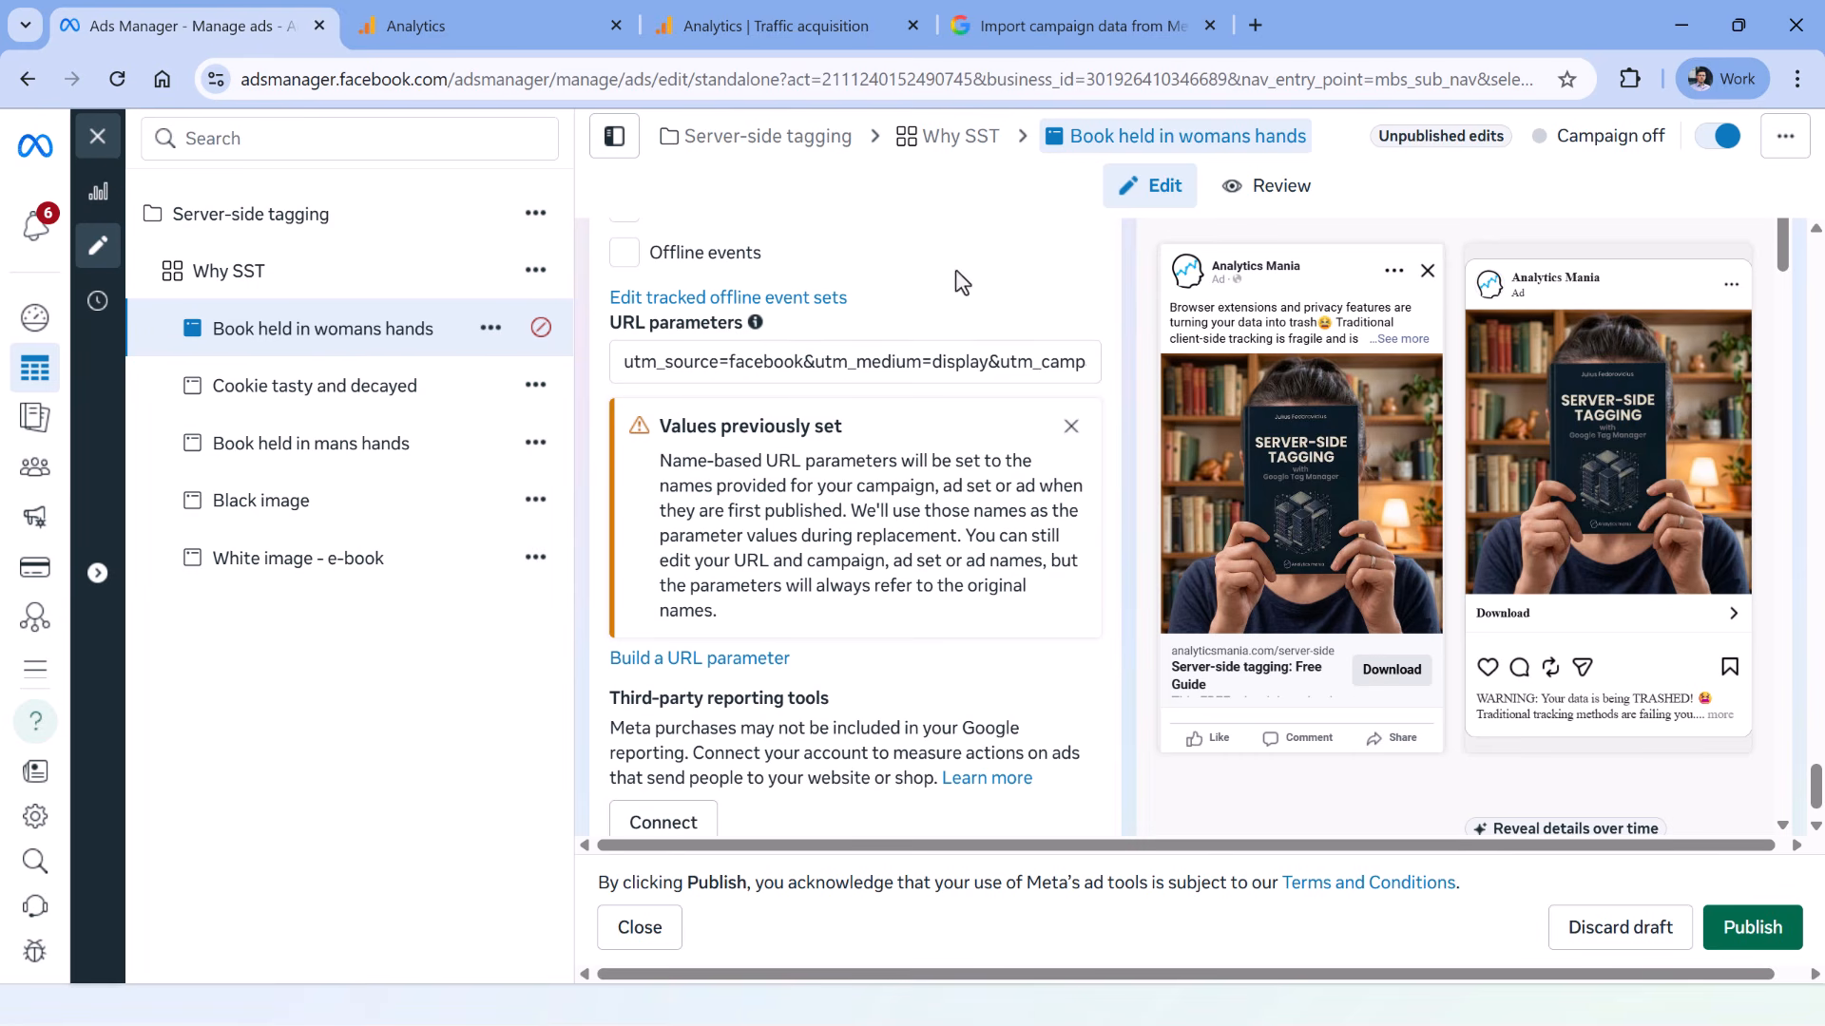
pyautogui.click(625, 362)
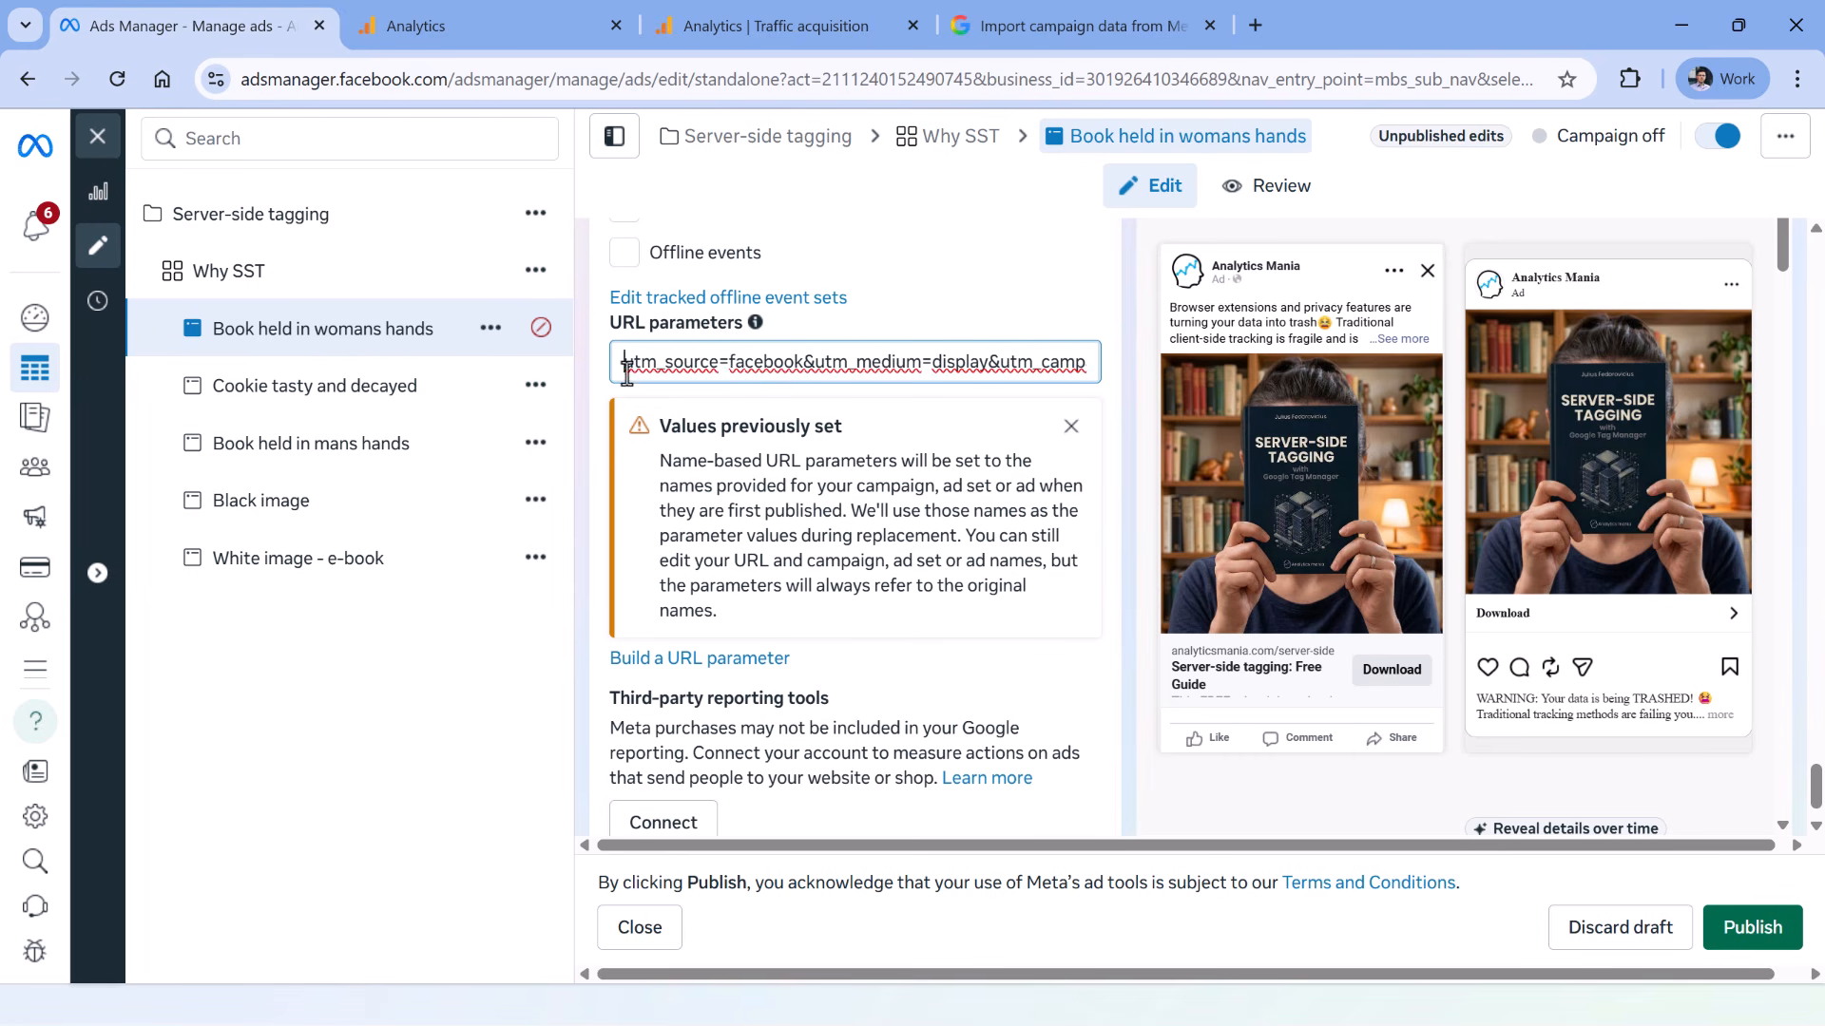
pyautogui.moveTo(802, 366); pyautogui.dragTo(728, 364)
pyautogui.click(786, 369)
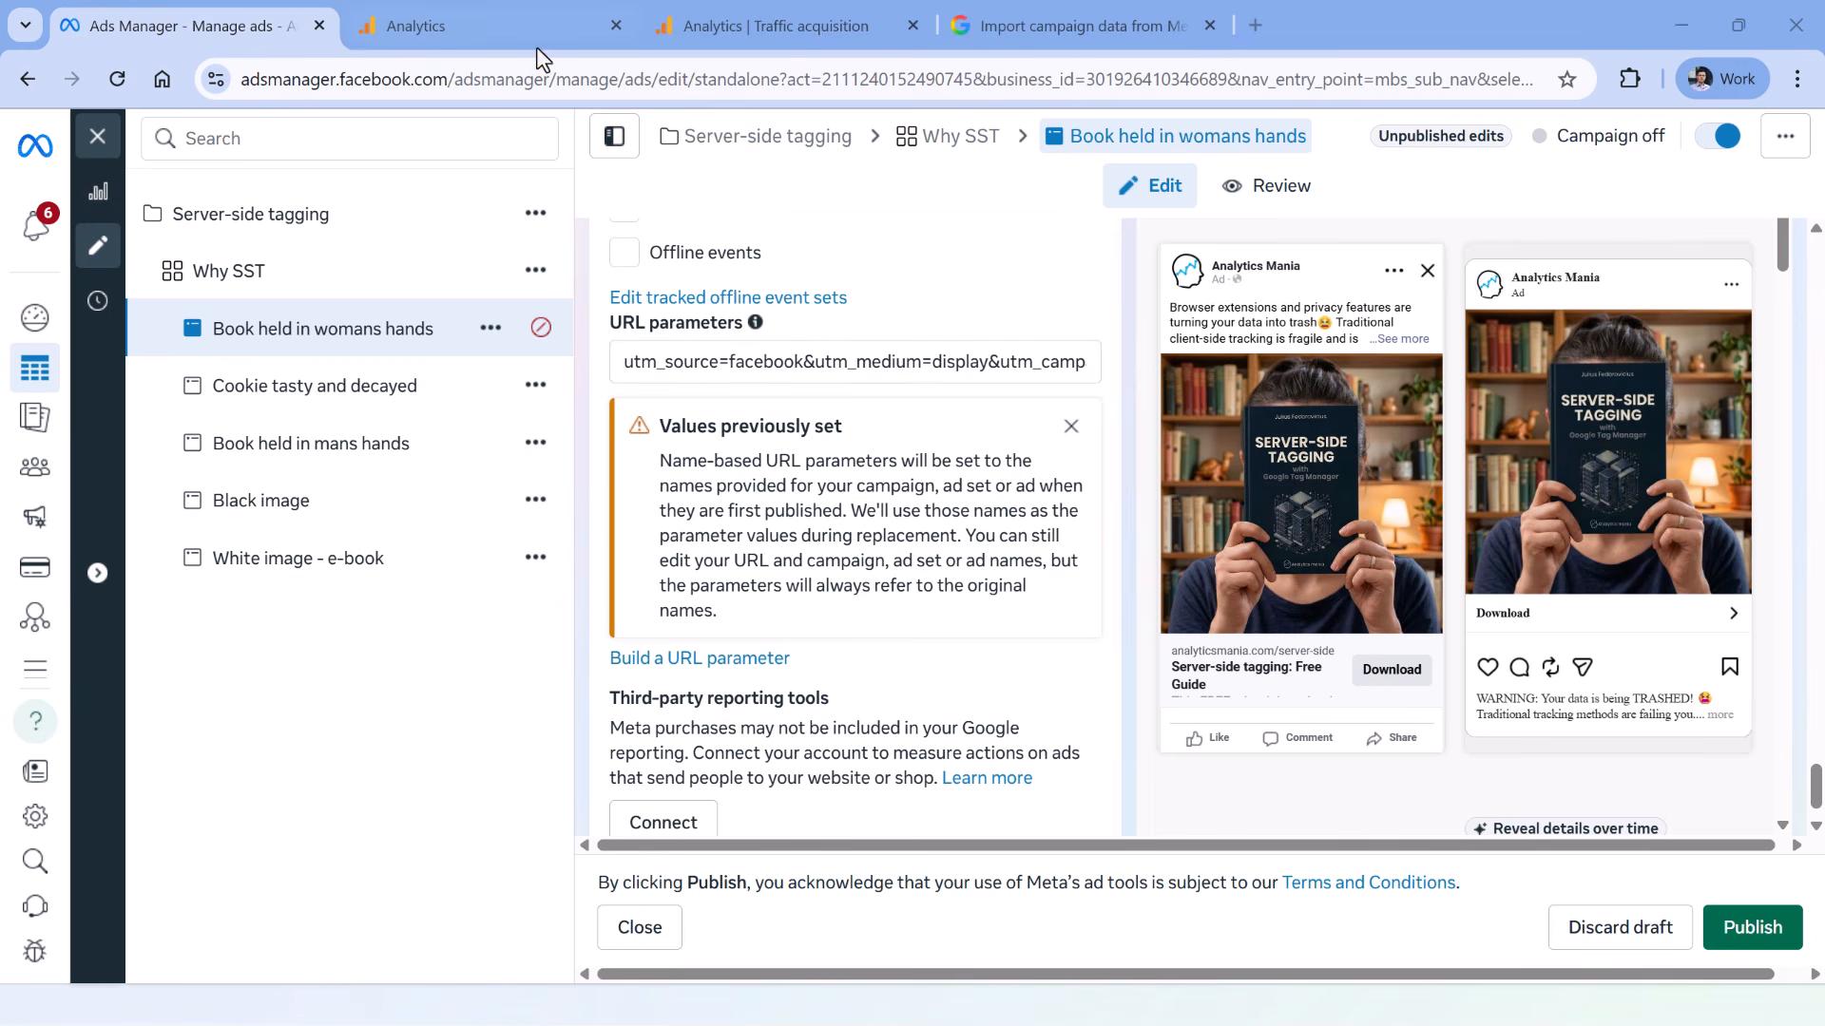
# Return to Google Analytics and set the Facebook source (utm_source) of the connection to "facebook"
pyautogui.click(513, 25)
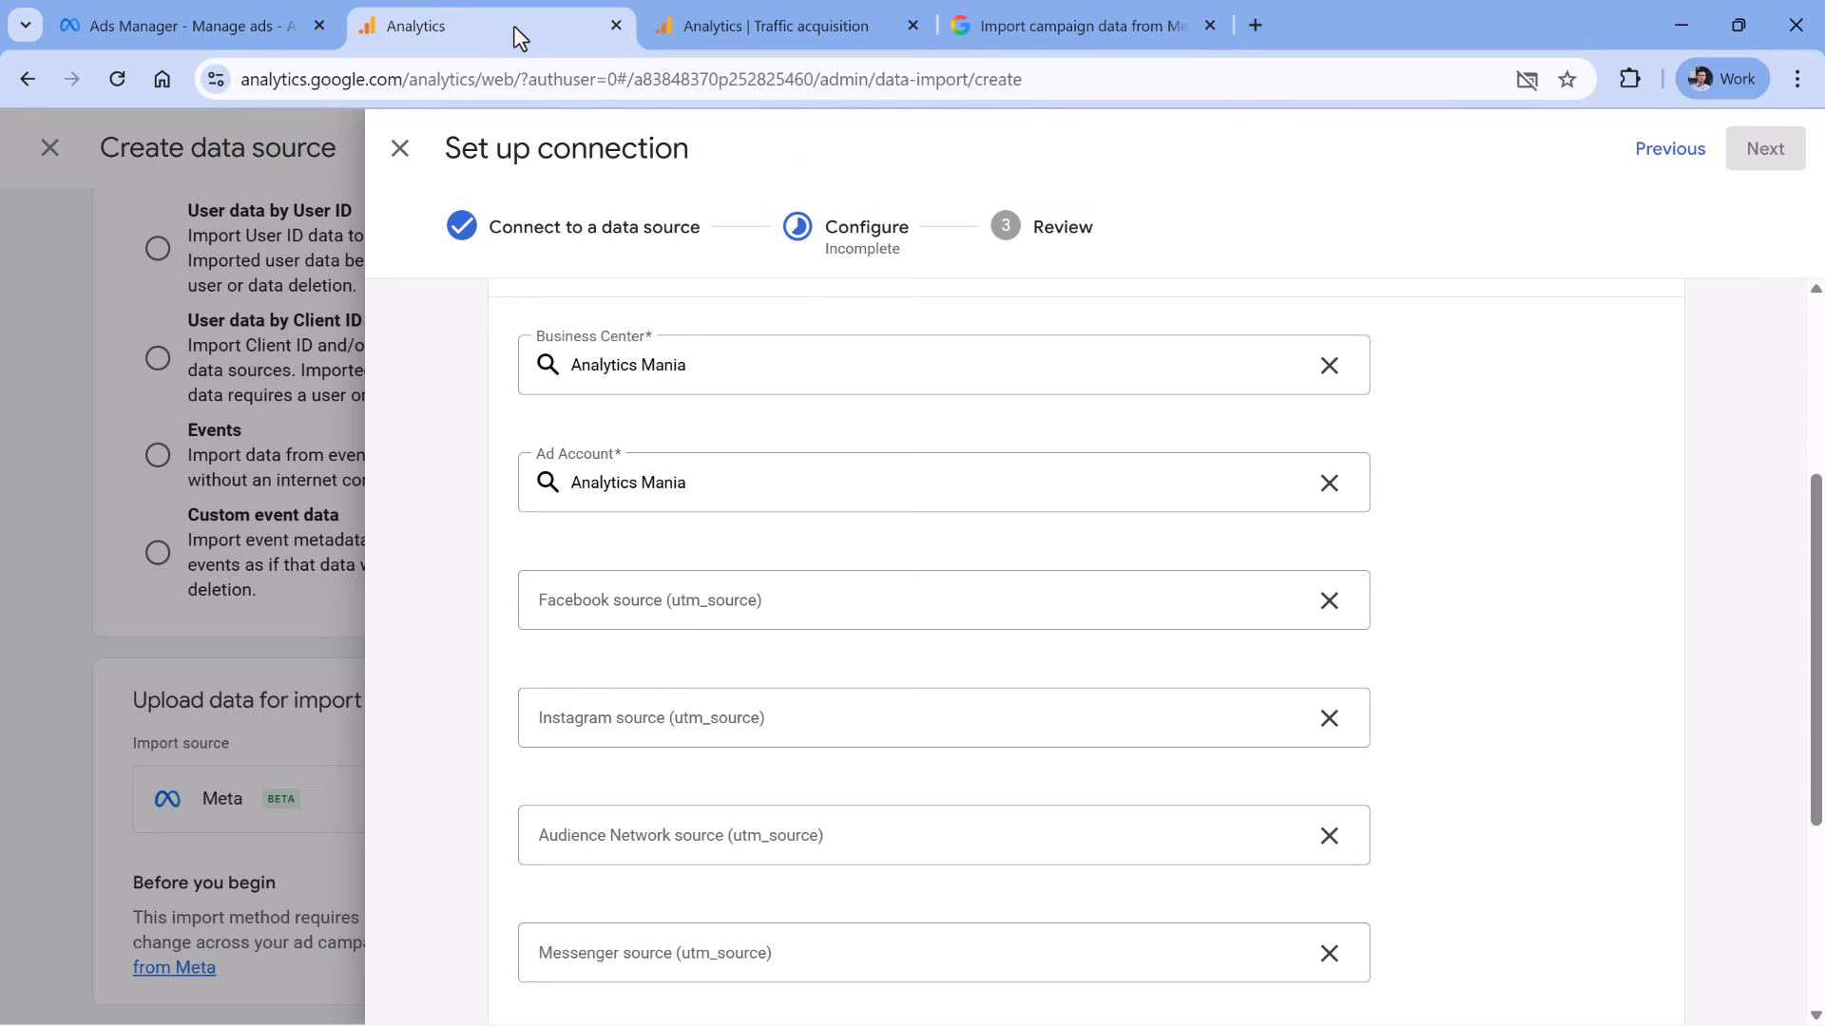
pyautogui.click(679, 610)
pyautogui.write('facebook')
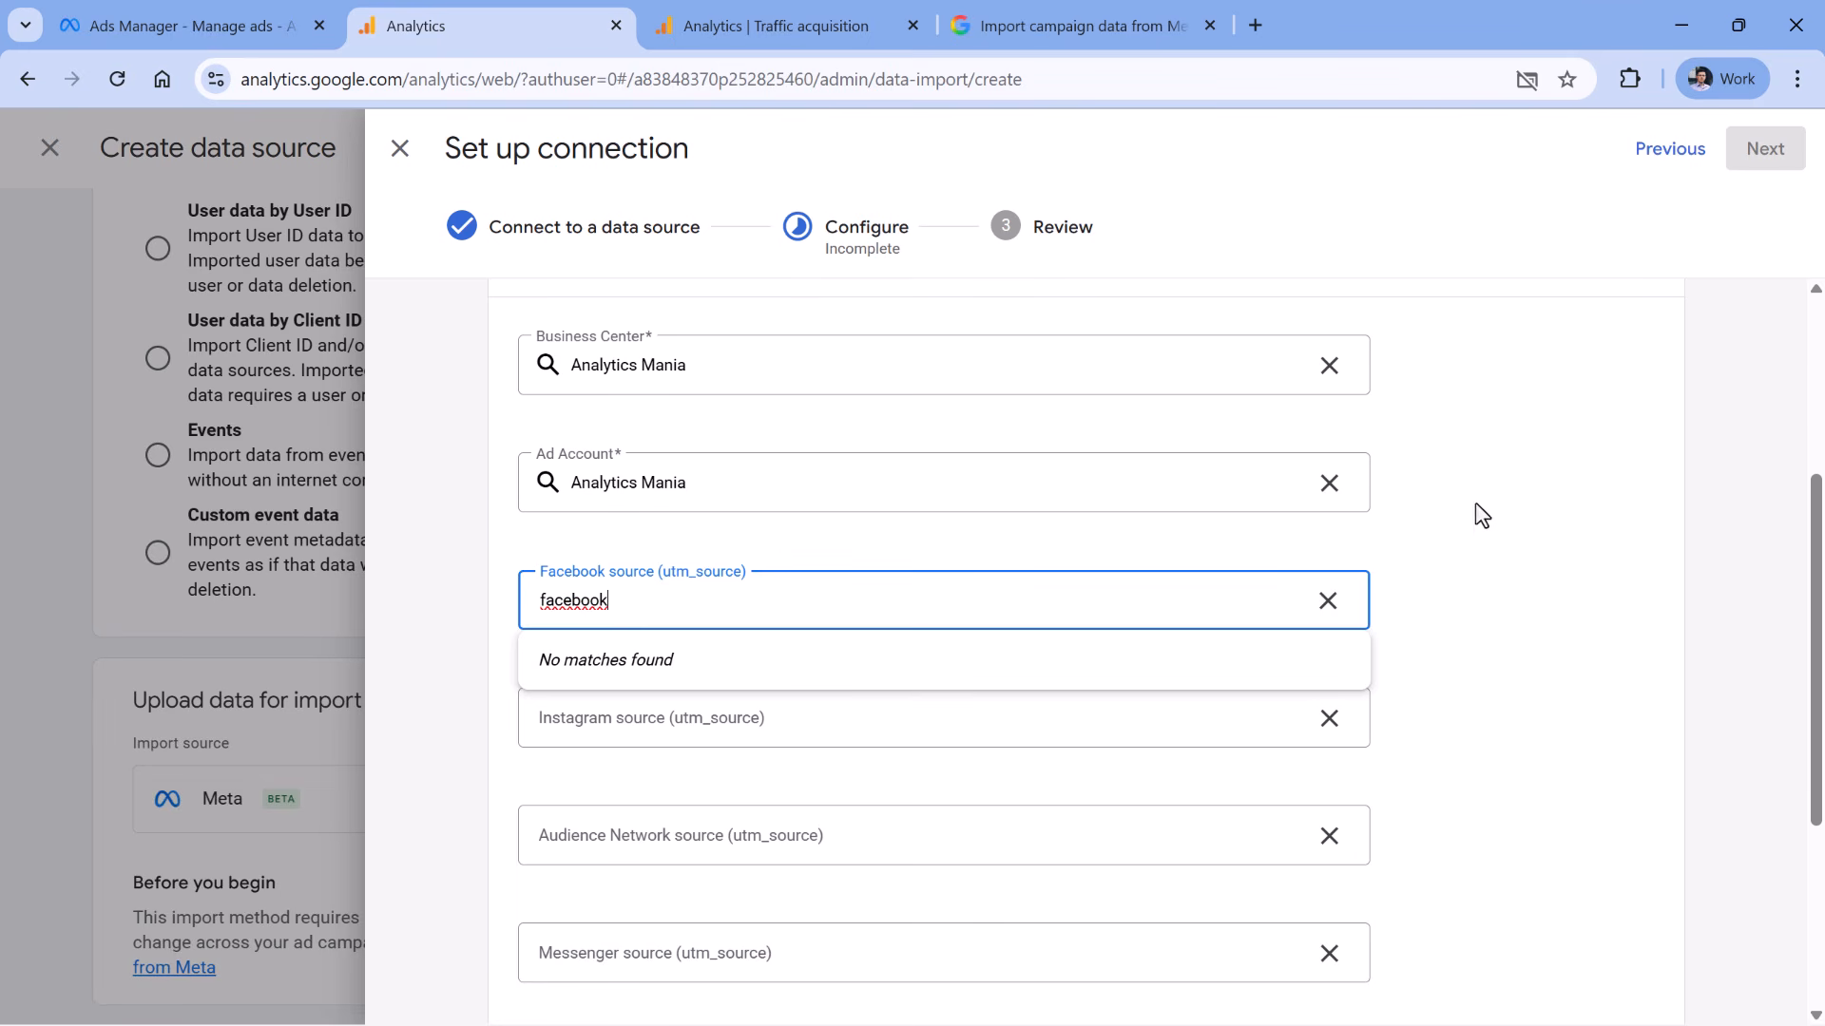
pyautogui.click(1444, 570)
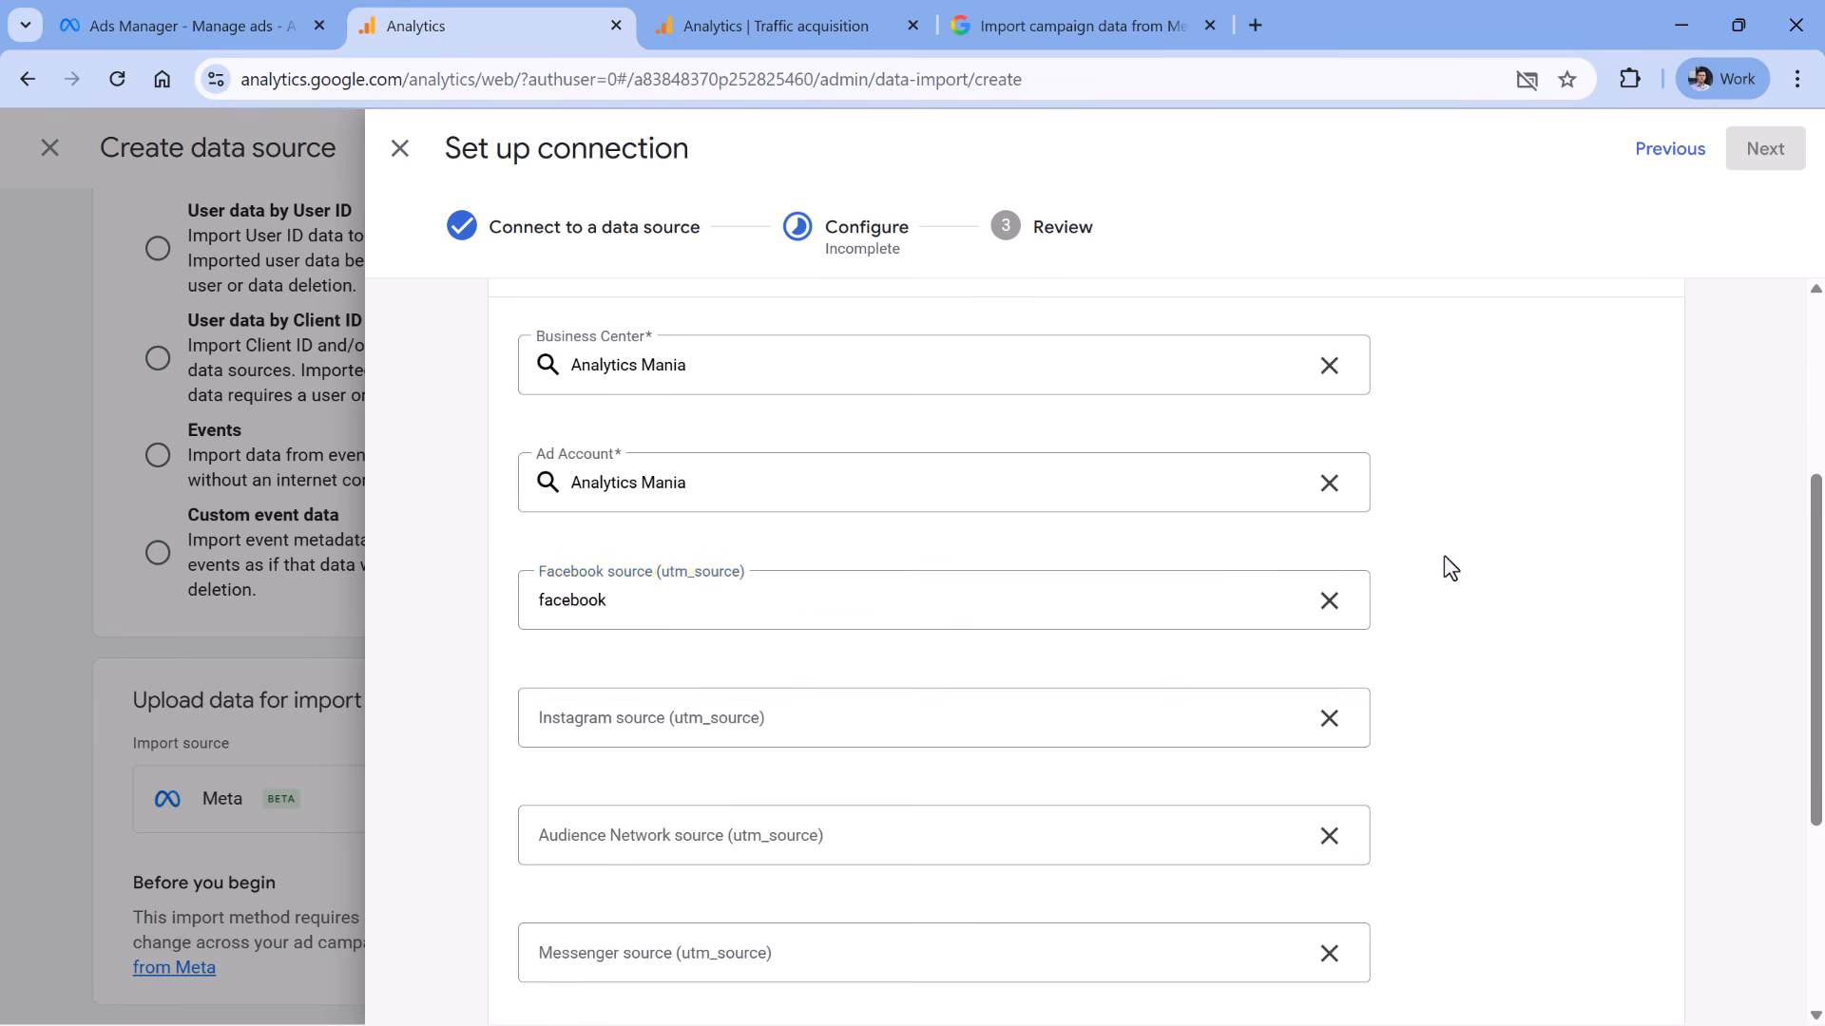
# Check the ad's utm_medium value in Meta Ads Manager and set the connection's Medium (utm_medium) to "display" in Google Analytics
pyautogui.scroll(-4, 1439, 558)
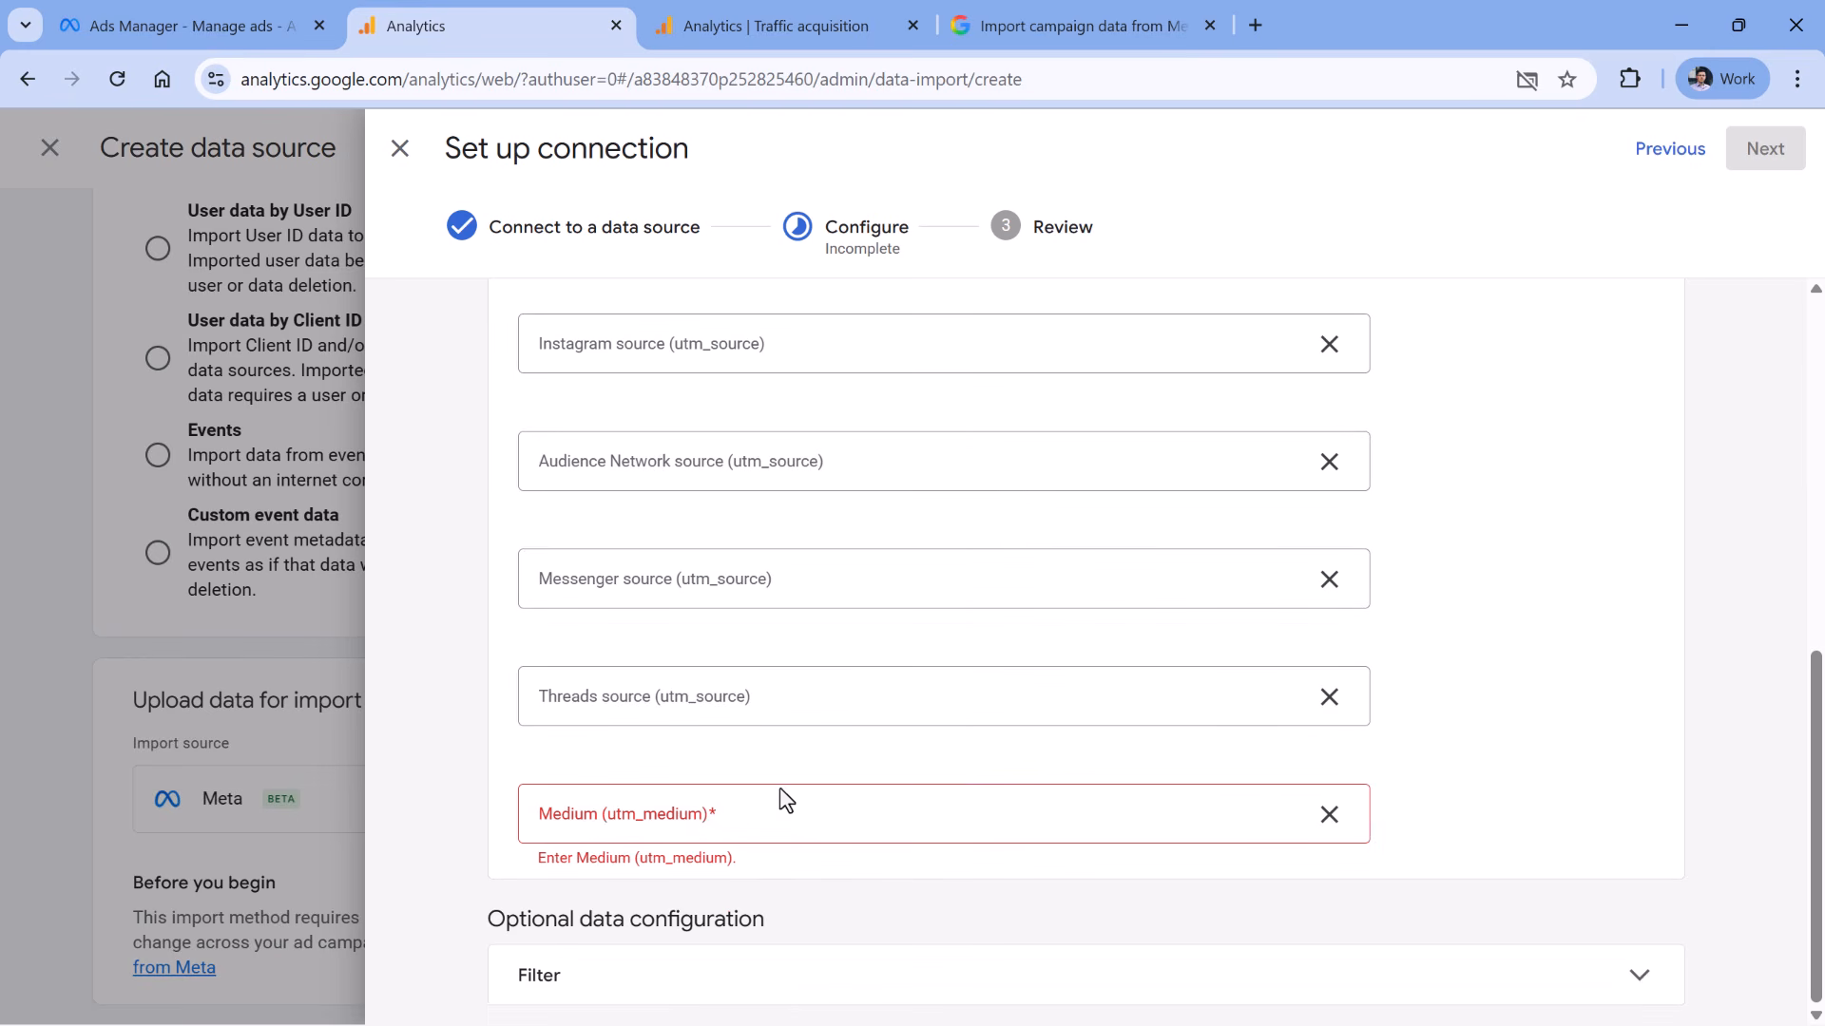
pyautogui.click(758, 817)
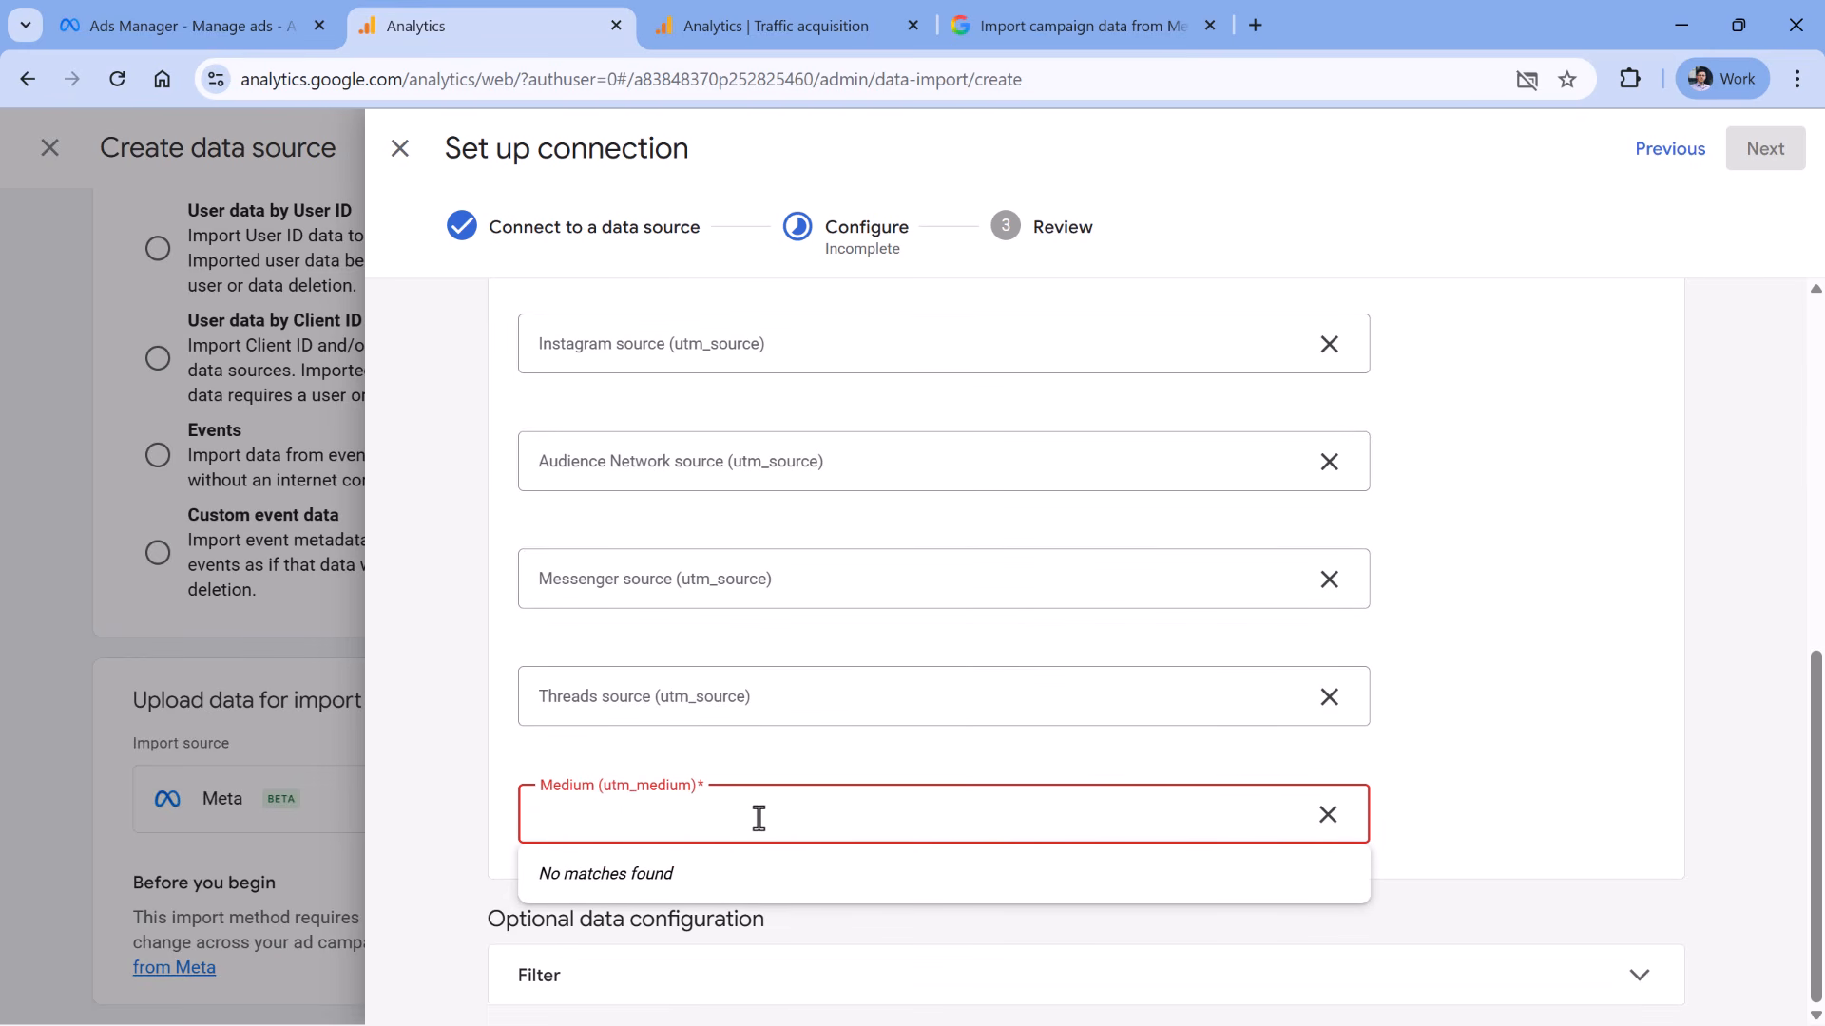
pyautogui.click(181, 26)
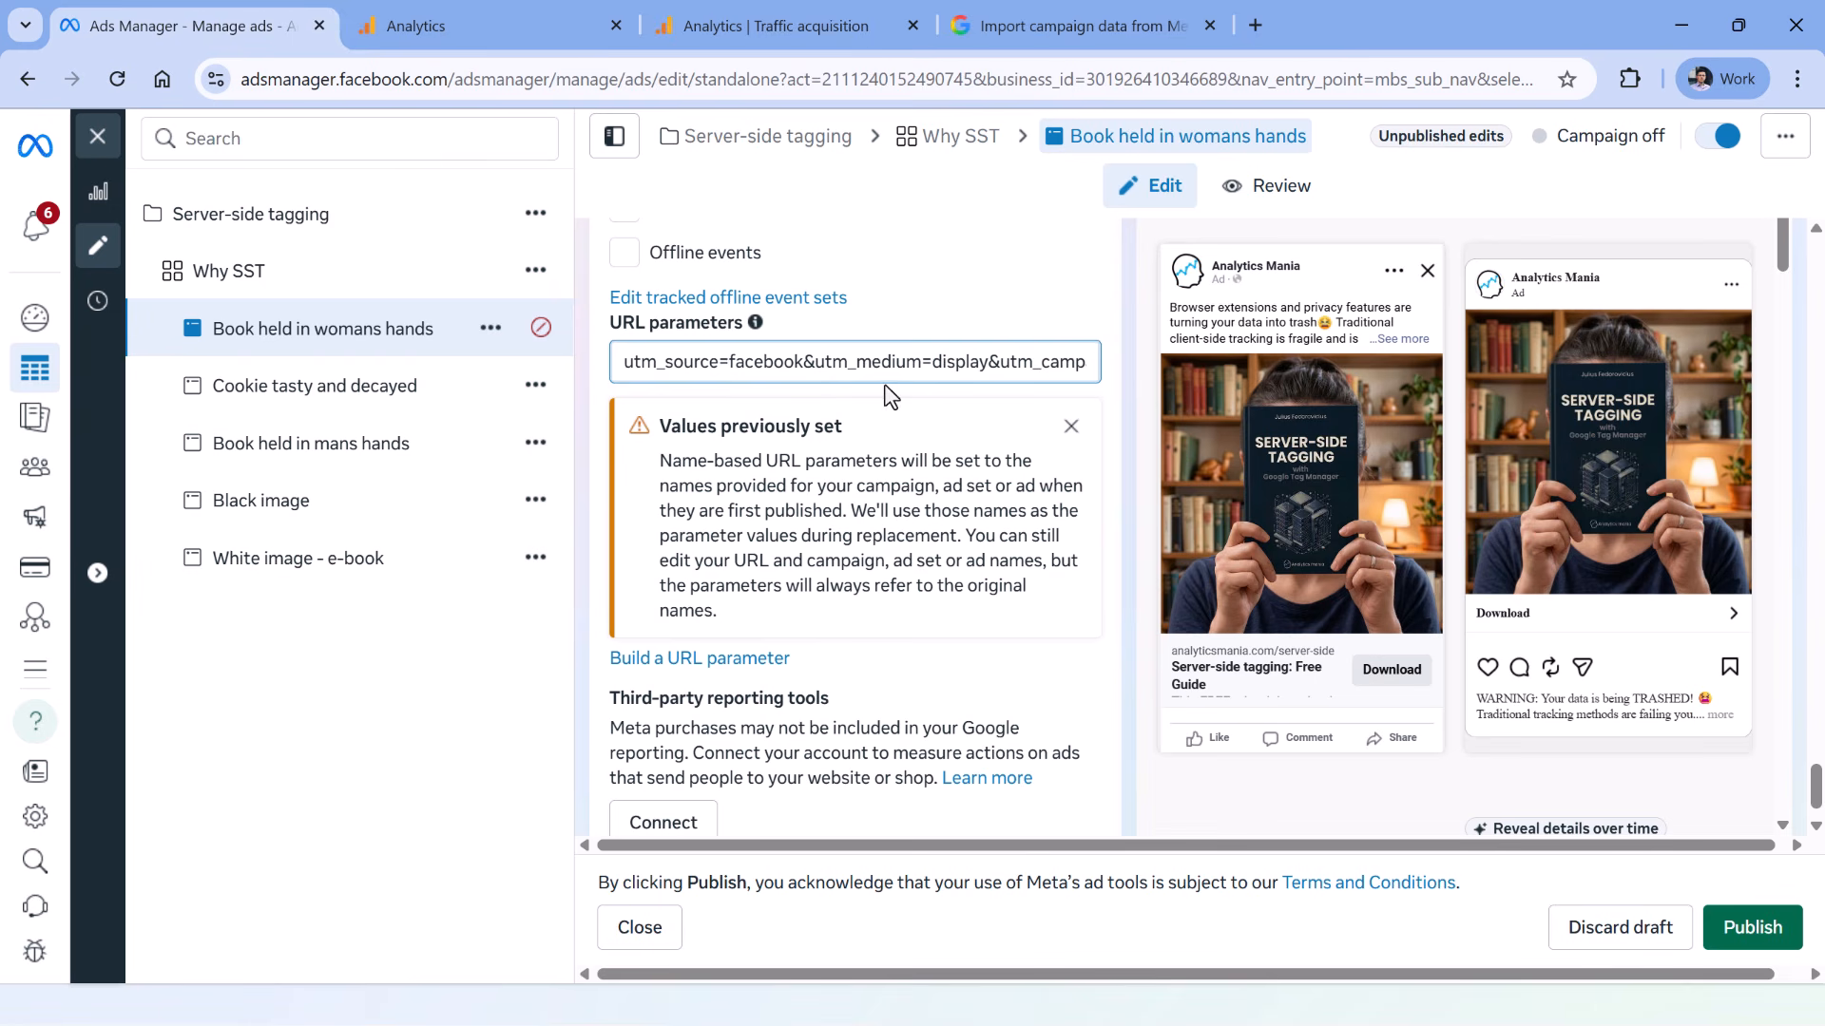
pyautogui.moveTo(932, 362); pyautogui.dragTo(989, 362)
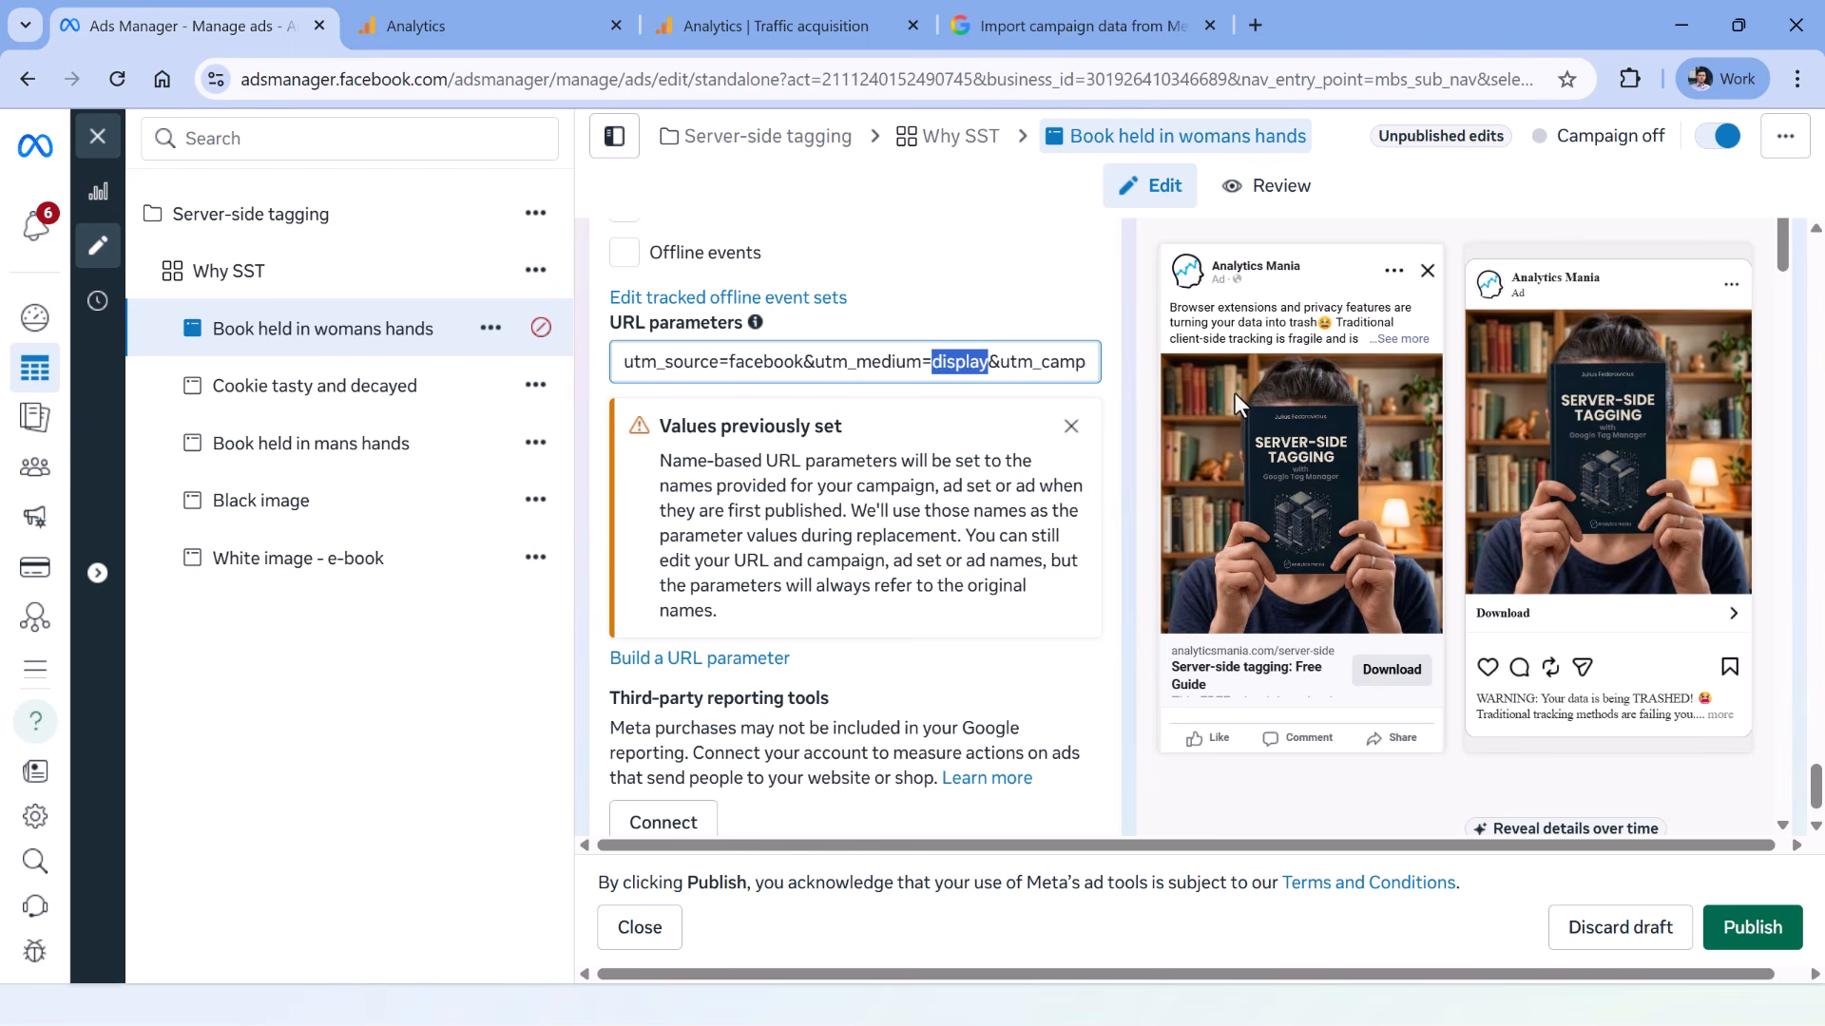
pyautogui.click(494, 26)
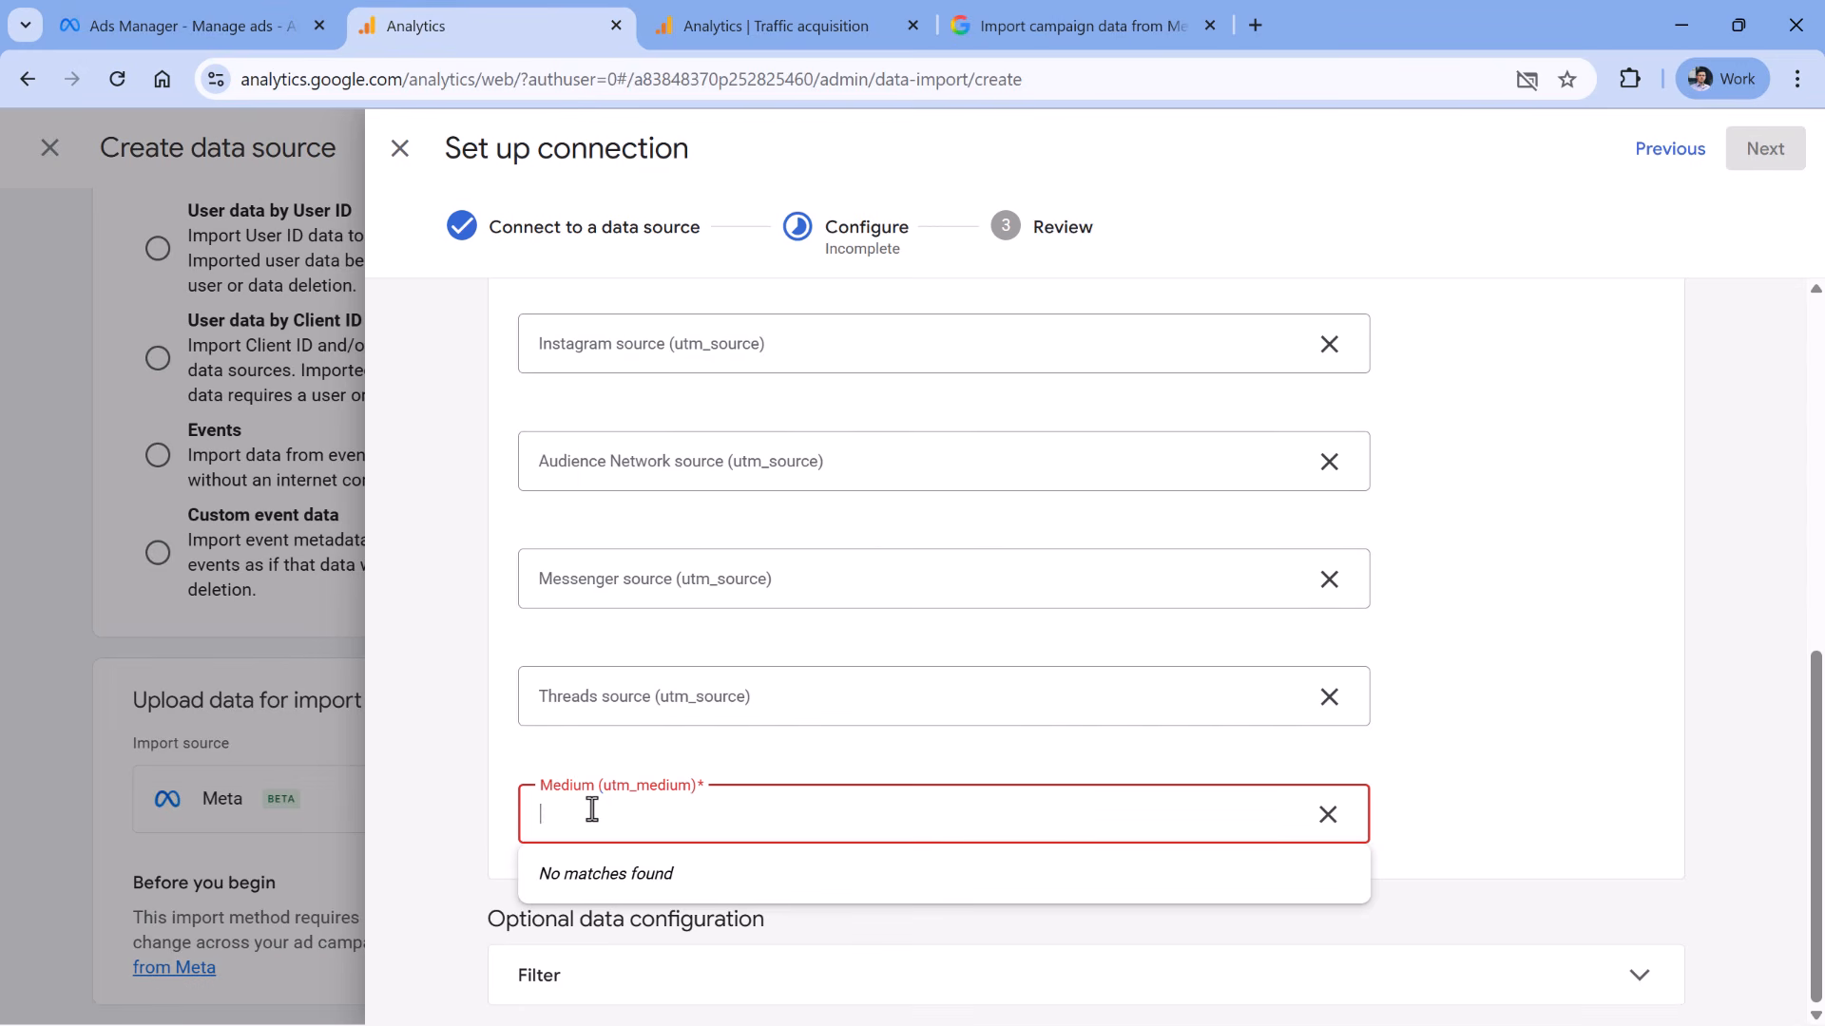
pyautogui.write('display')
pyautogui.click(1457, 581)
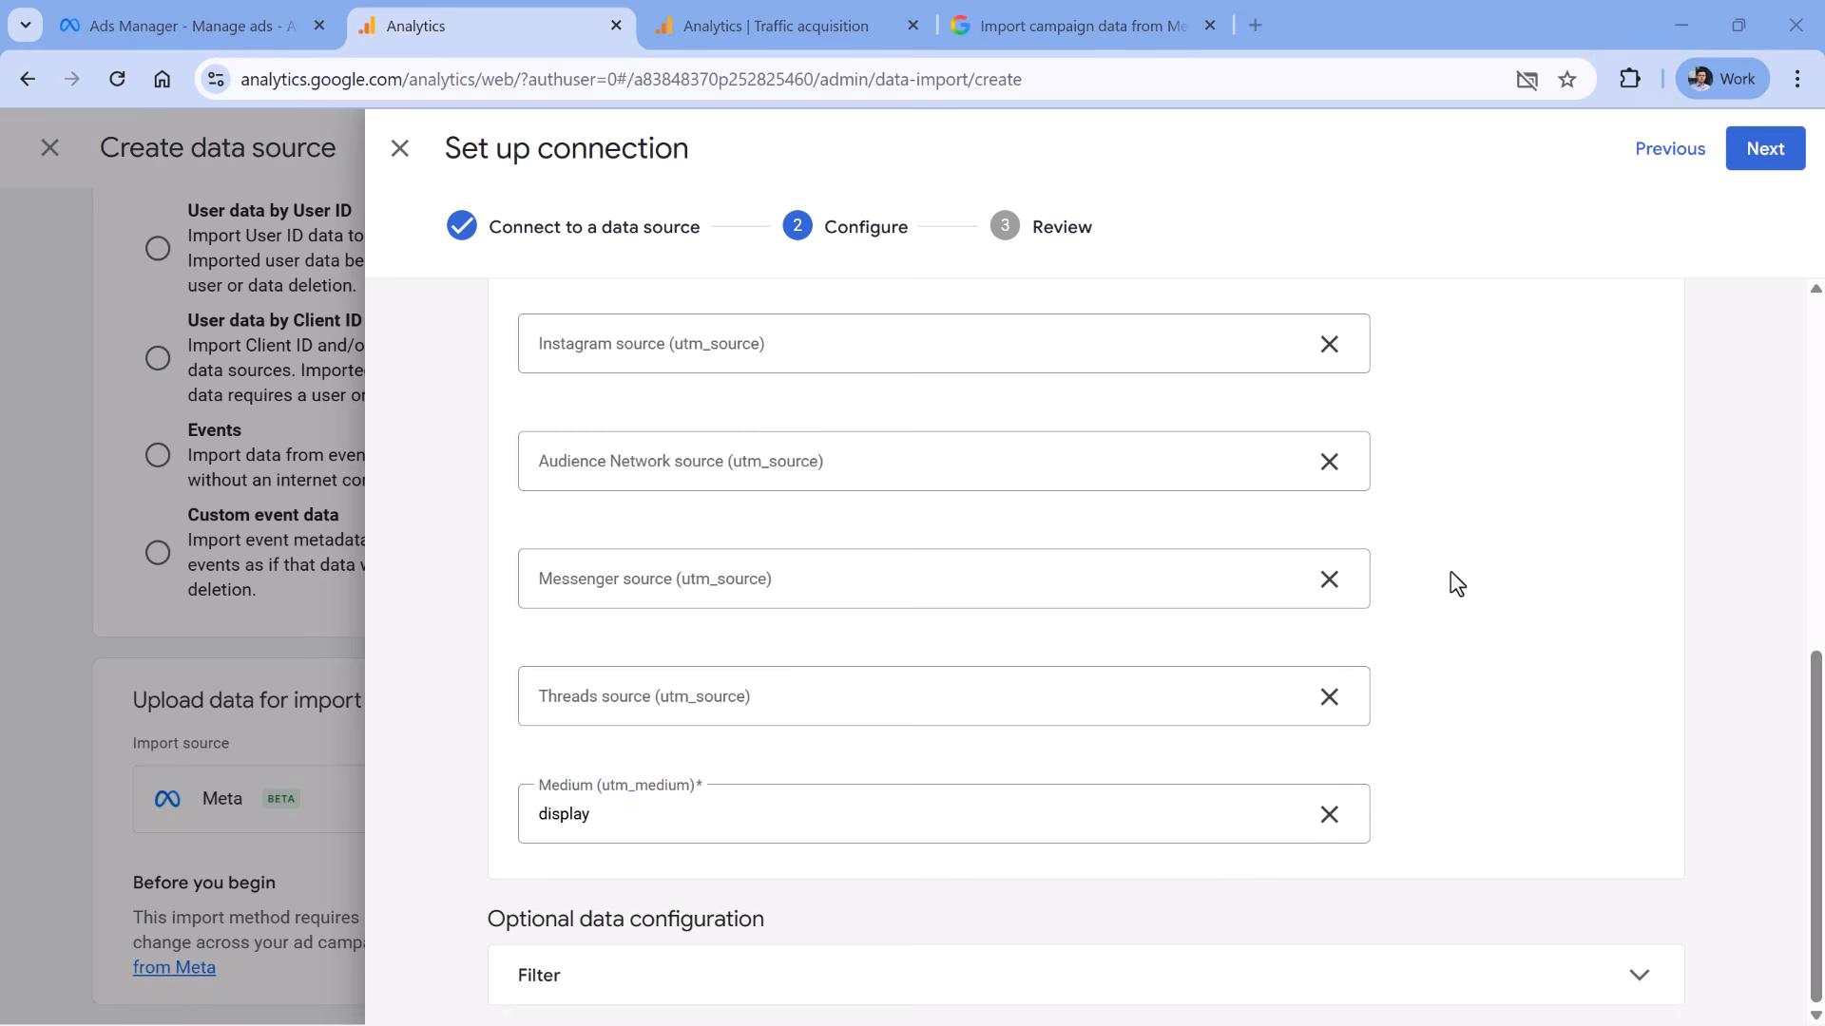
# Examine which fields the optional filter offers for selecting records to import, without adding a condition
pyautogui.click(1373, 978)
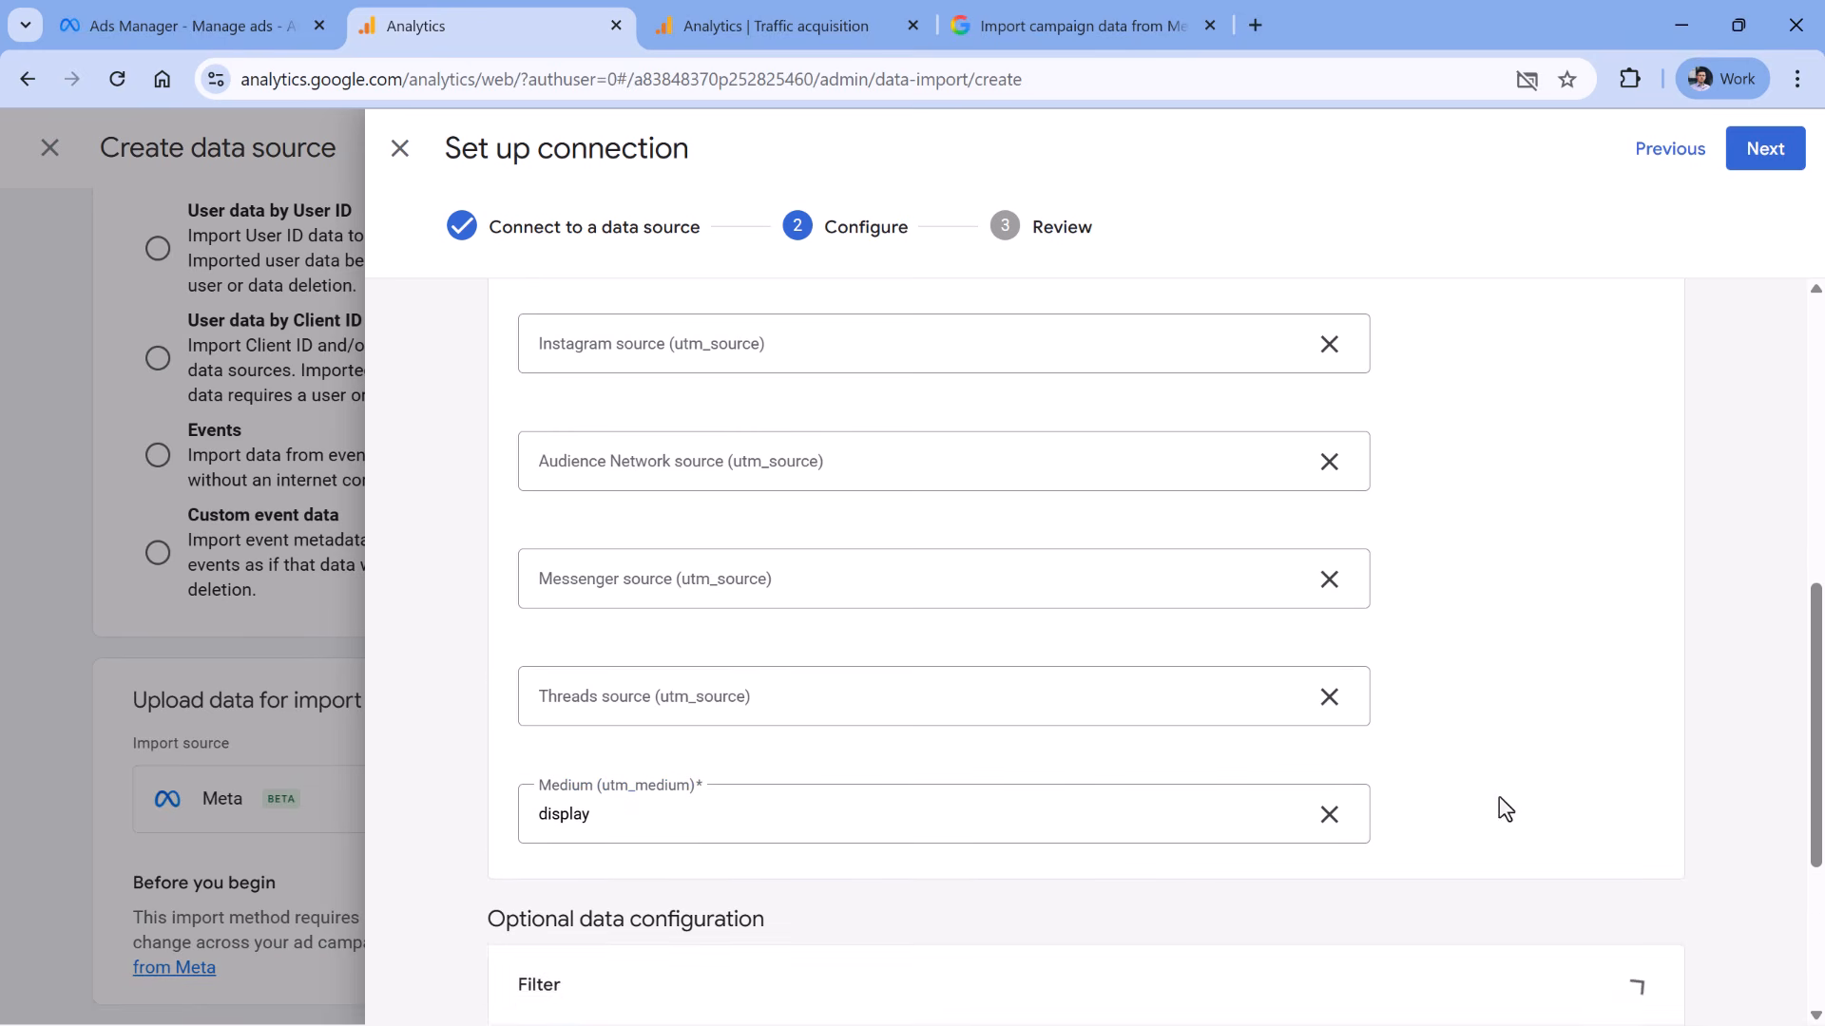
pyautogui.scroll(-3, 1568, 533)
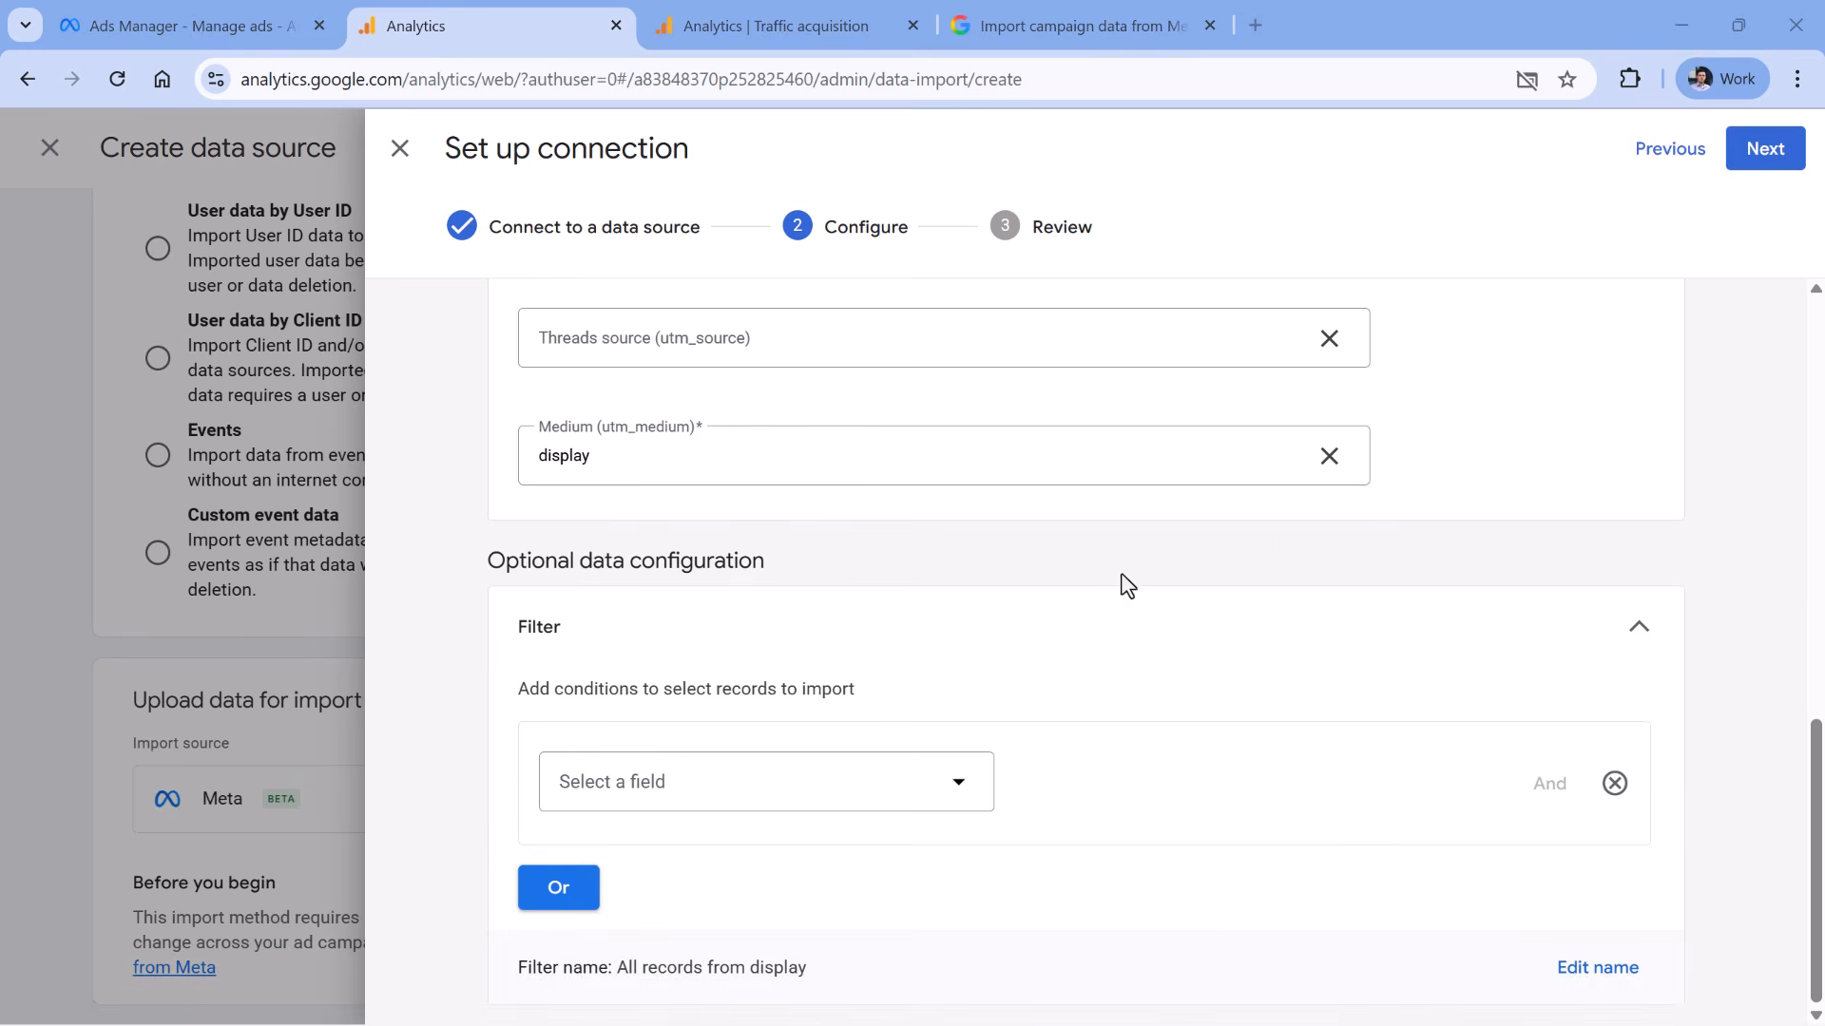
pyautogui.click(941, 781)
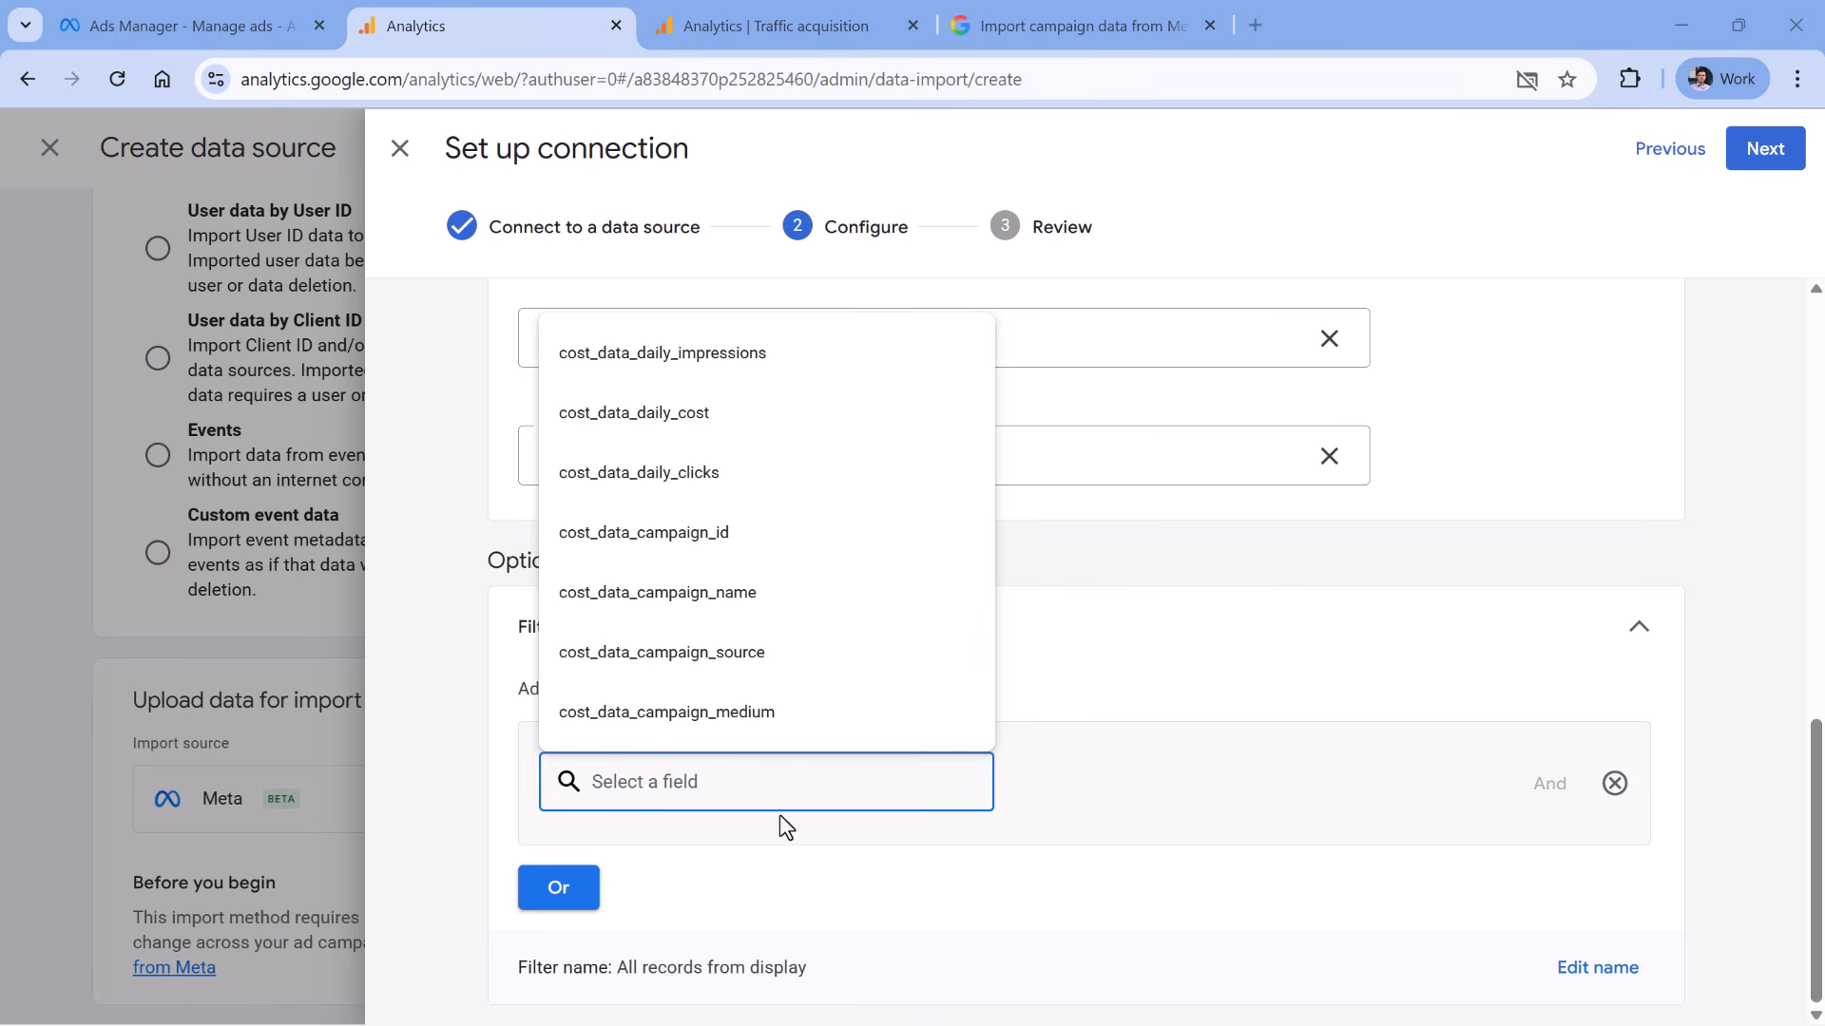
pyautogui.click(1616, 785)
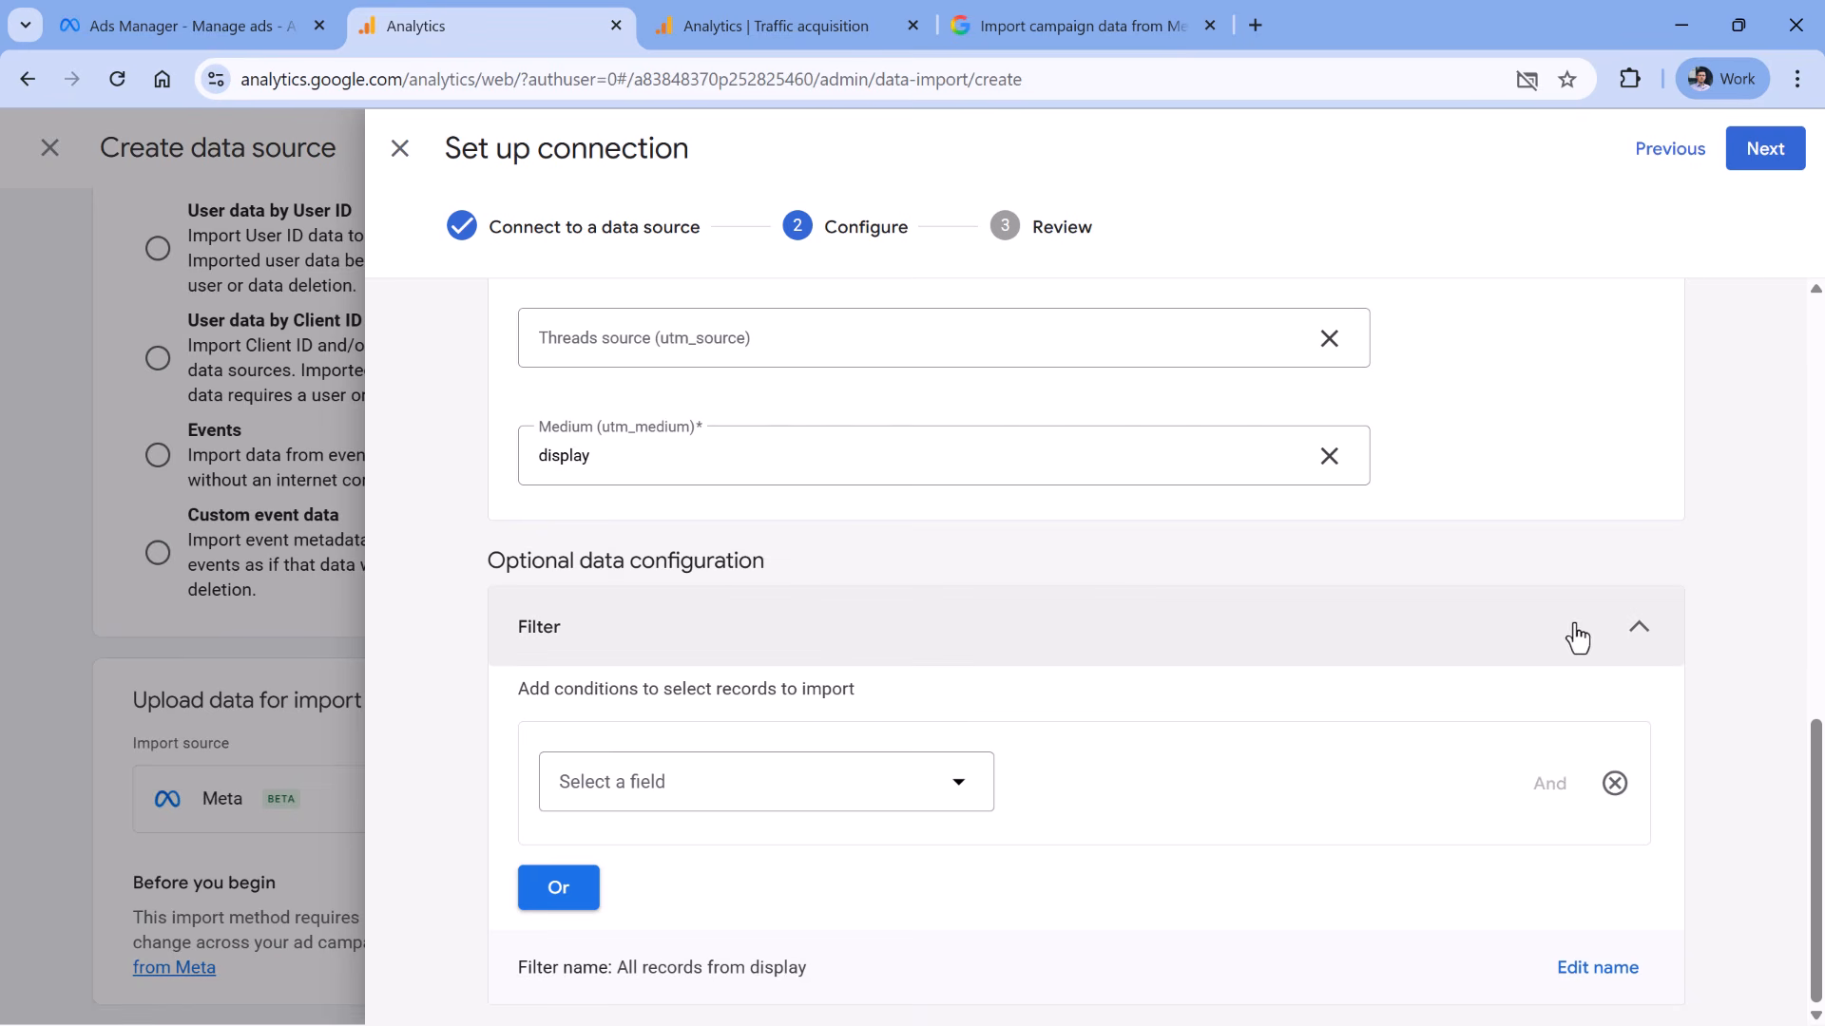
pyautogui.click(1613, 656)
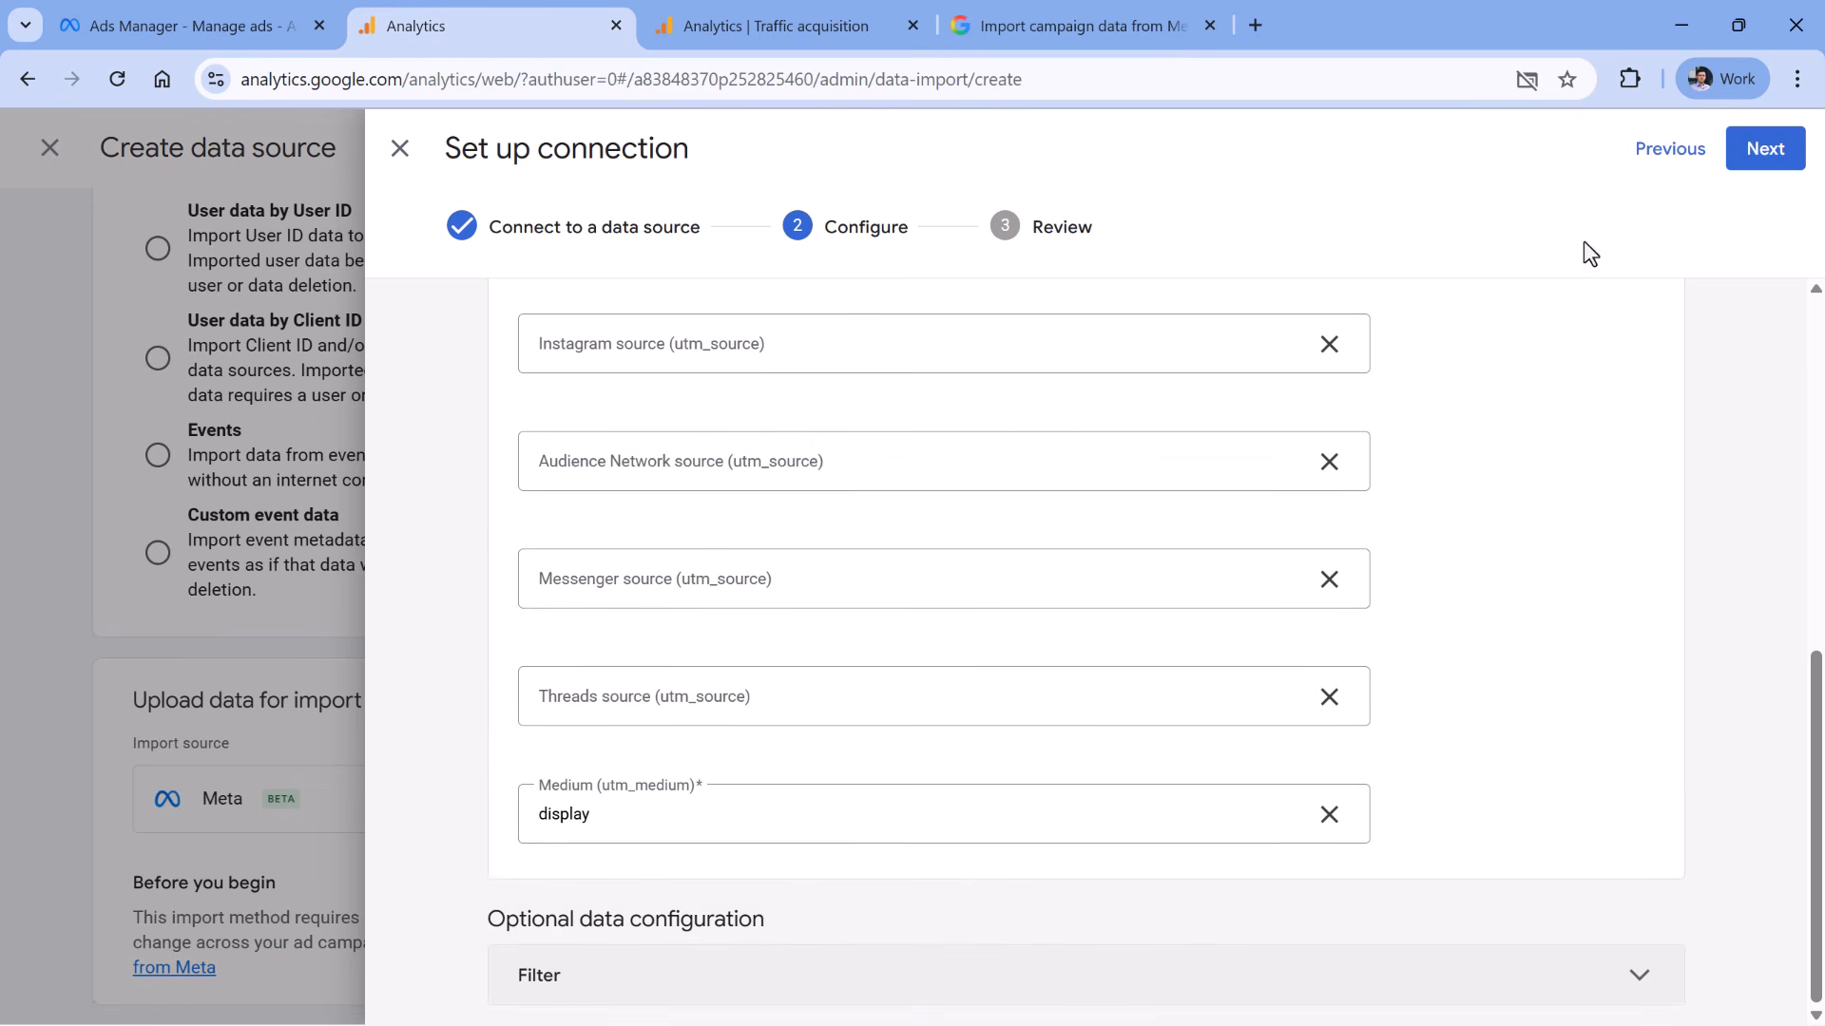
# Proceed to the connection review without a filter, then finish creating the "Facebook campaign data" source and close its confirmation
pyautogui.click(1773, 168)
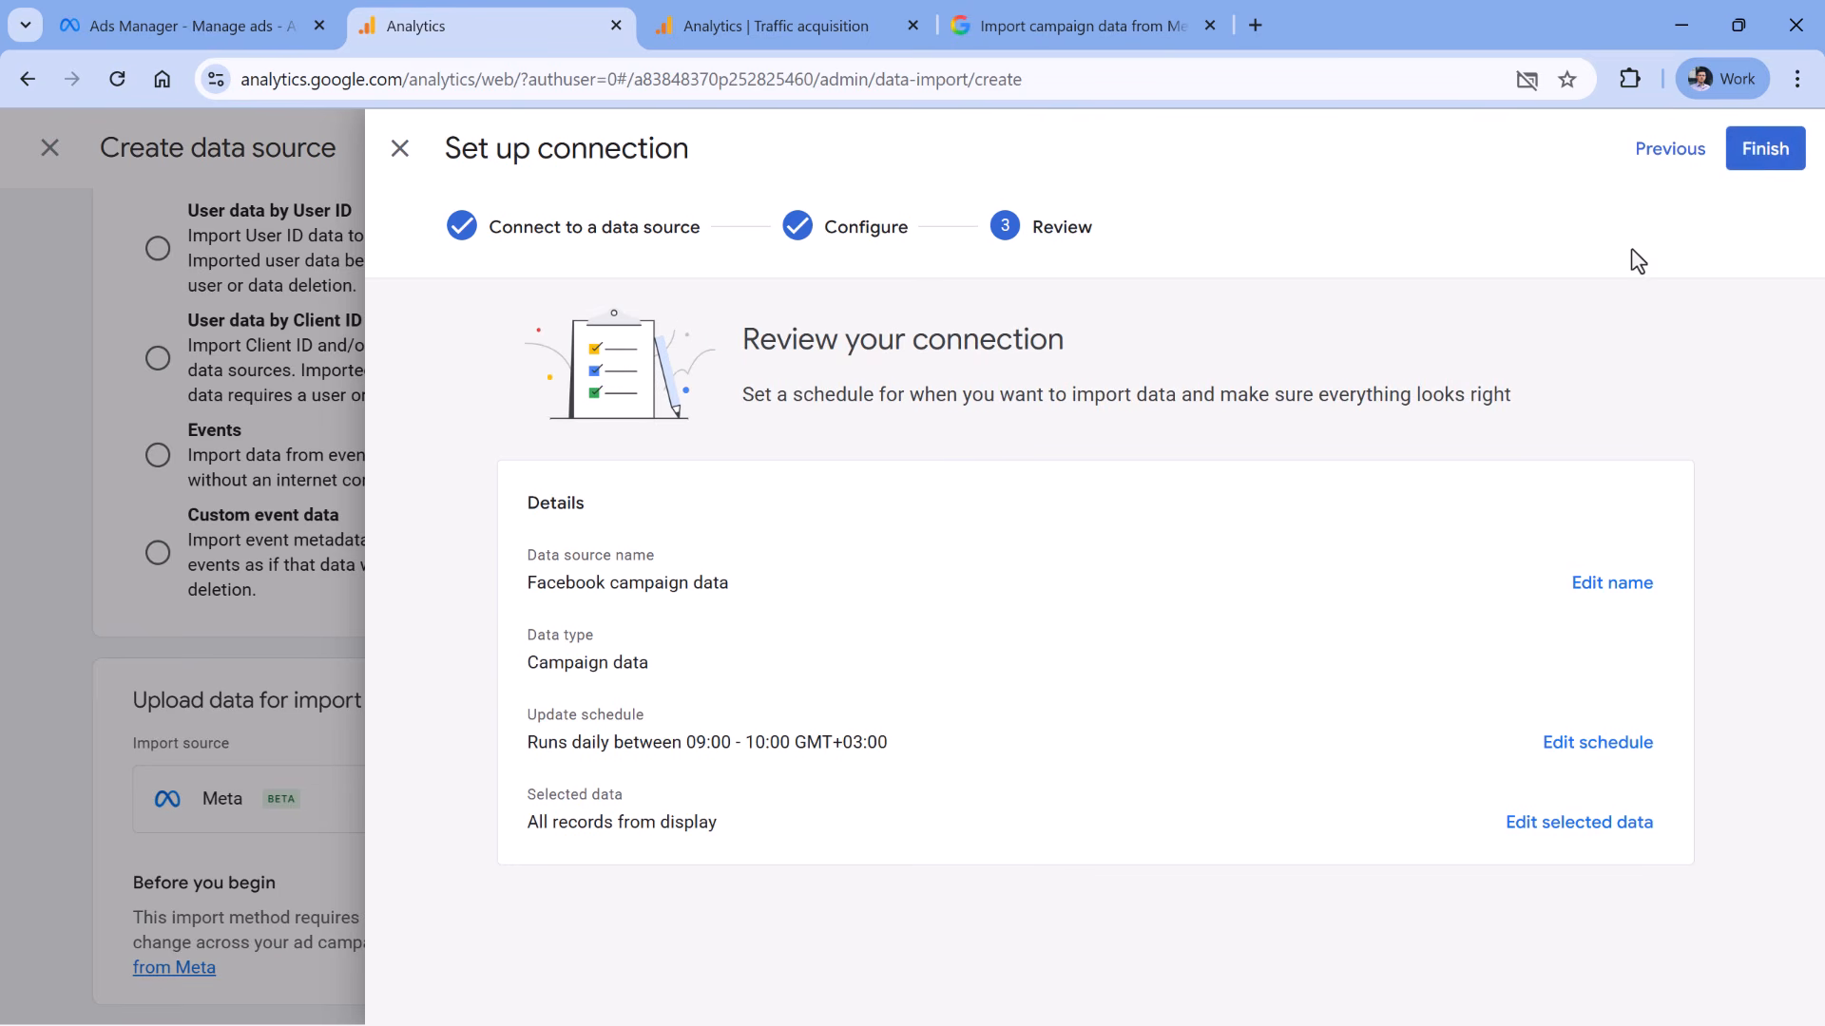
pyautogui.click(1777, 157)
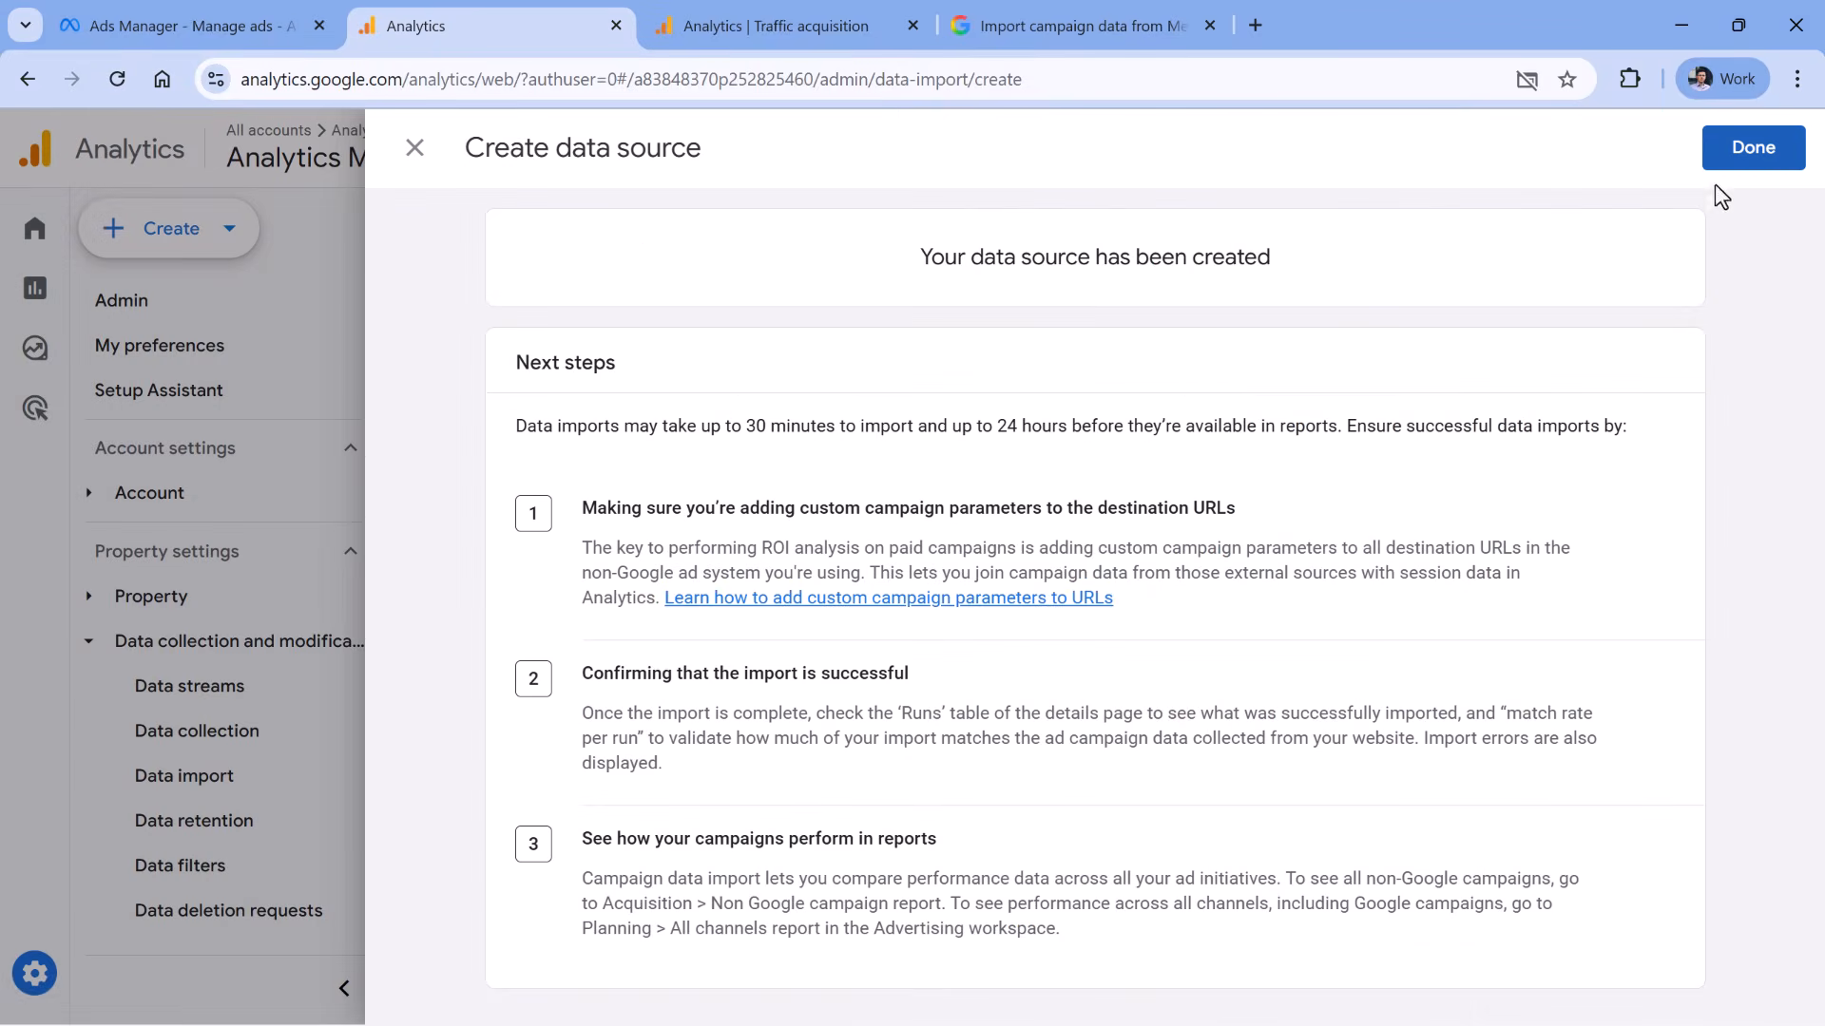
pyautogui.click(1772, 148)
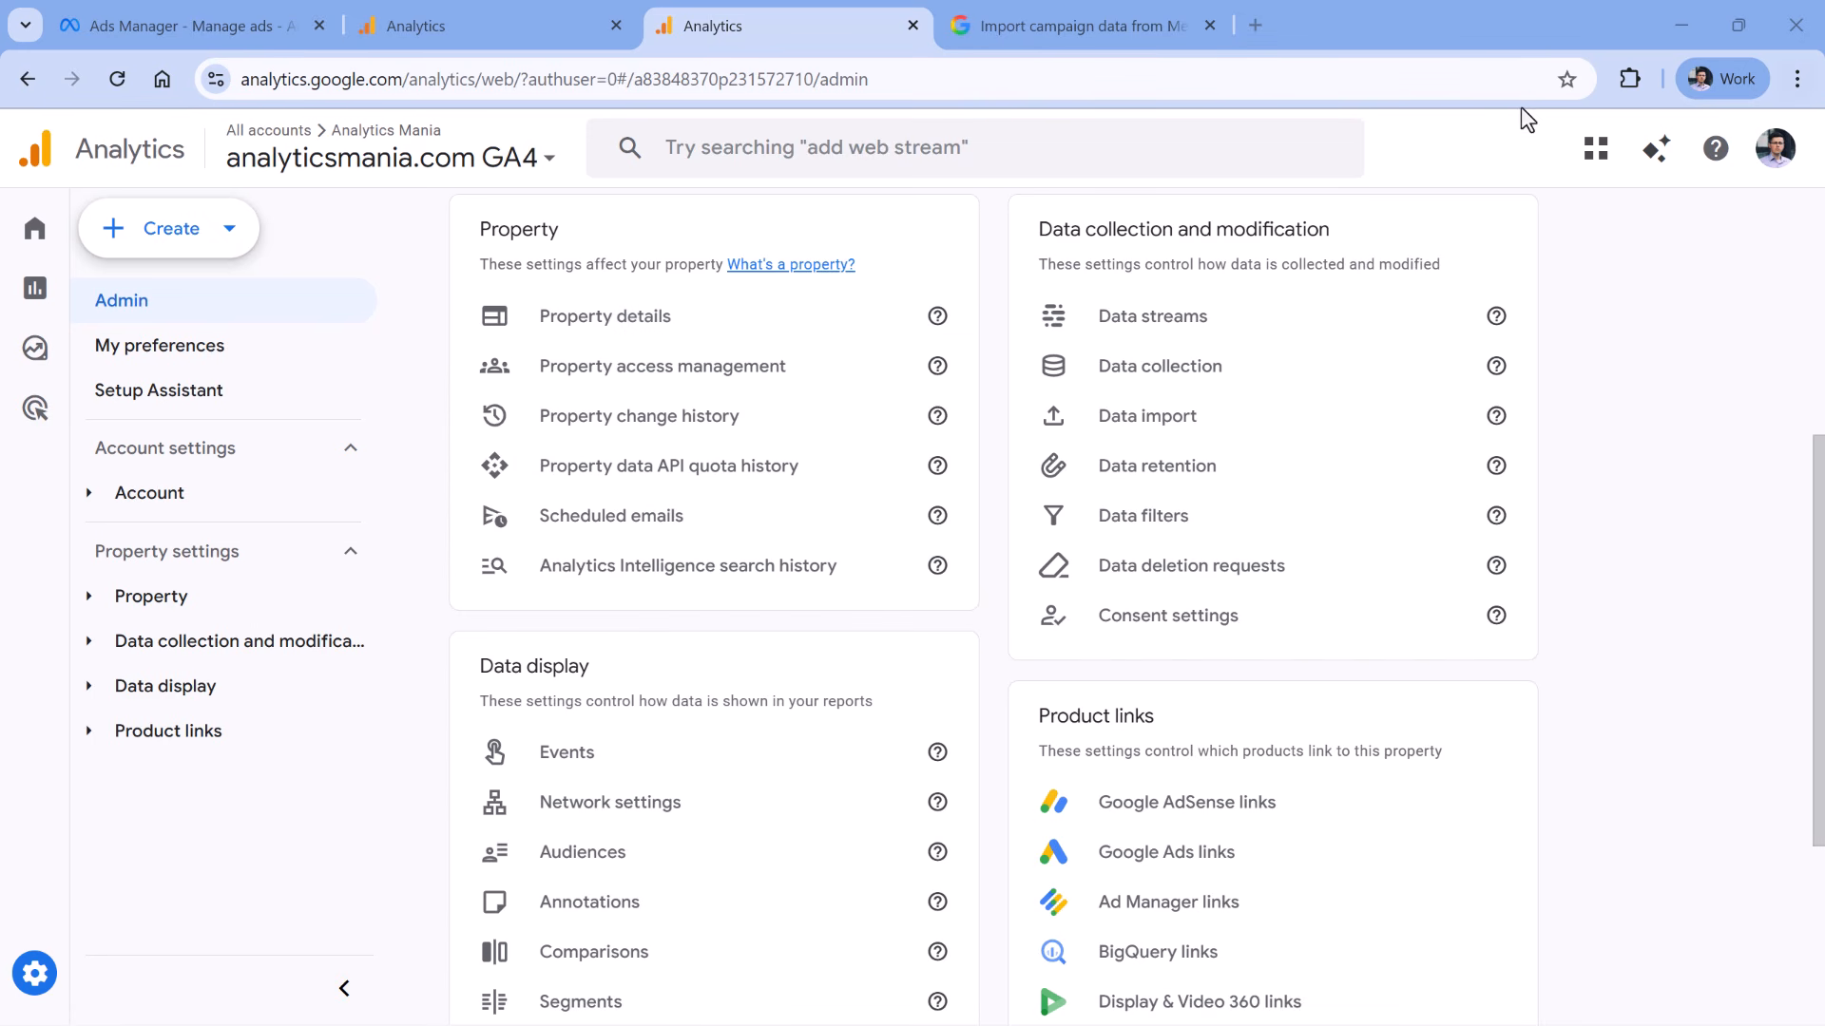
# Open the Facebook data source in the analyticsmania.com GA4 property's data imports and examine its UTM settings, schedule, filters and runs
pyautogui.click(1177, 431)
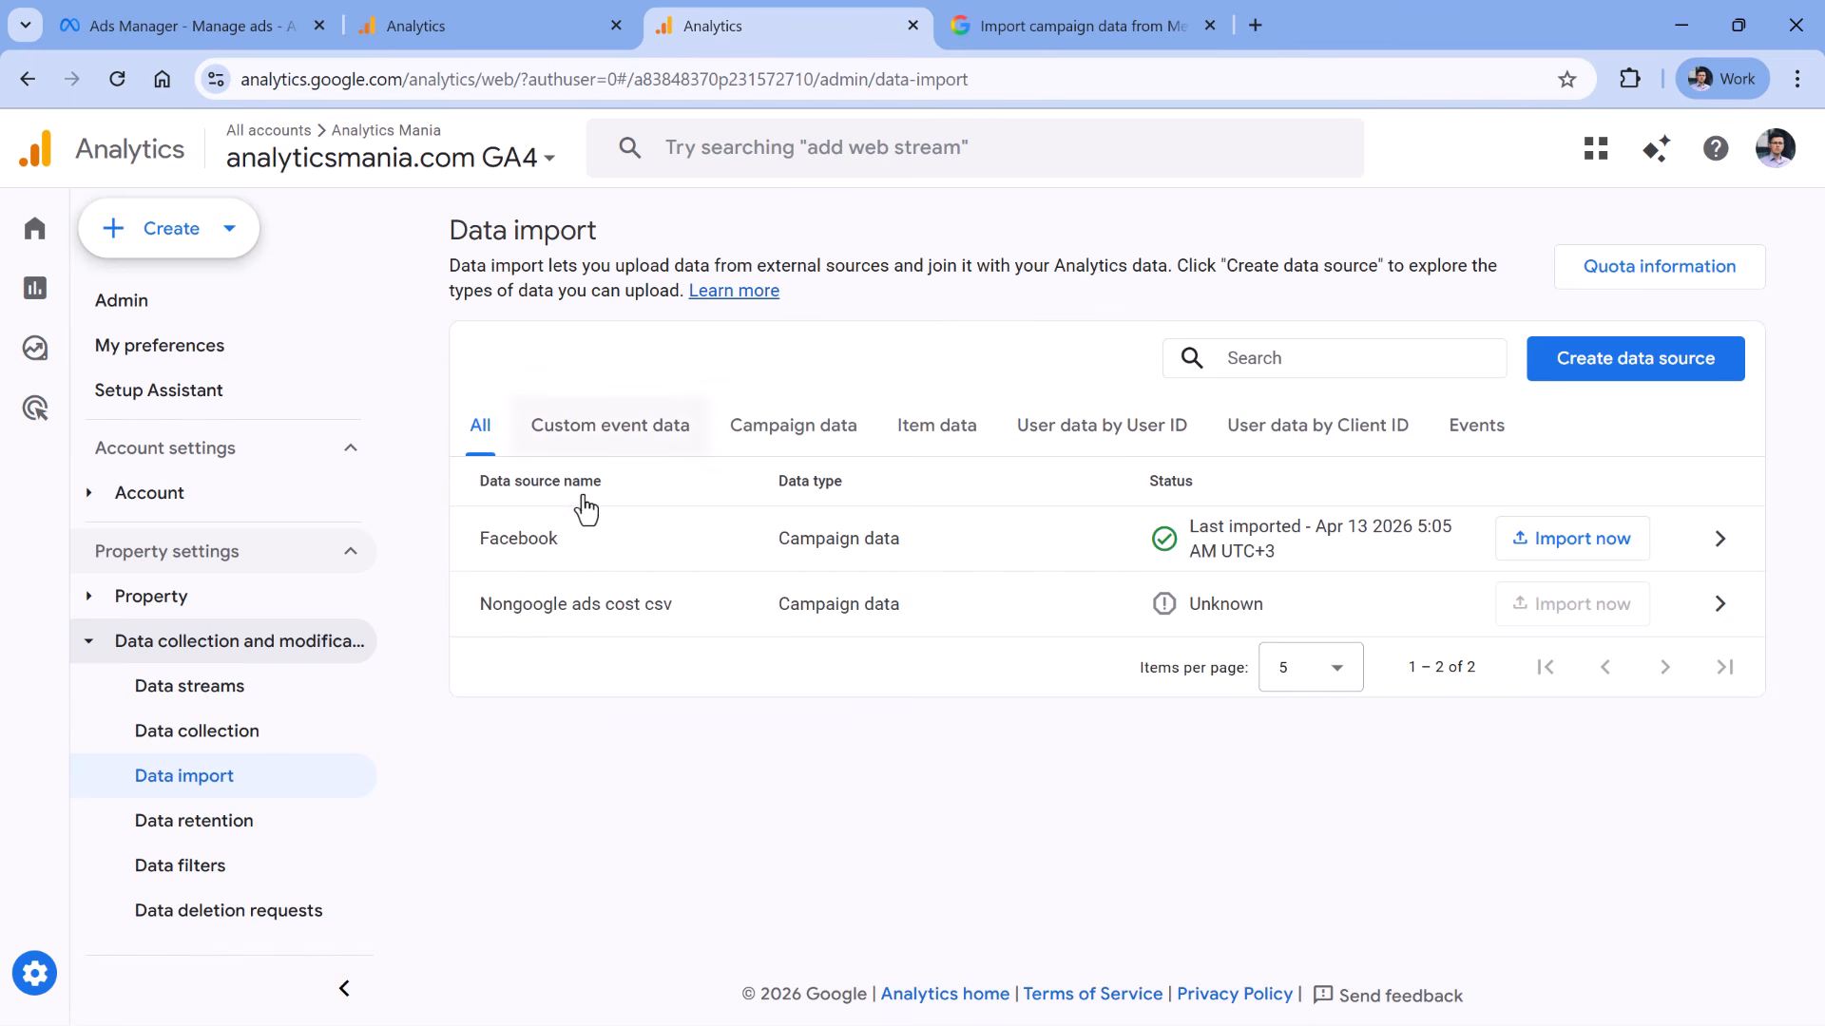
pyautogui.click(567, 560)
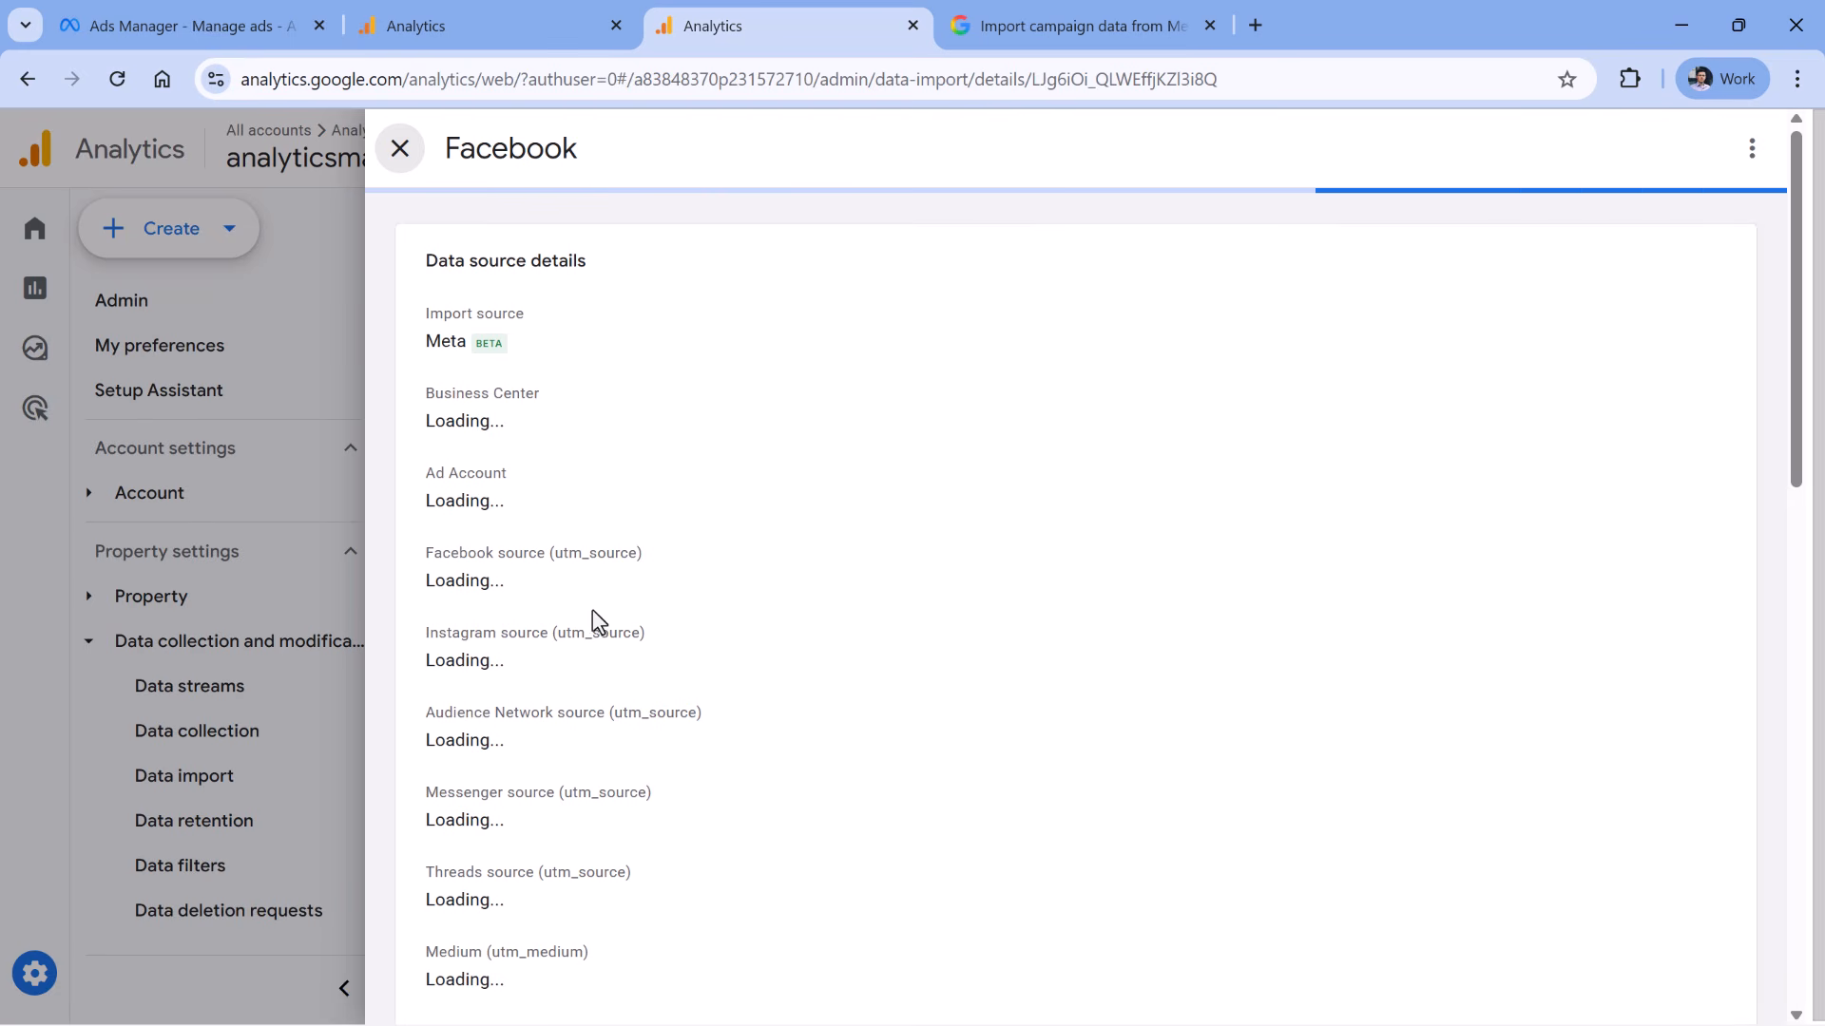
pyautogui.scroll(-4, 723, 589)
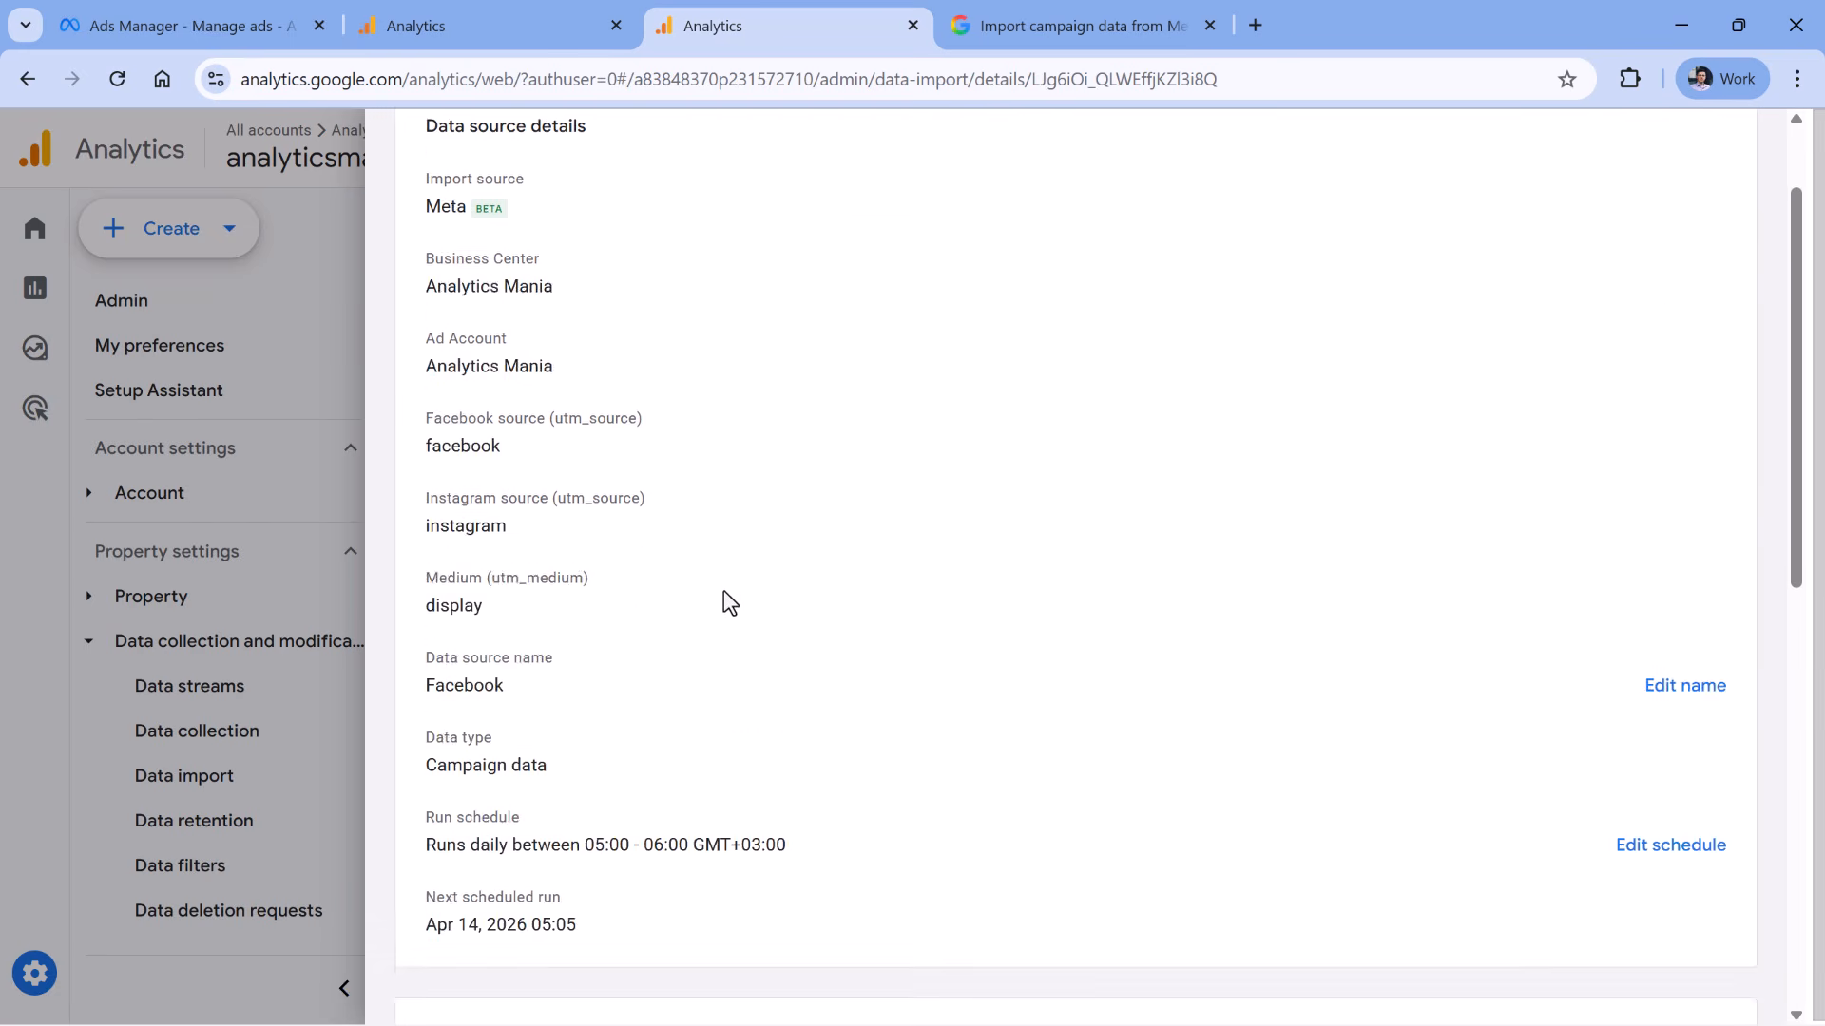
pyautogui.scroll(-4, 722, 590)
pyautogui.scroll(-4, 722, 591)
pyautogui.scroll(-1, 533, 394)
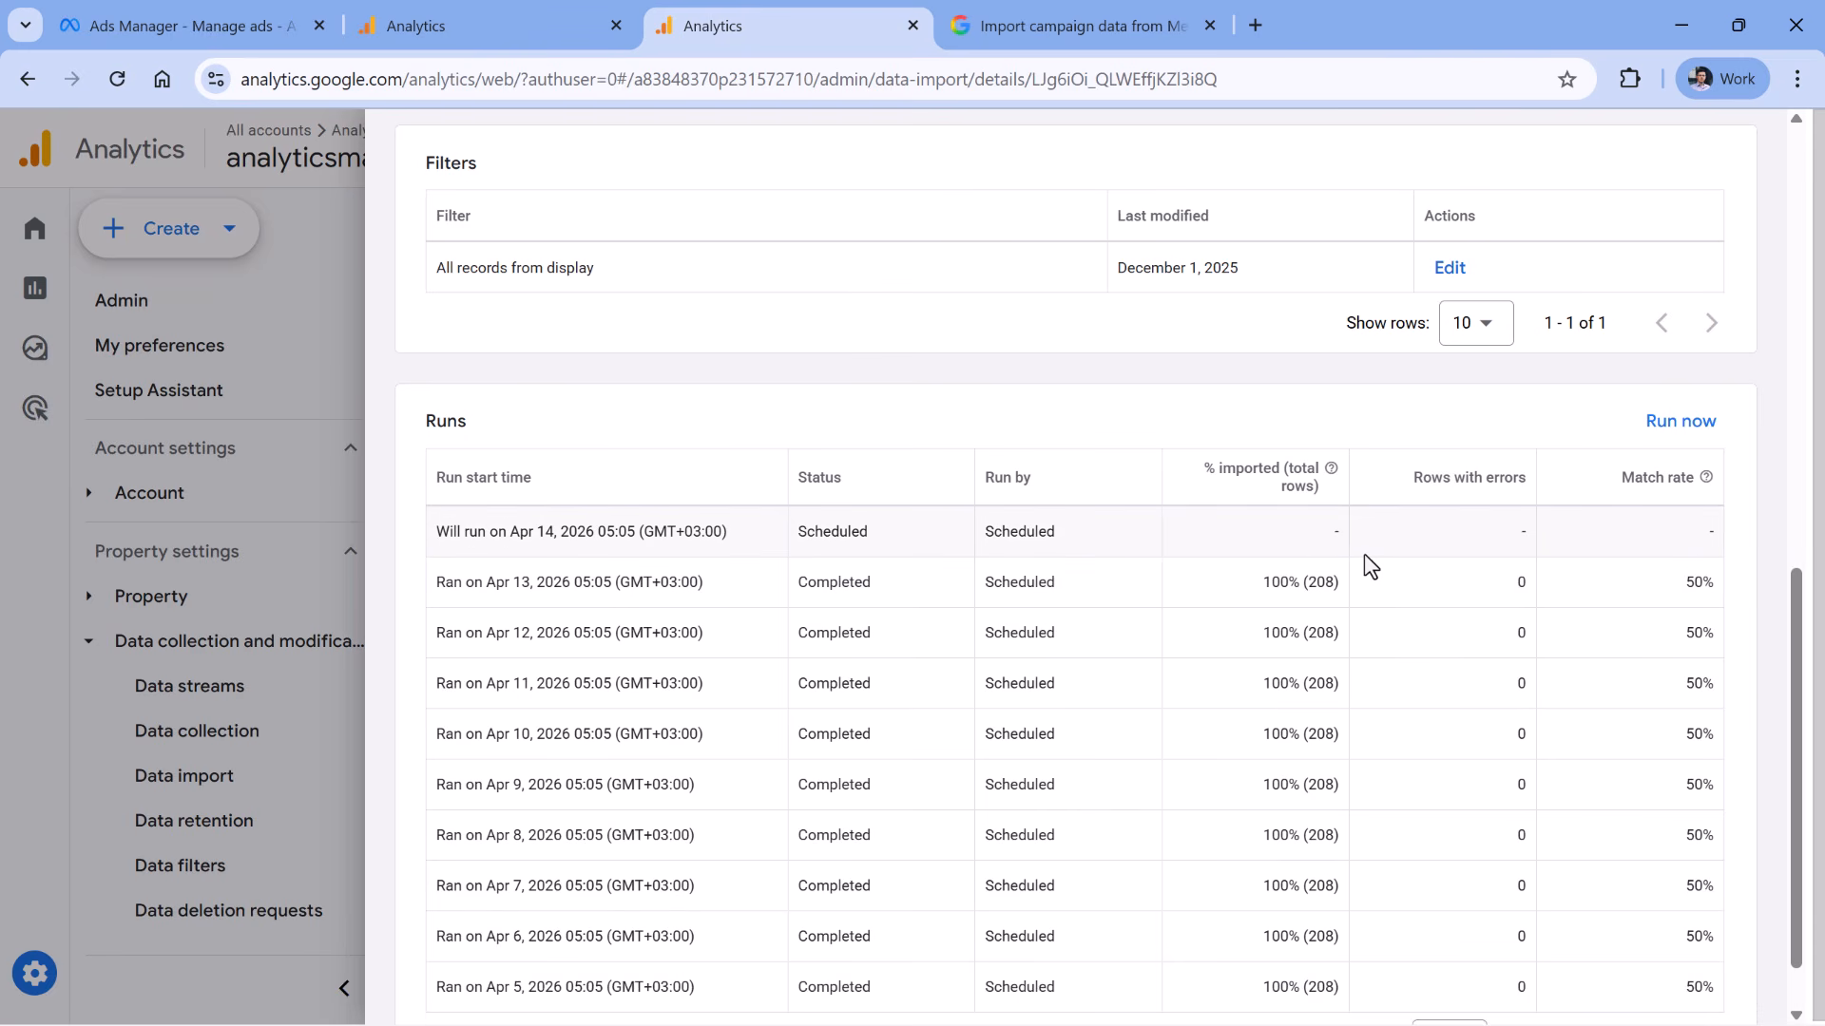
pyautogui.scroll(-1, 1365, 554)
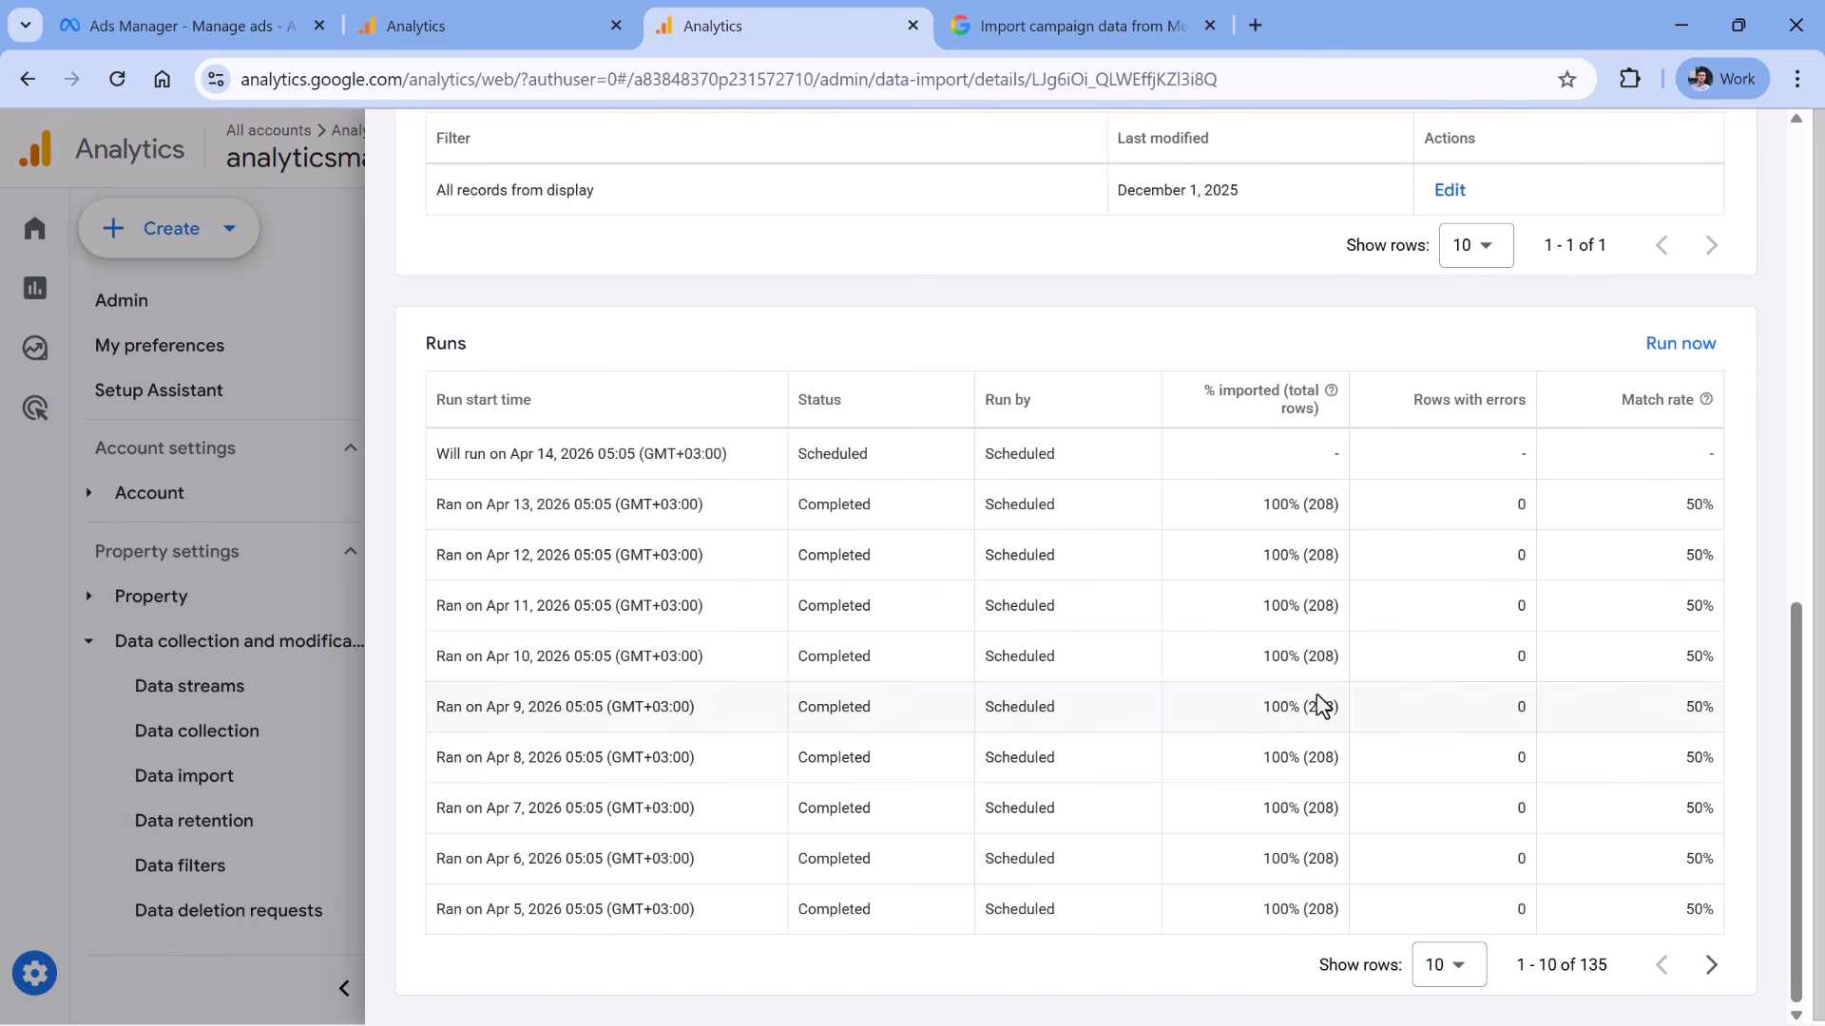
# Show 30 rows in the Facebook source's Runs table to review older imports, then close the data source details
pyautogui.click(1437, 964)
pyautogui.click(1452, 867)
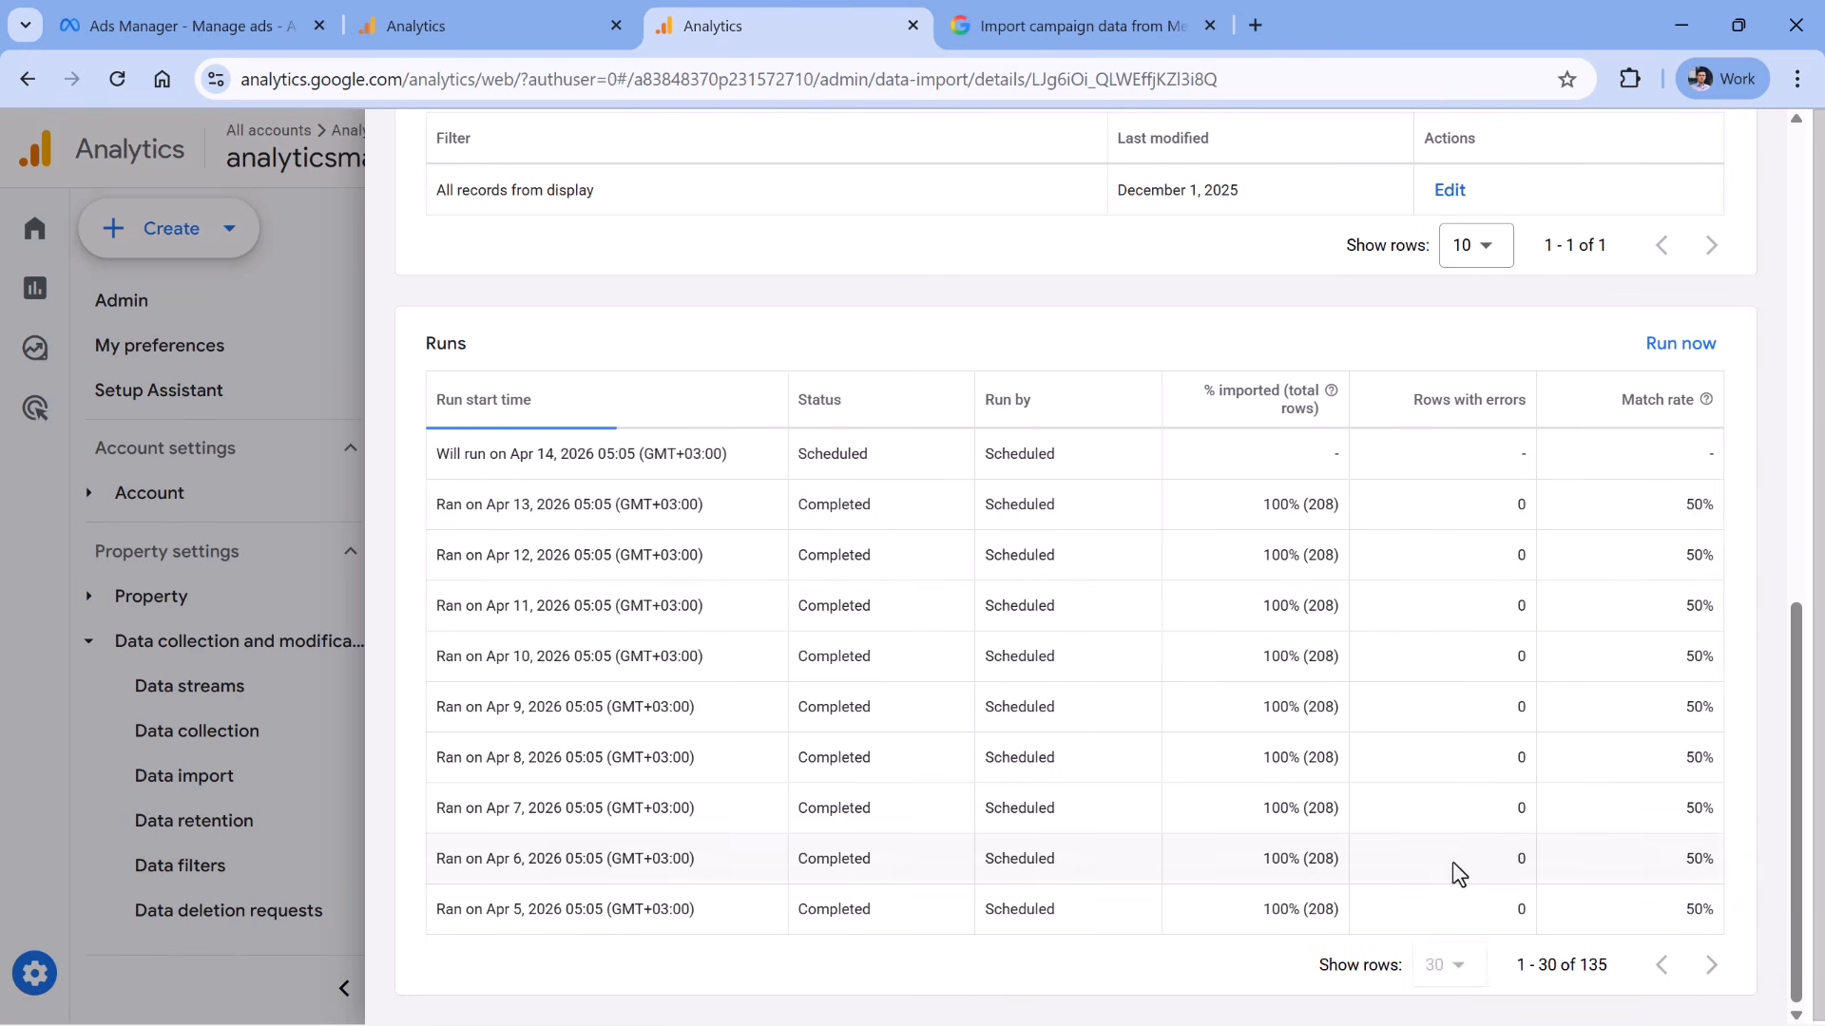
pyautogui.scroll(-8, 1363, 544)
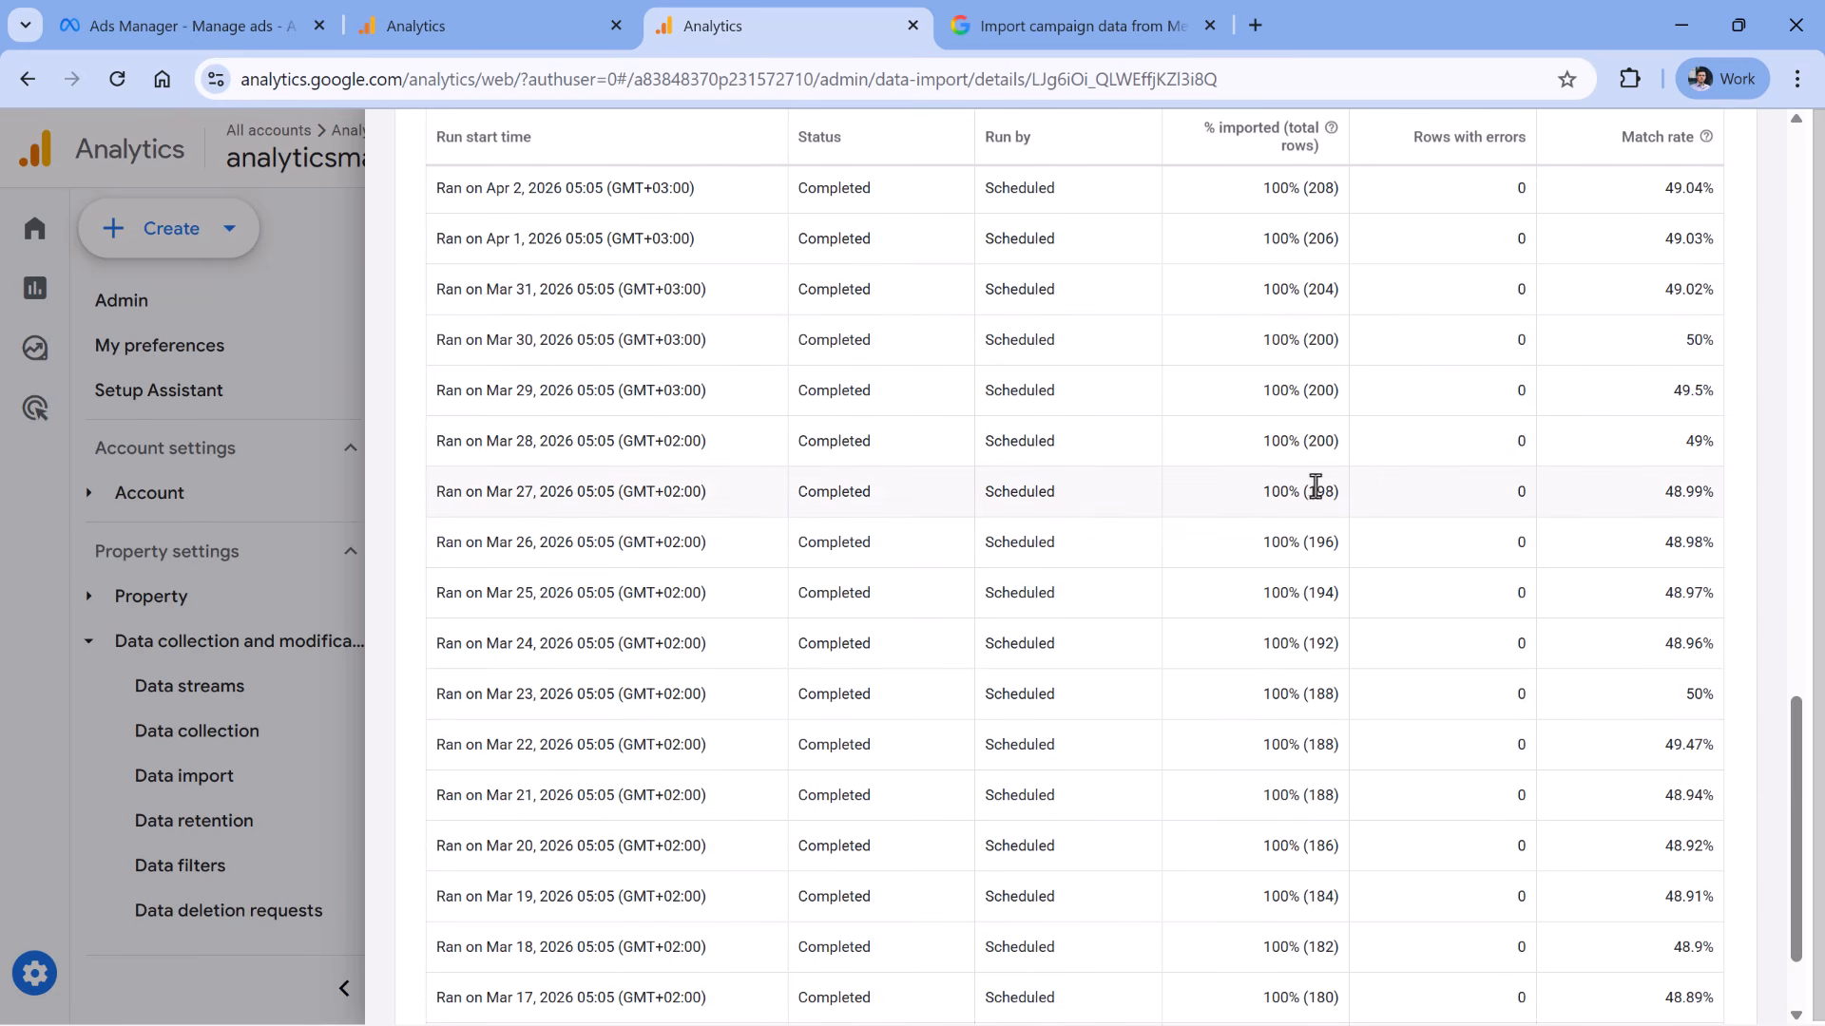
pyautogui.scroll(7, 1235, 513)
pyautogui.moveTo(1790, 566); pyautogui.dragTo(1775, 185)
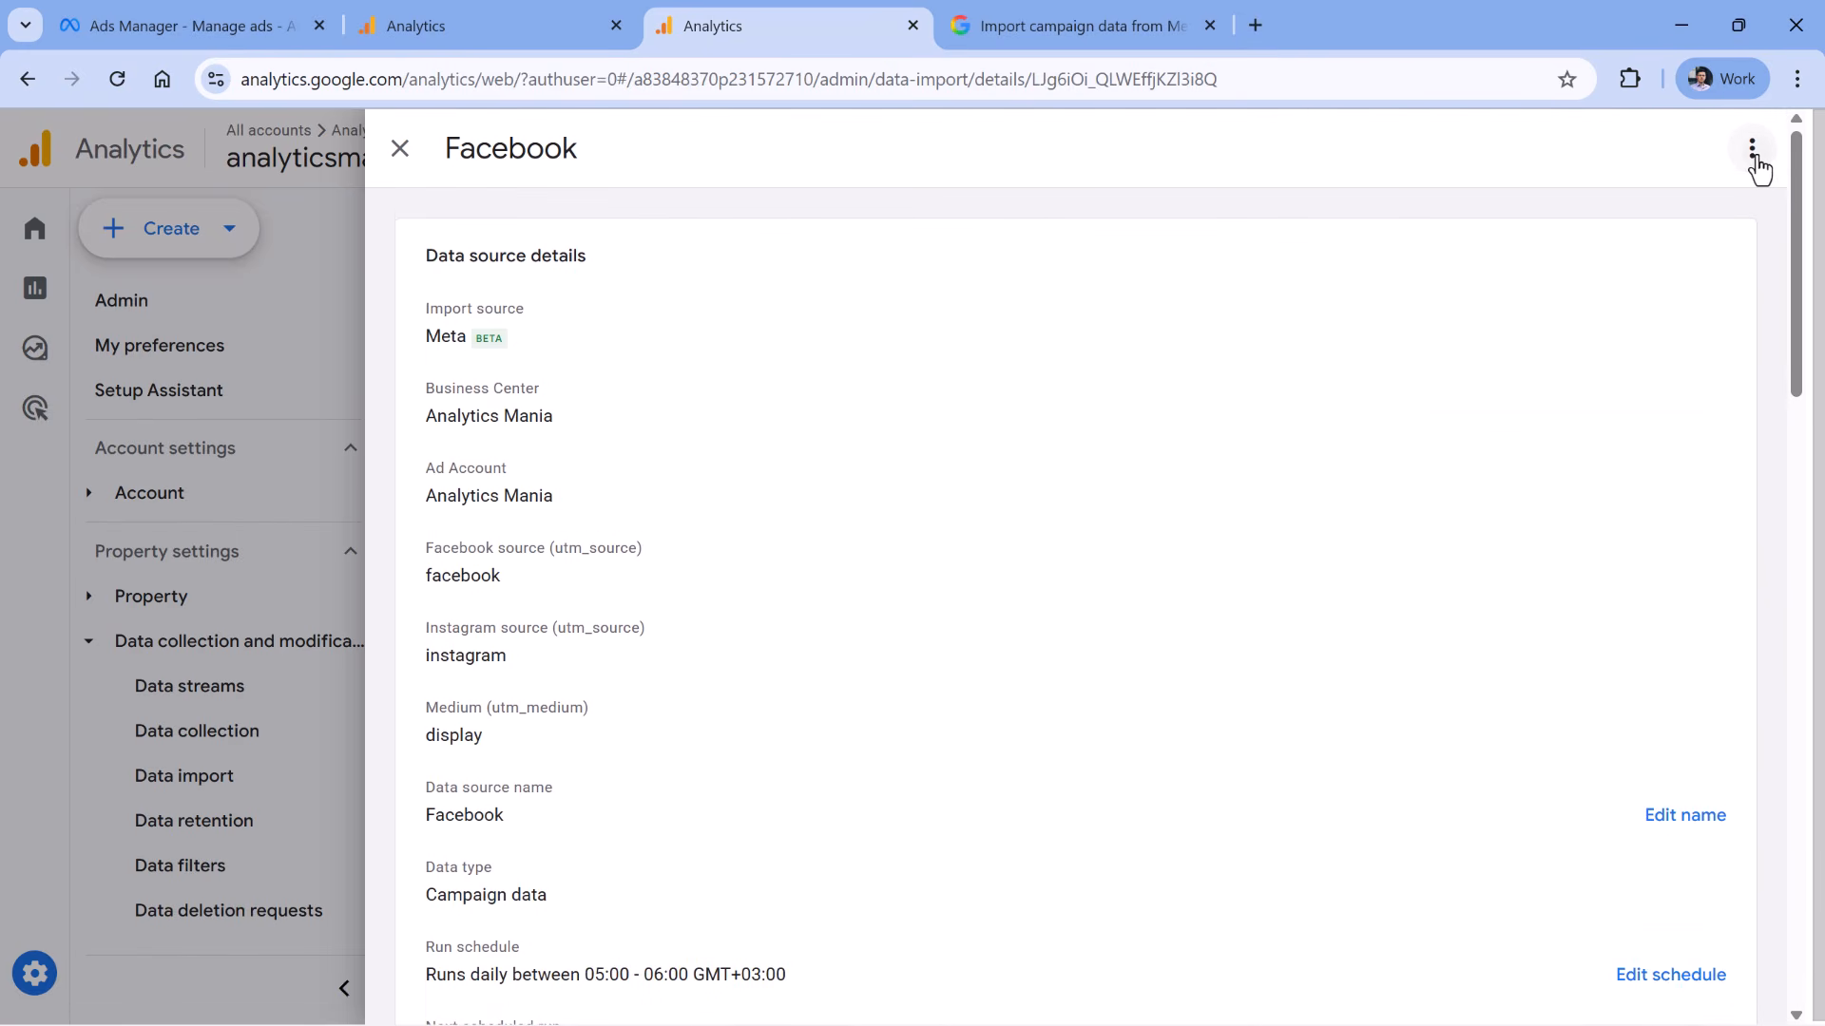
pyautogui.click(1755, 157)
pyautogui.click(399, 149)
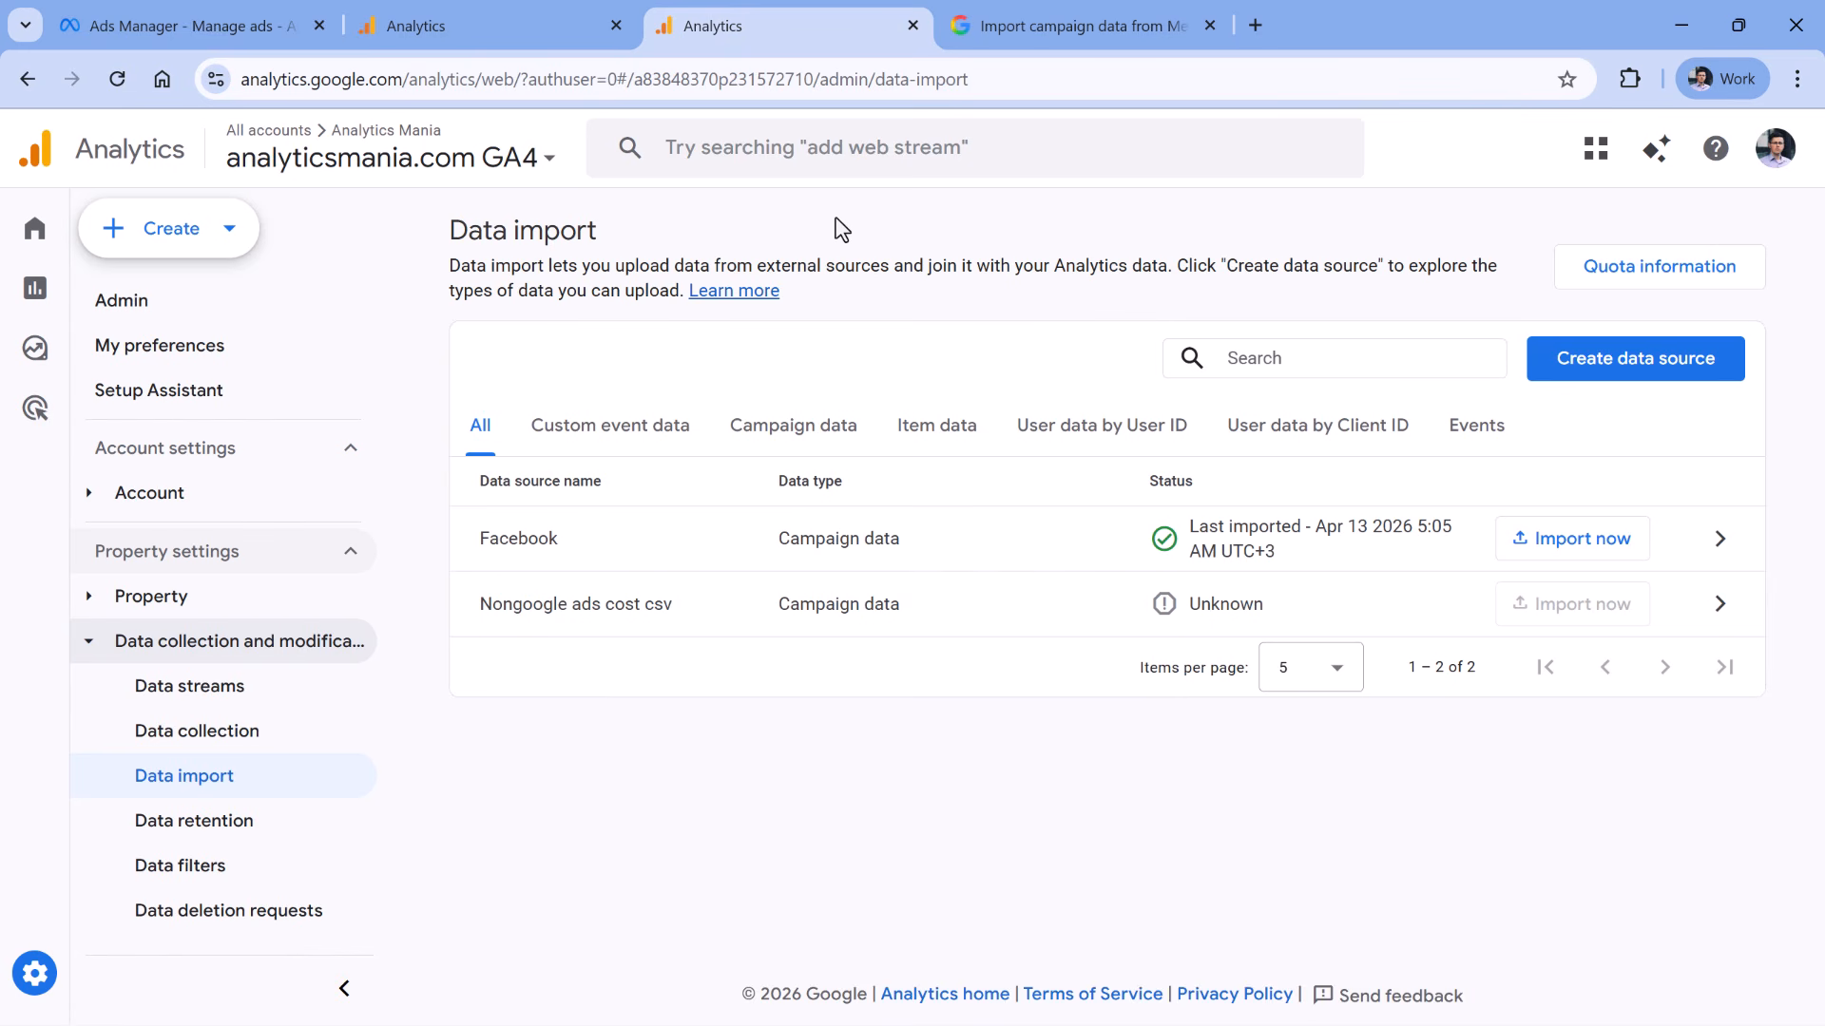
# Open the advertising report Key event performance and examine the ads cost of the channel groups, especially Display
pyautogui.click(114, 416)
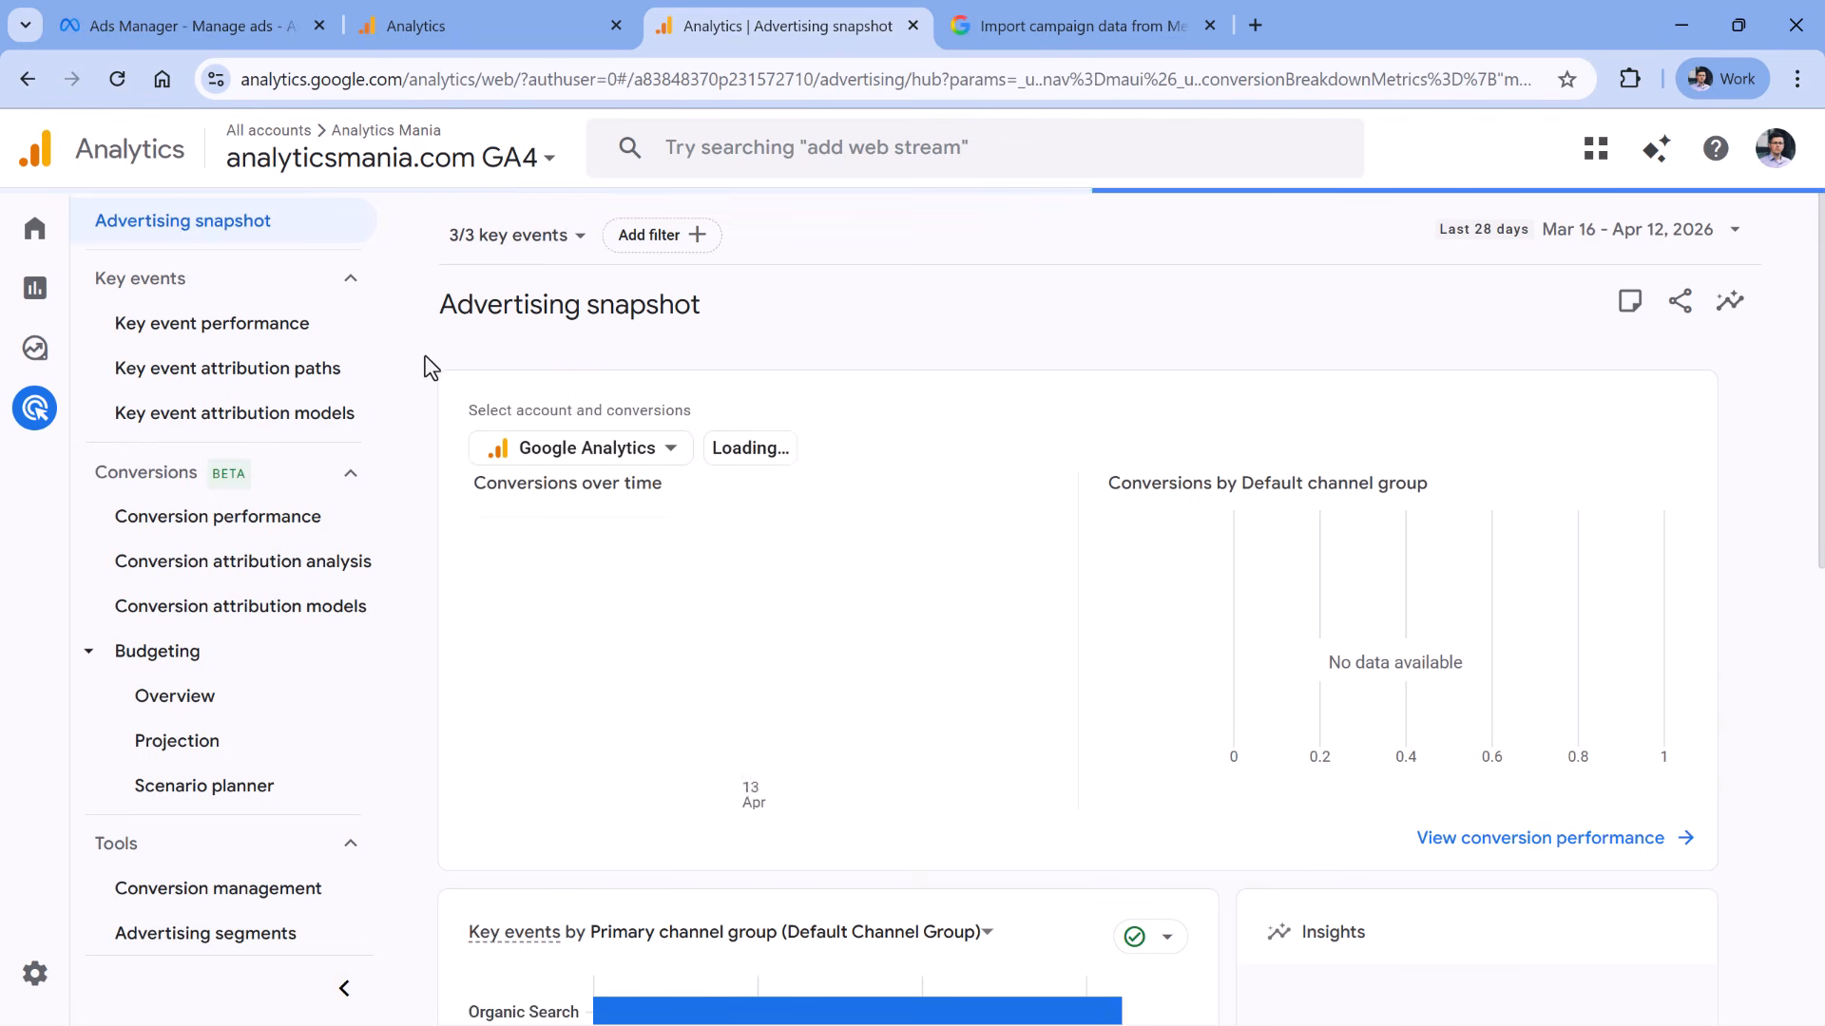
pyautogui.click(210, 334)
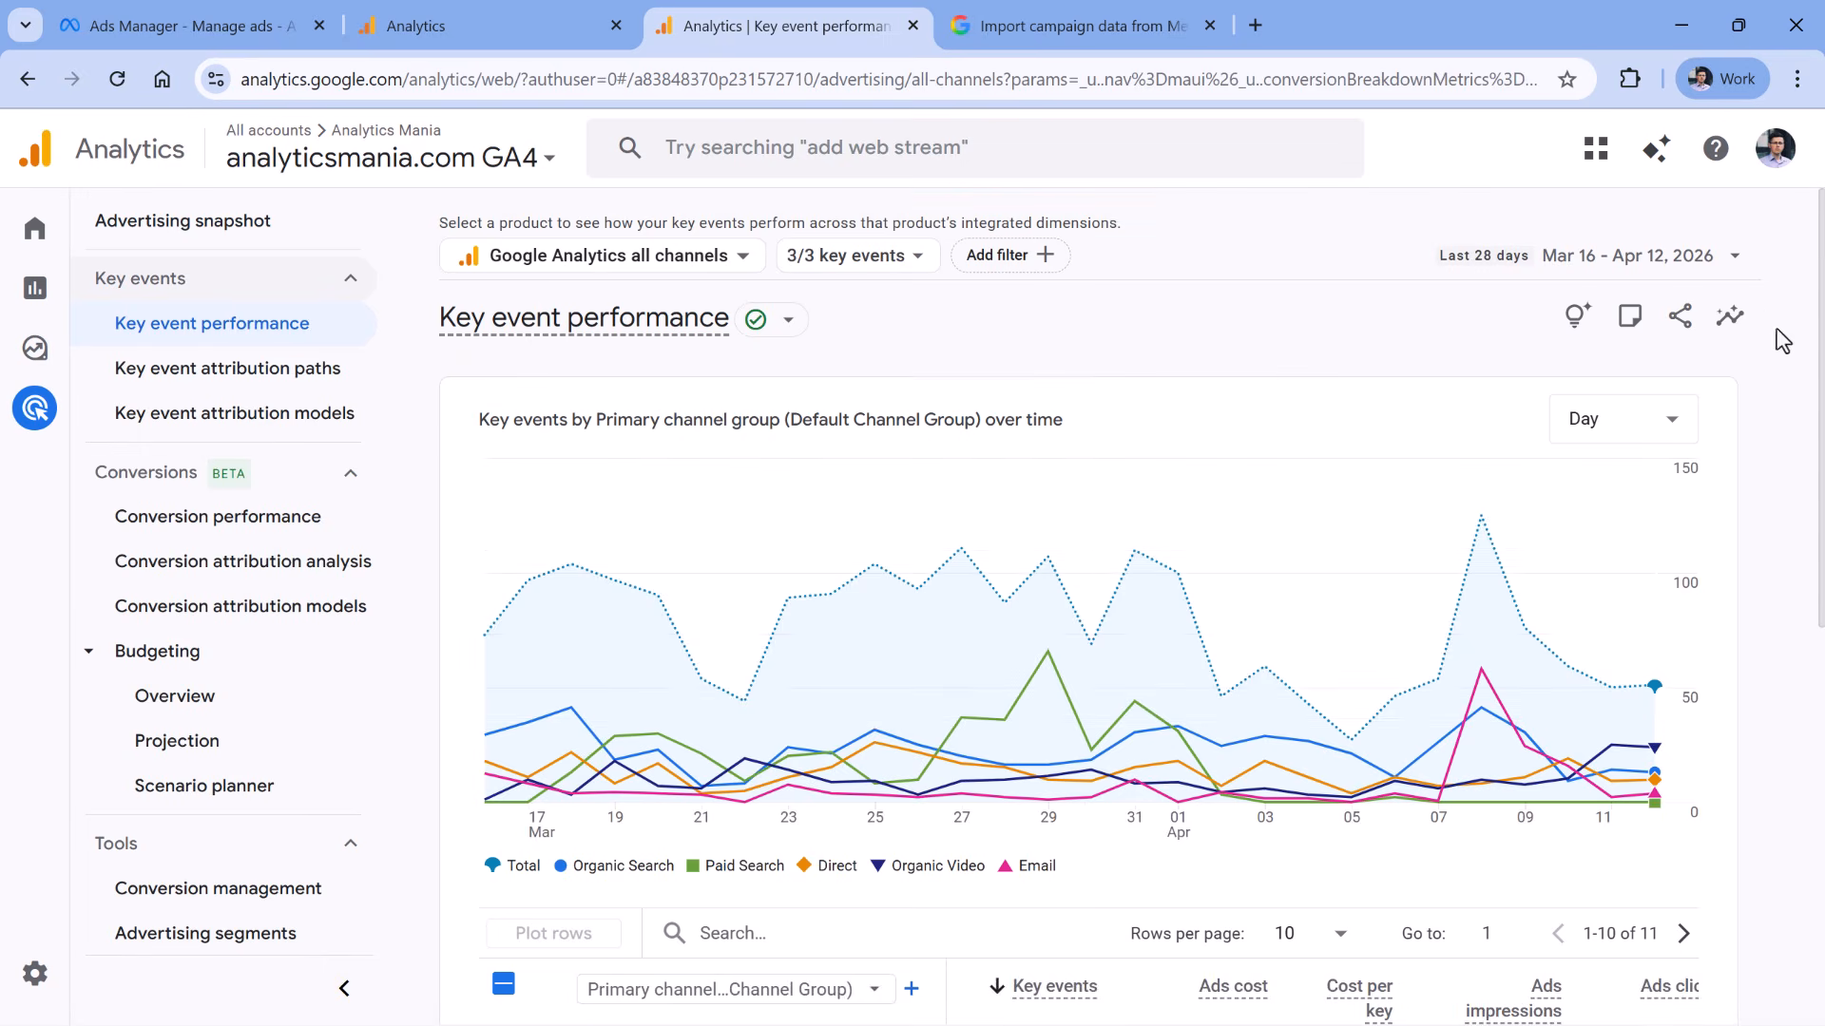
pyautogui.scroll(-7, 1246, 375)
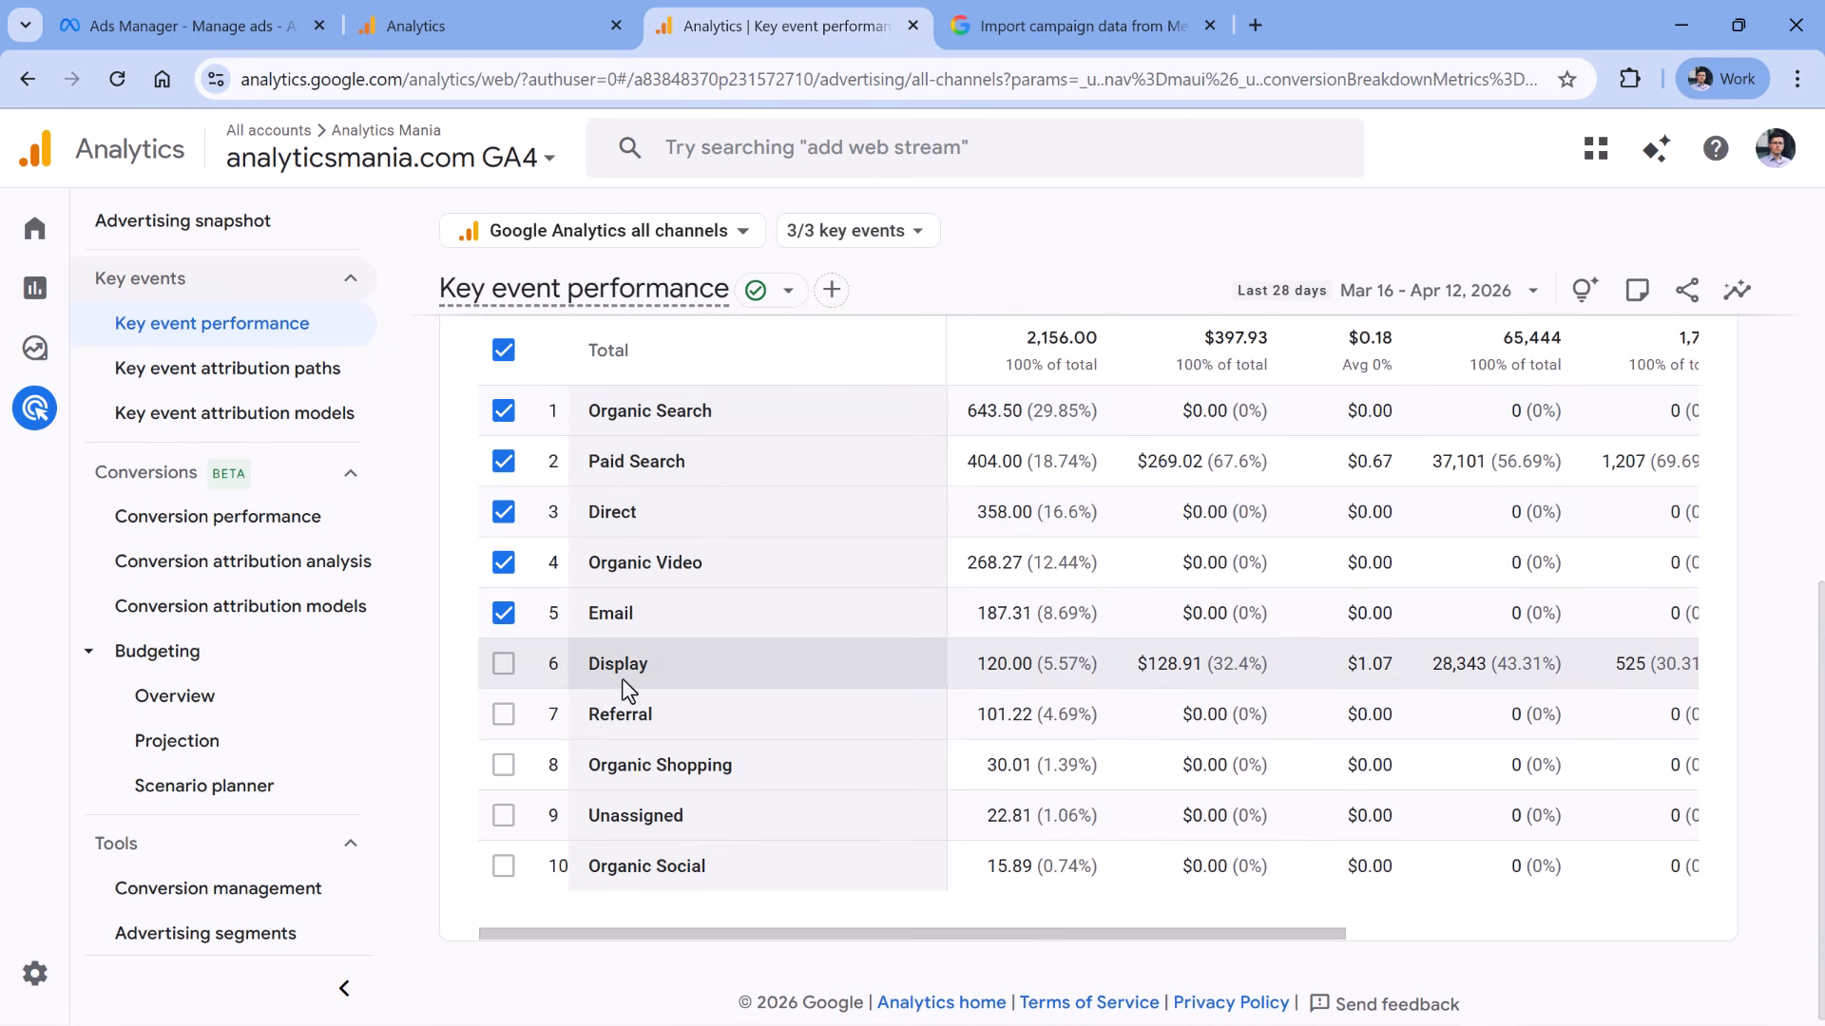
pyautogui.scroll(3, 1213, 676)
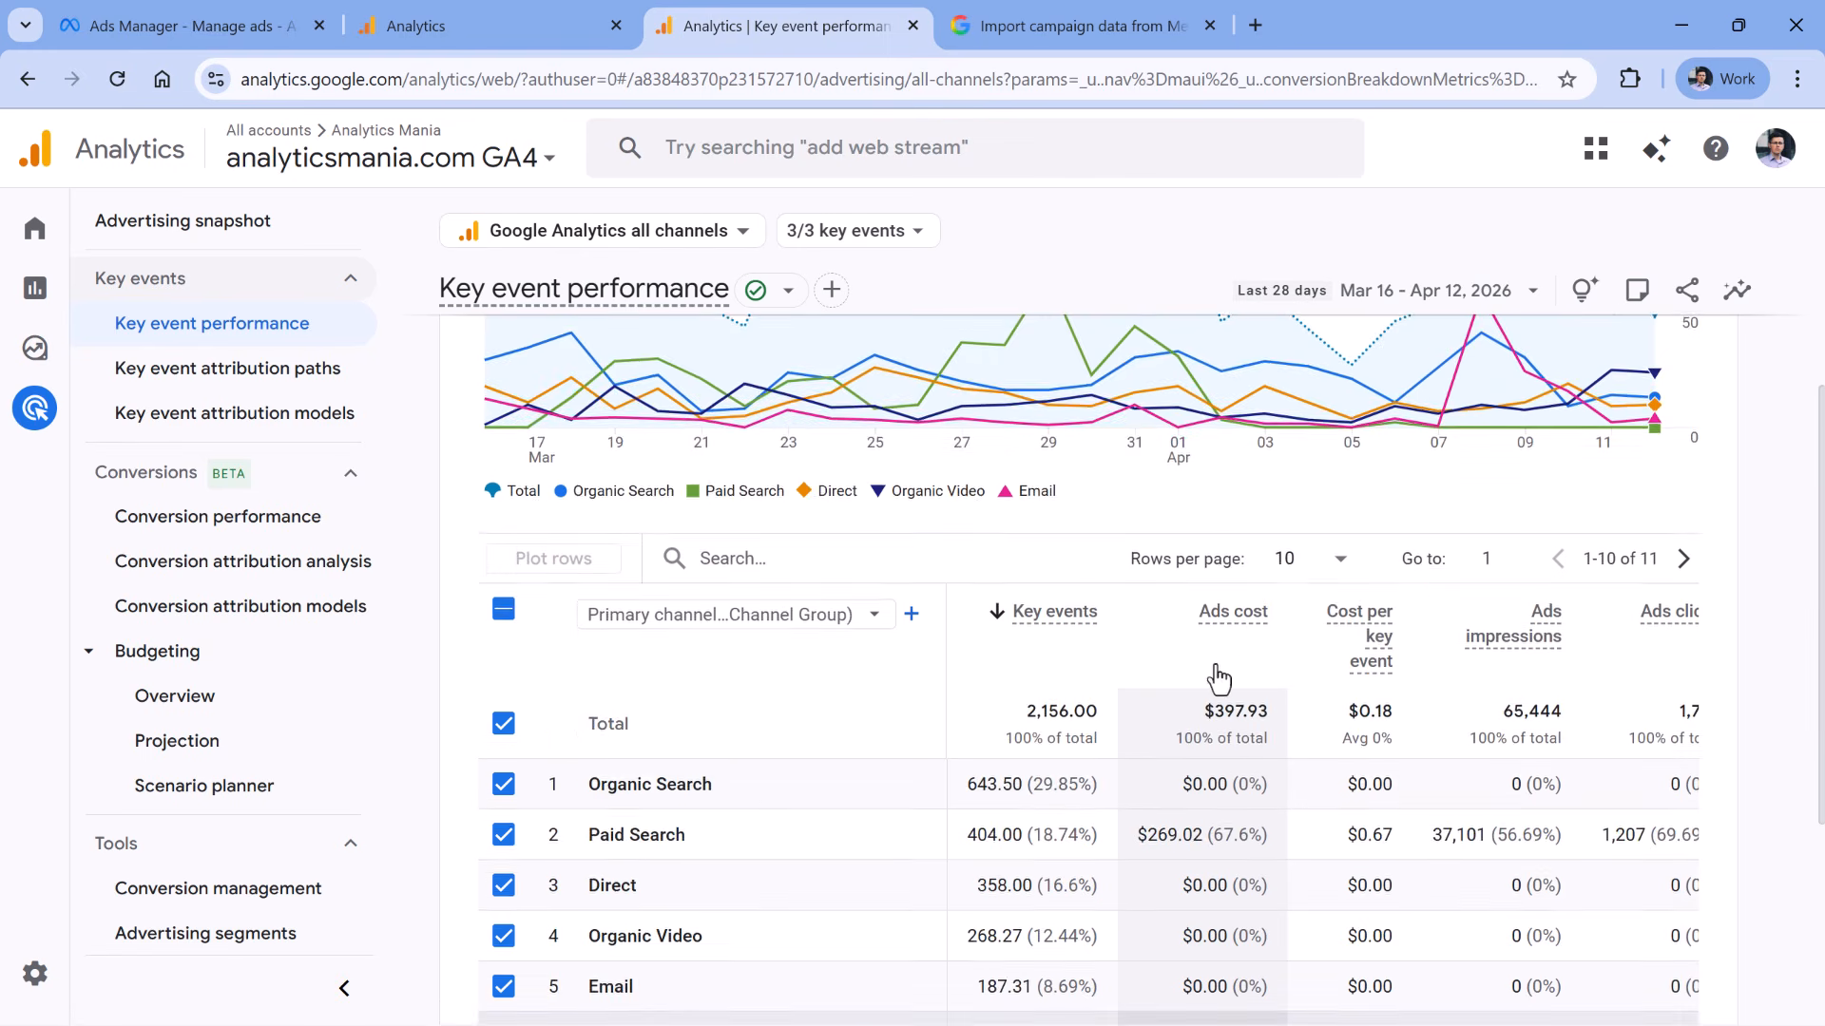
pyautogui.scroll(-2, 1224, 619)
pyautogui.scroll(-2, 1213, 737)
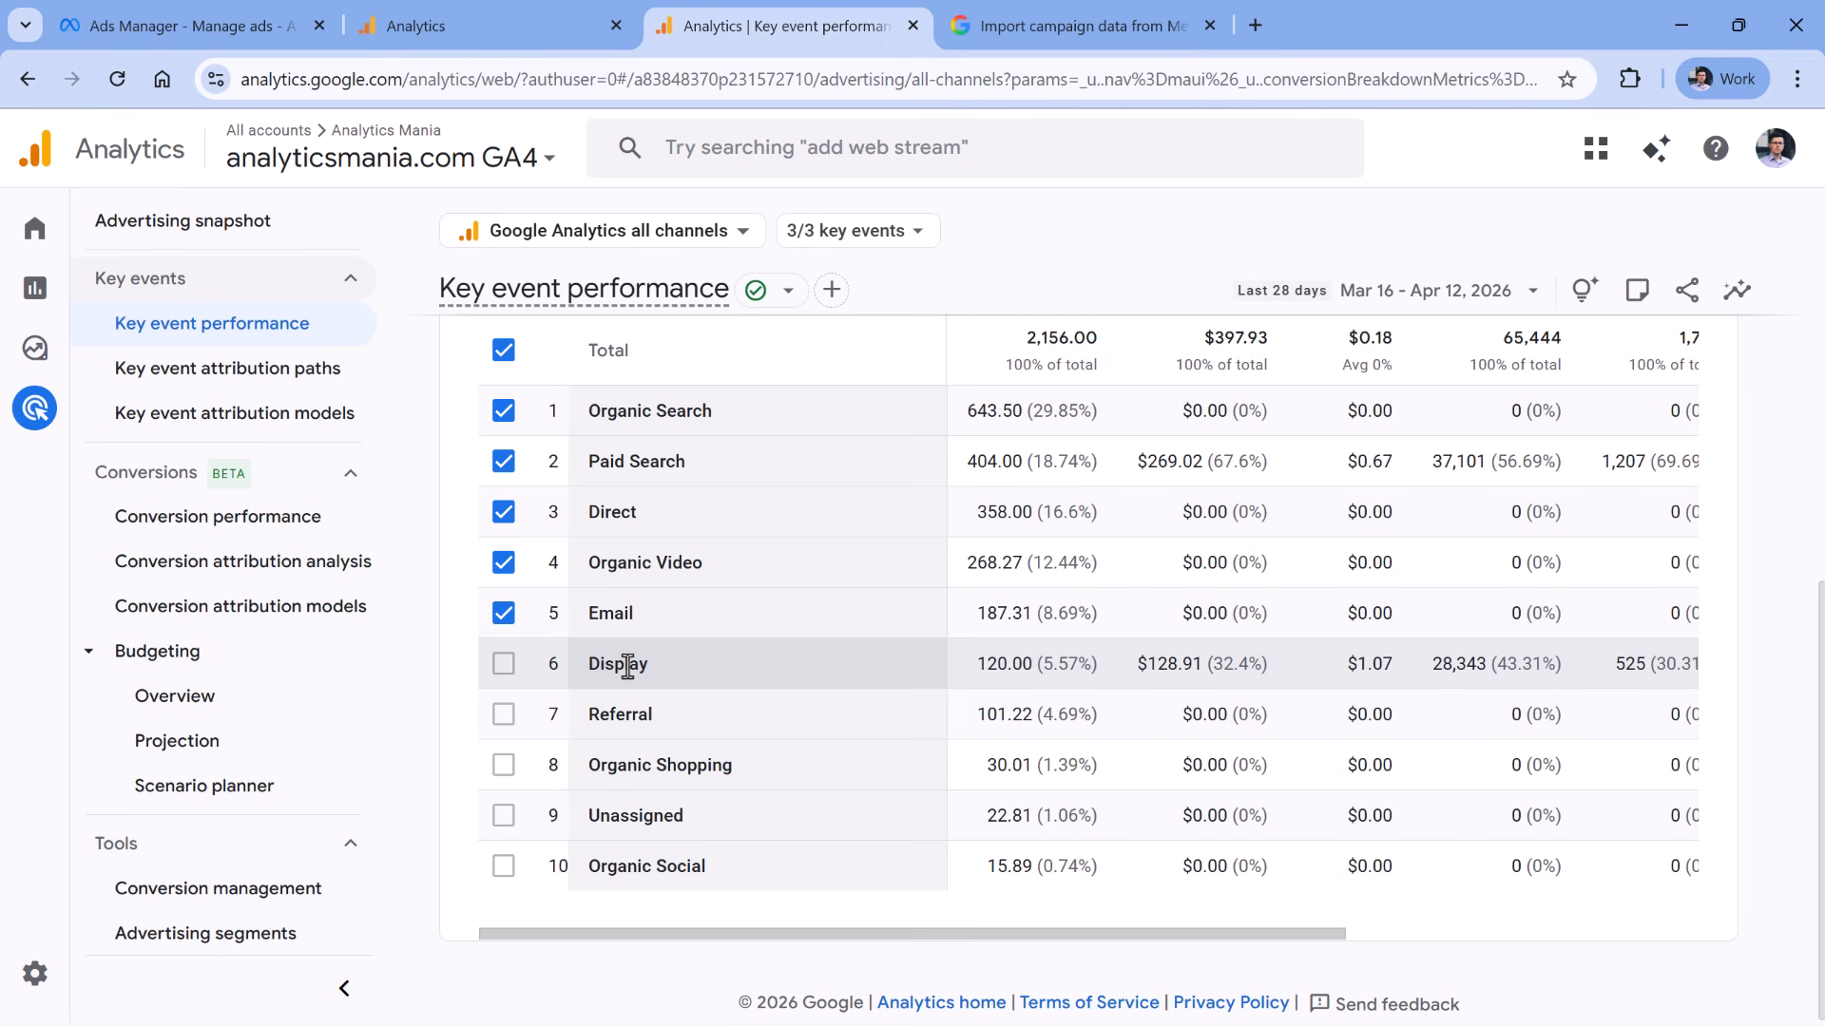
pyautogui.scroll(3, 664, 631)
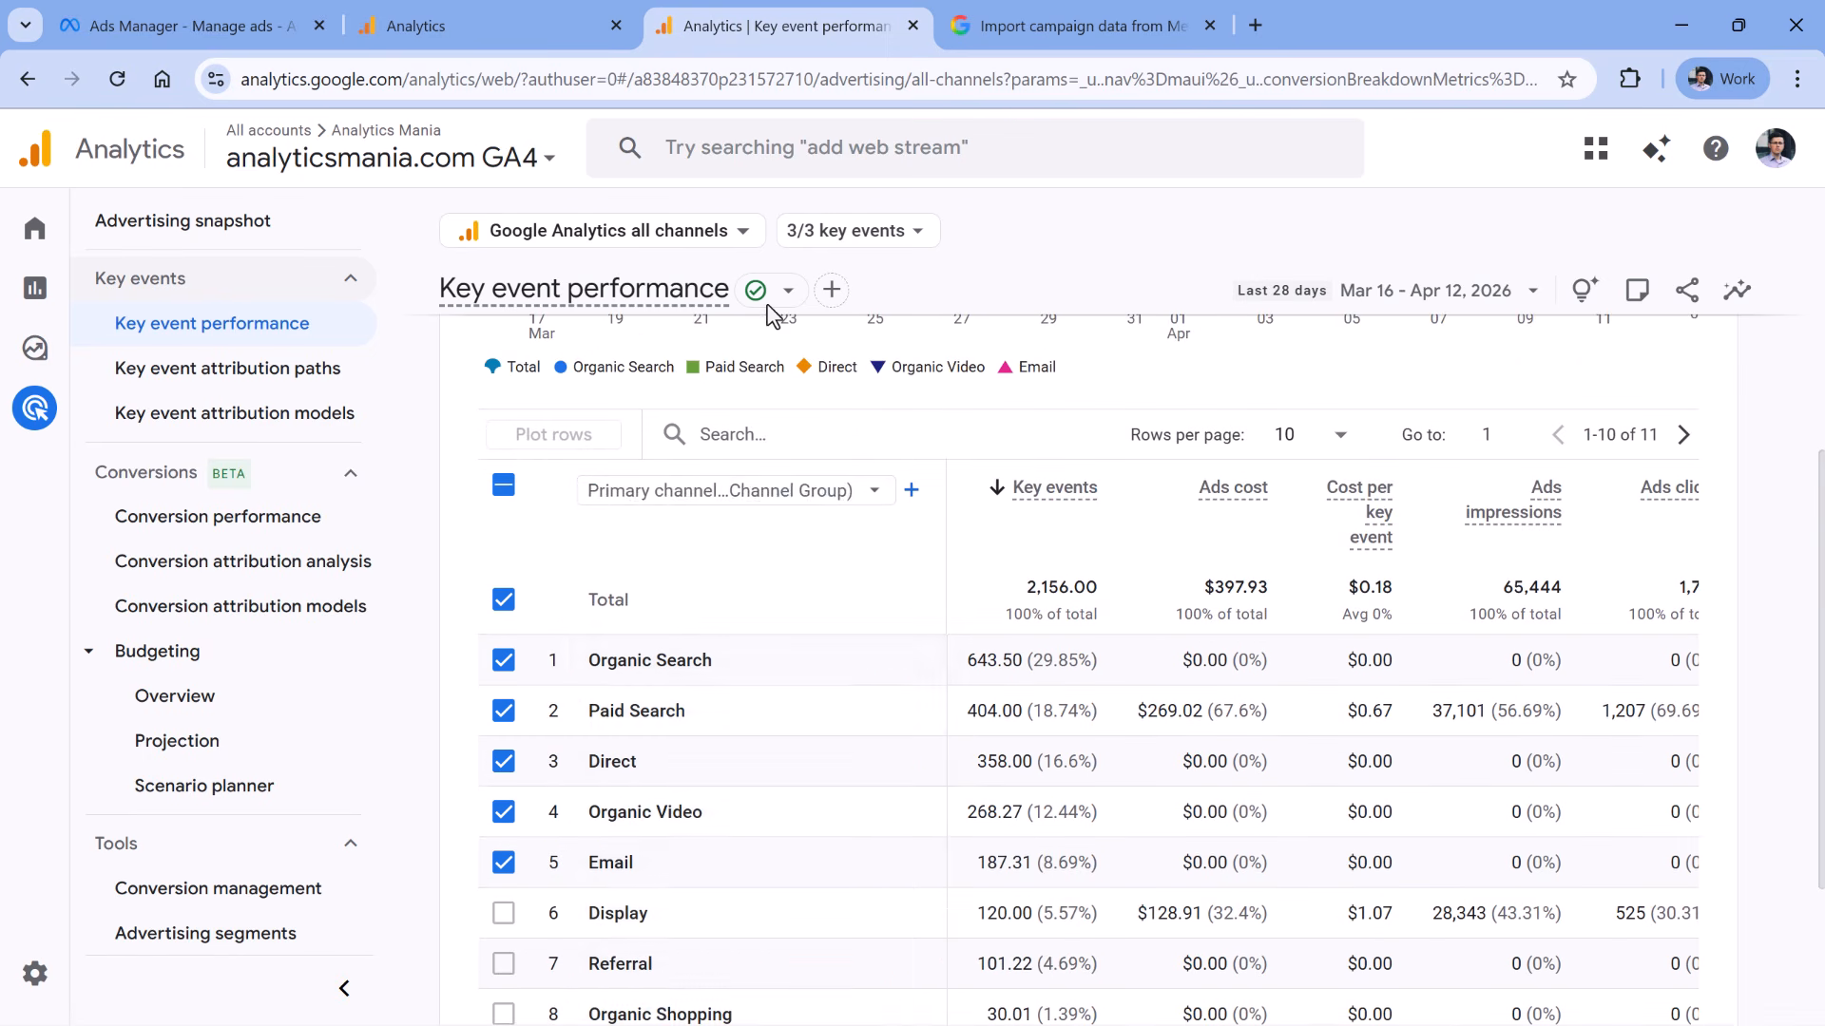
# Break the Key event performance table down by Campaign and add Source / medium as the secondary dimension
pyautogui.click(703, 502)
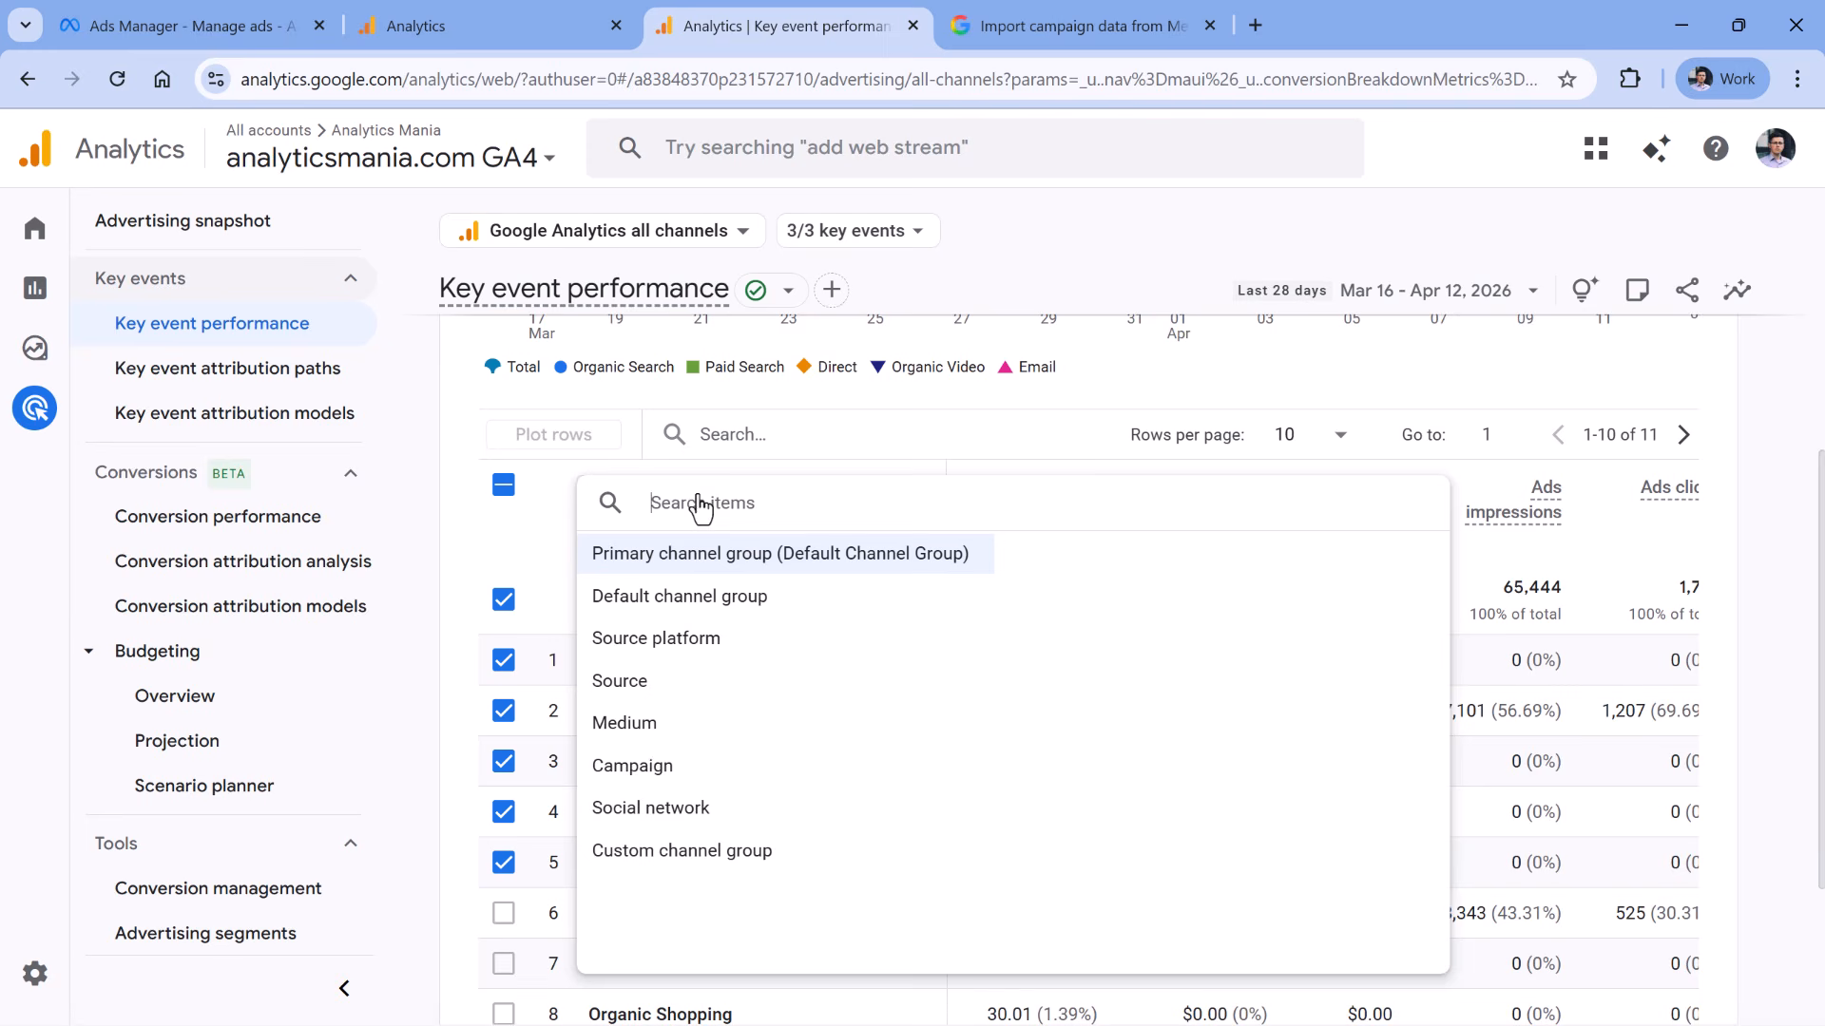
pyautogui.click(662, 775)
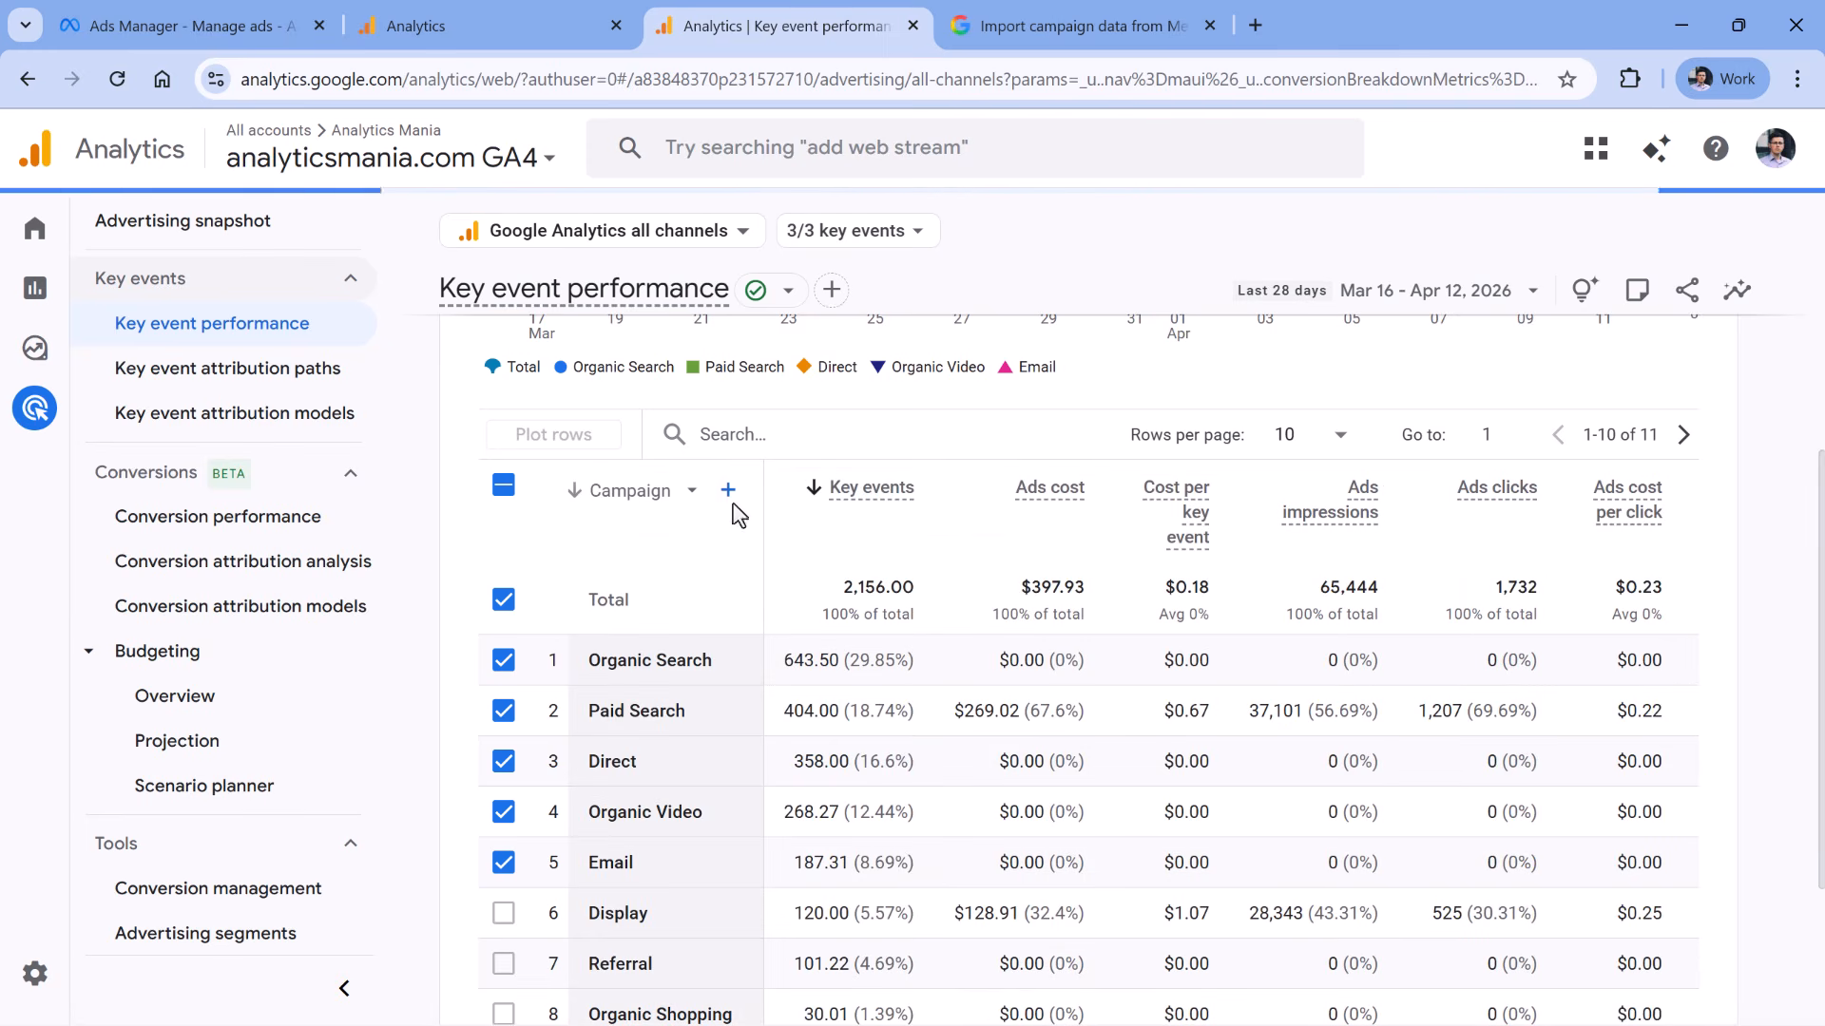
pyautogui.click(728, 490)
pyautogui.click(836, 554)
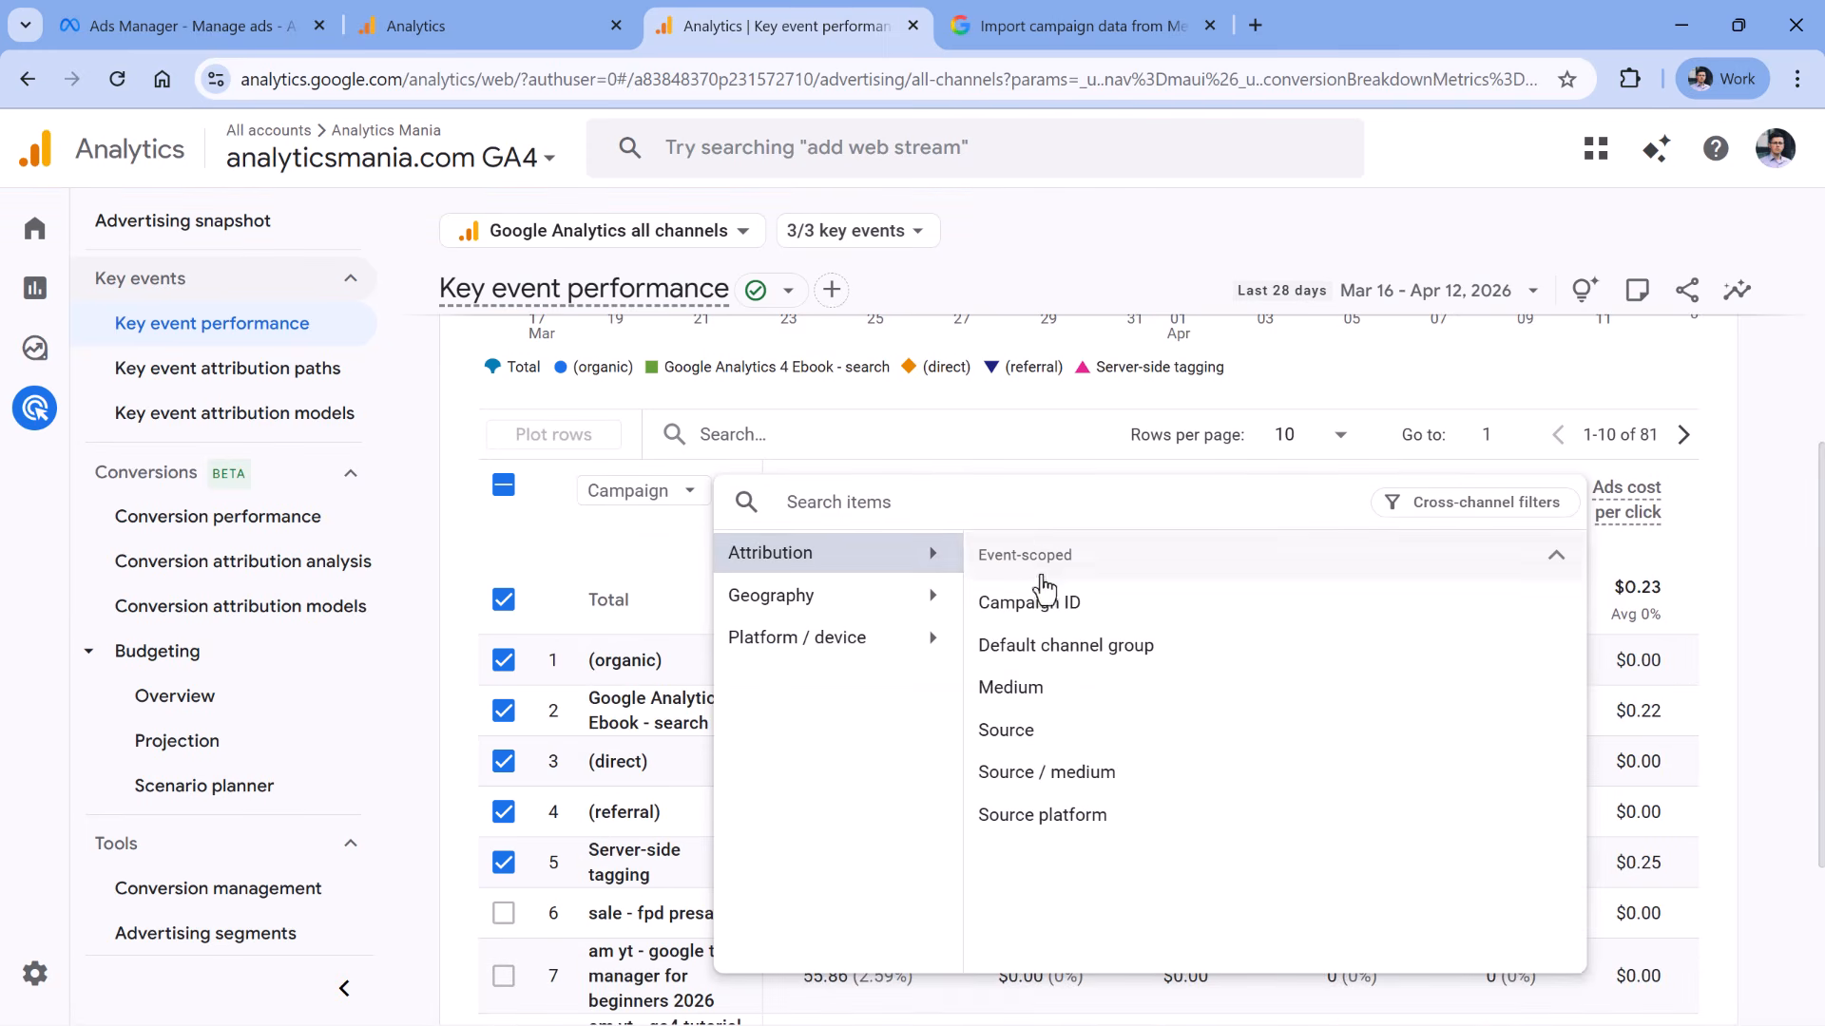
pyautogui.click(1061, 772)
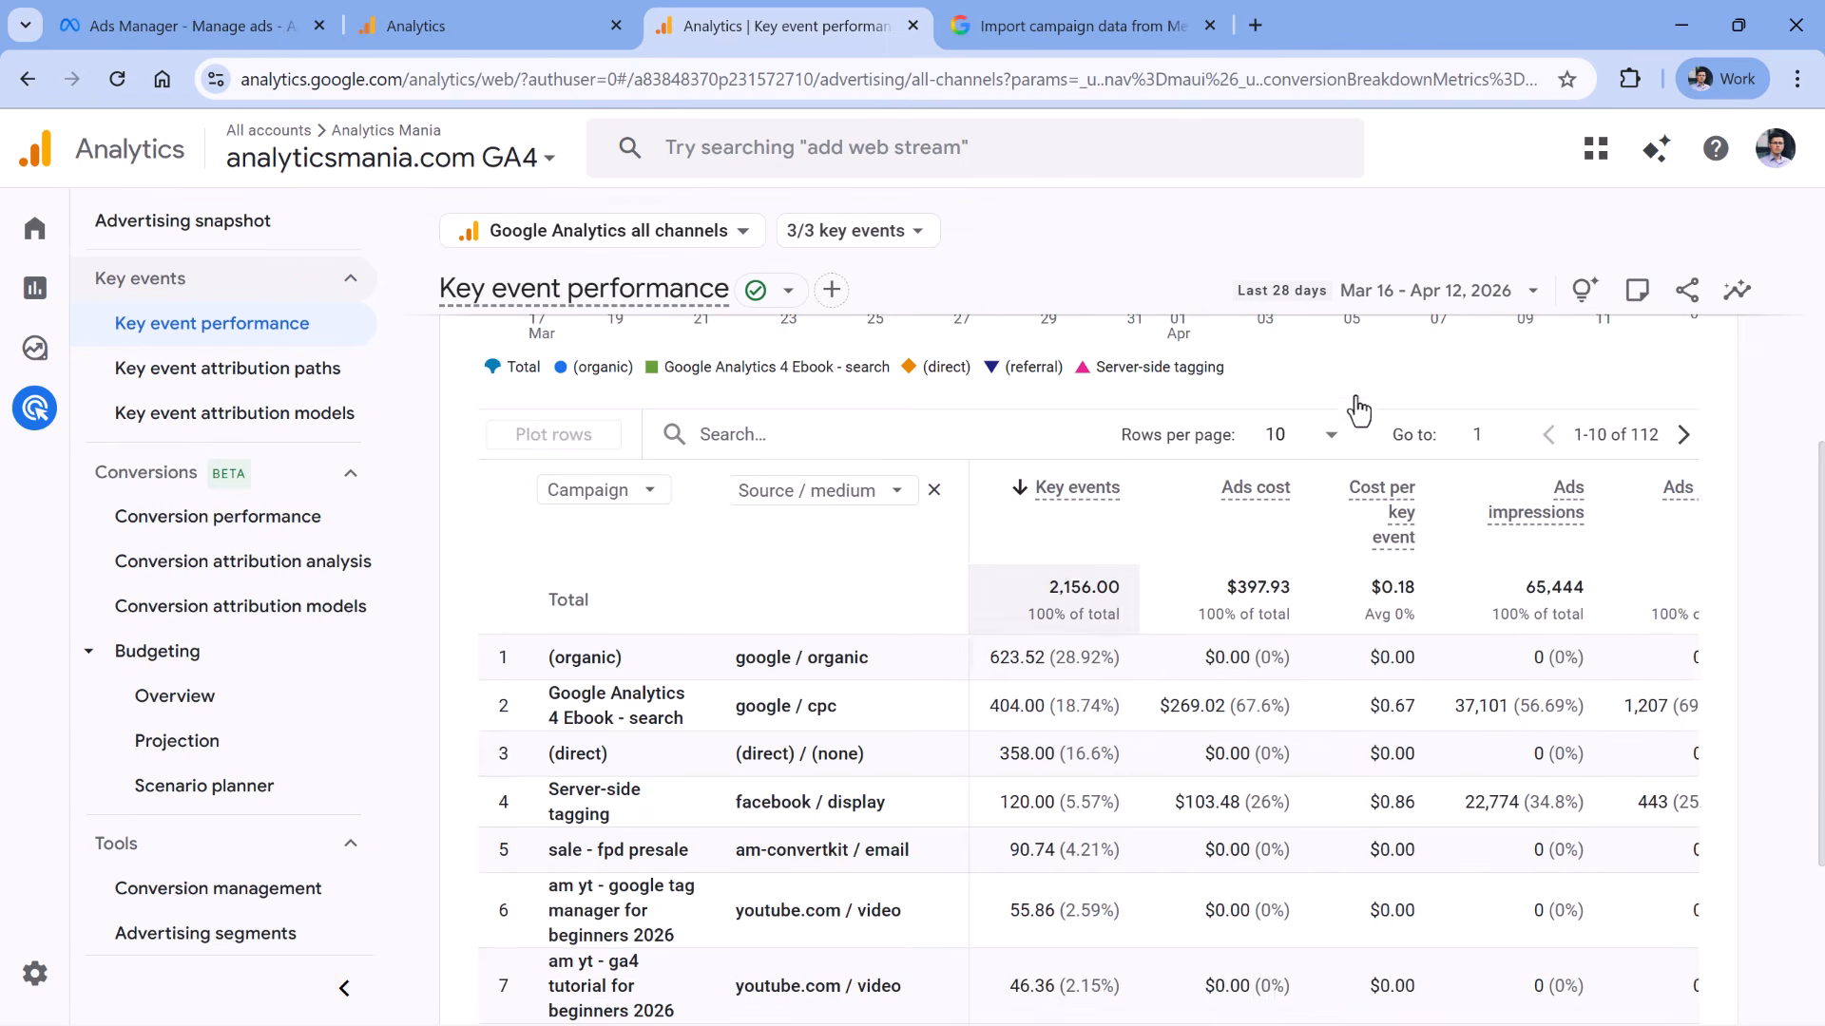
# Show 50 rows per page in the report table and check the campaign rows with source / medium "facebook / display"
pyautogui.click(1320, 443)
pyautogui.click(1307, 619)
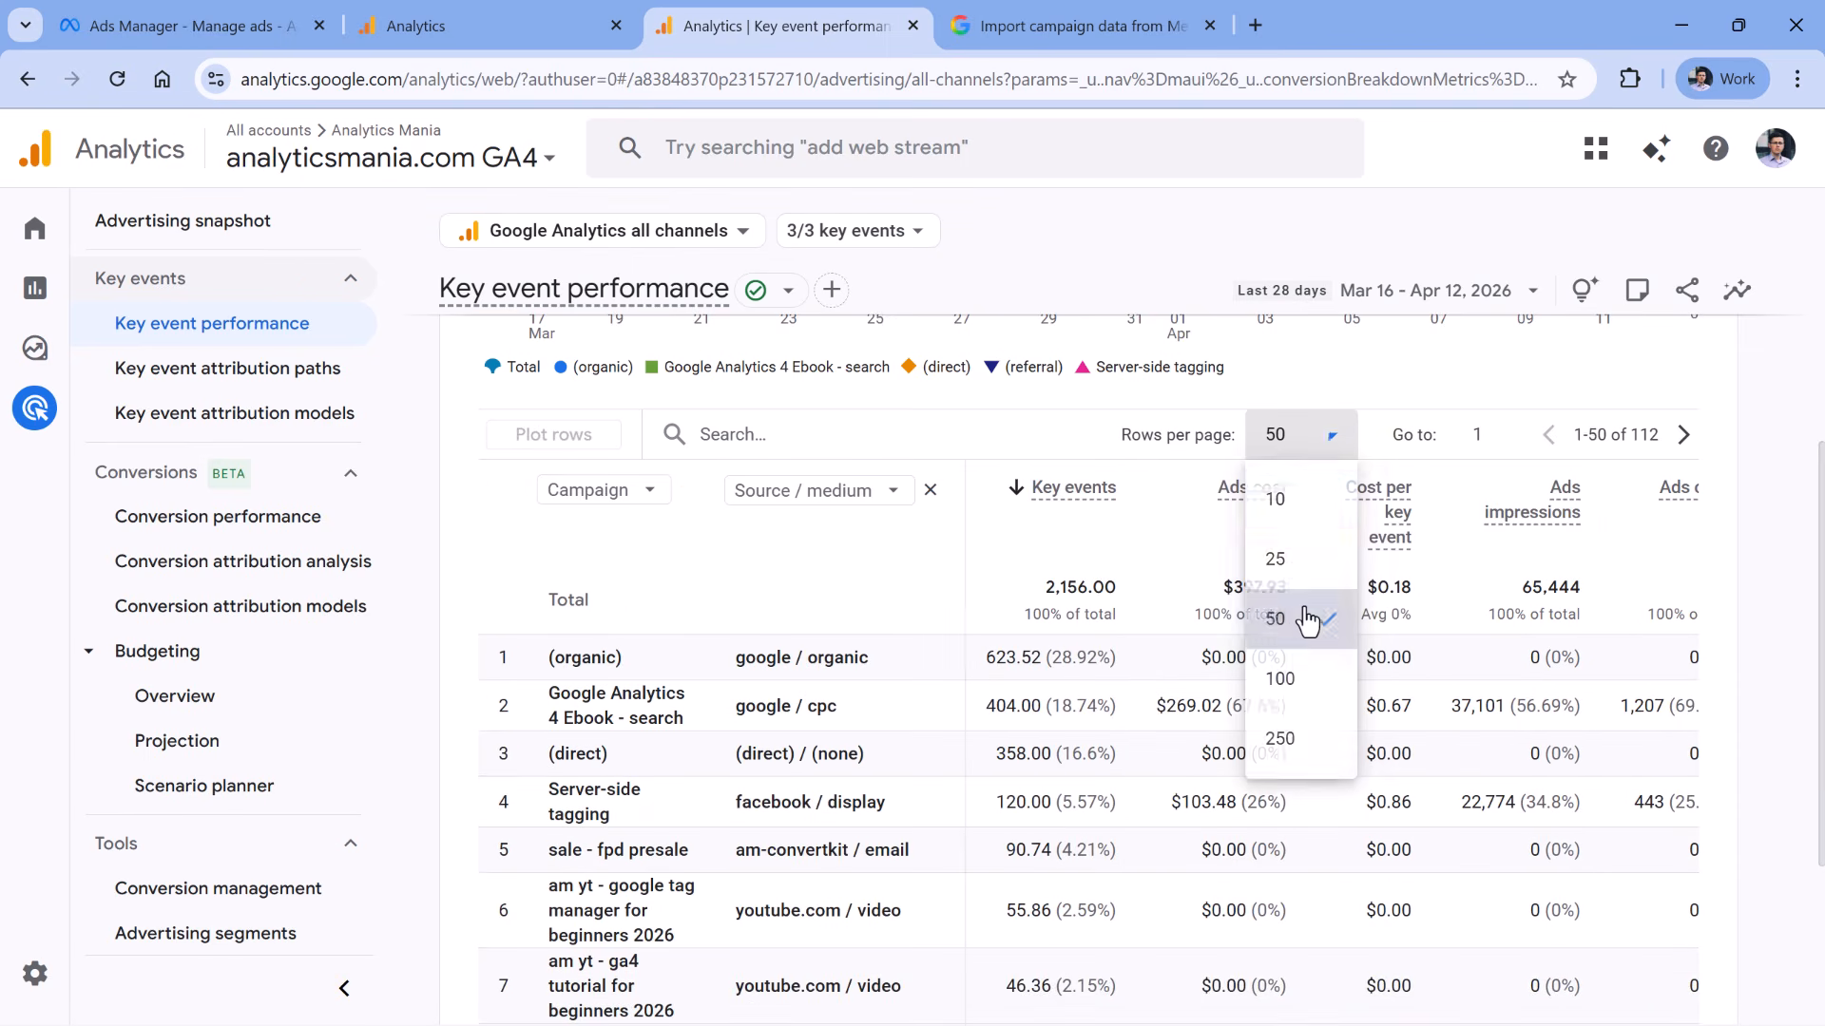
pyautogui.scroll(-1, 1100, 495)
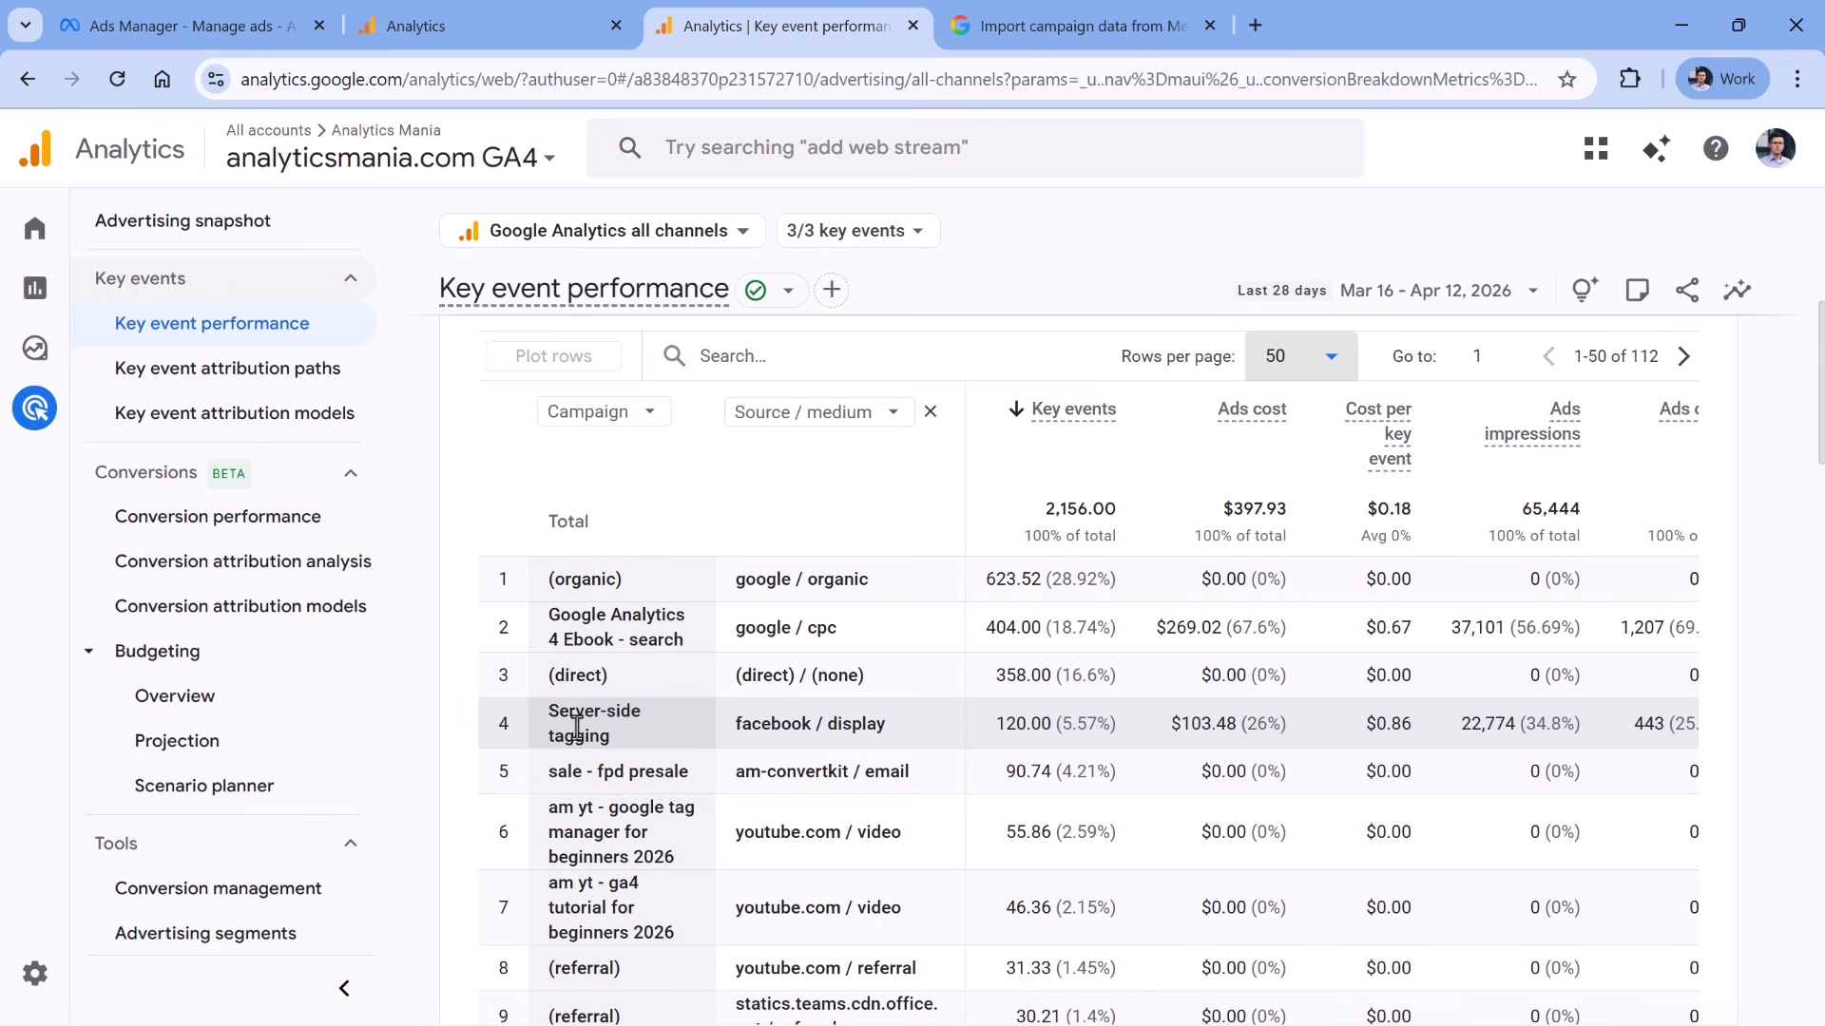